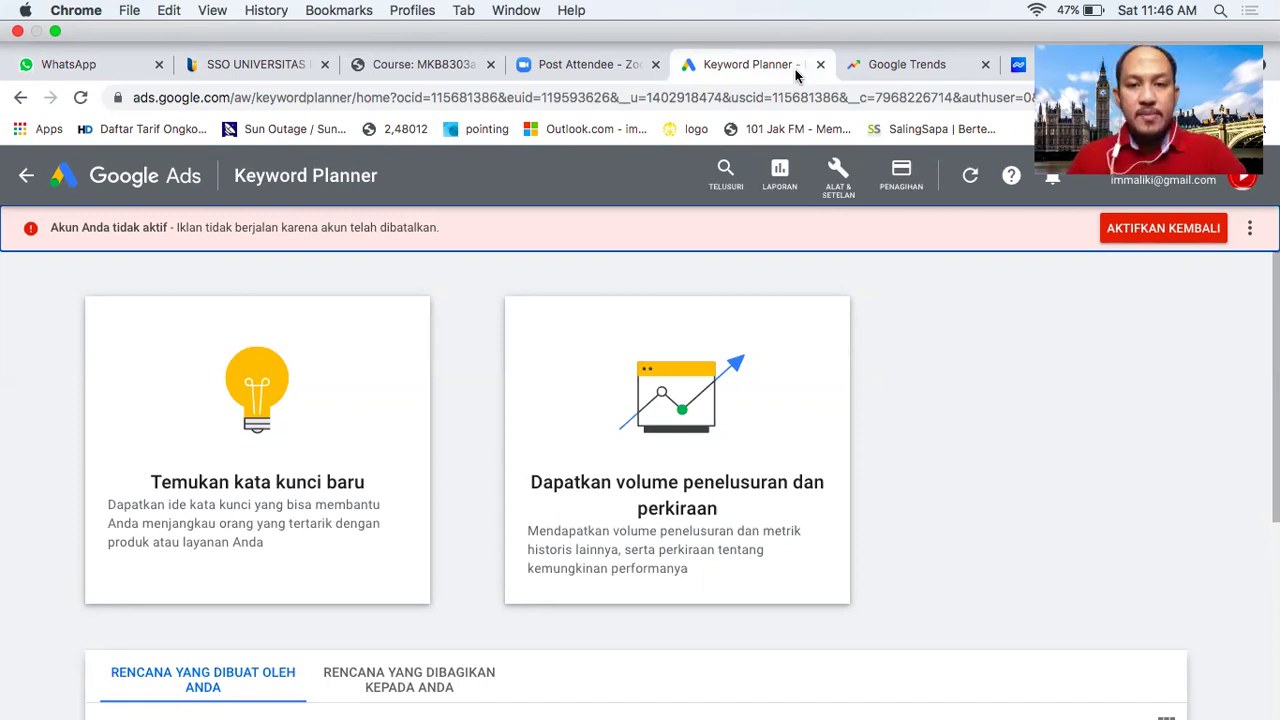
Find new keyword ideas in Keyword Planner for the product keyword "kaos bola".
{"action": "scroll", "coordinate": [357, 420], "scroll_direction": "down", "scroll_amount": 2}
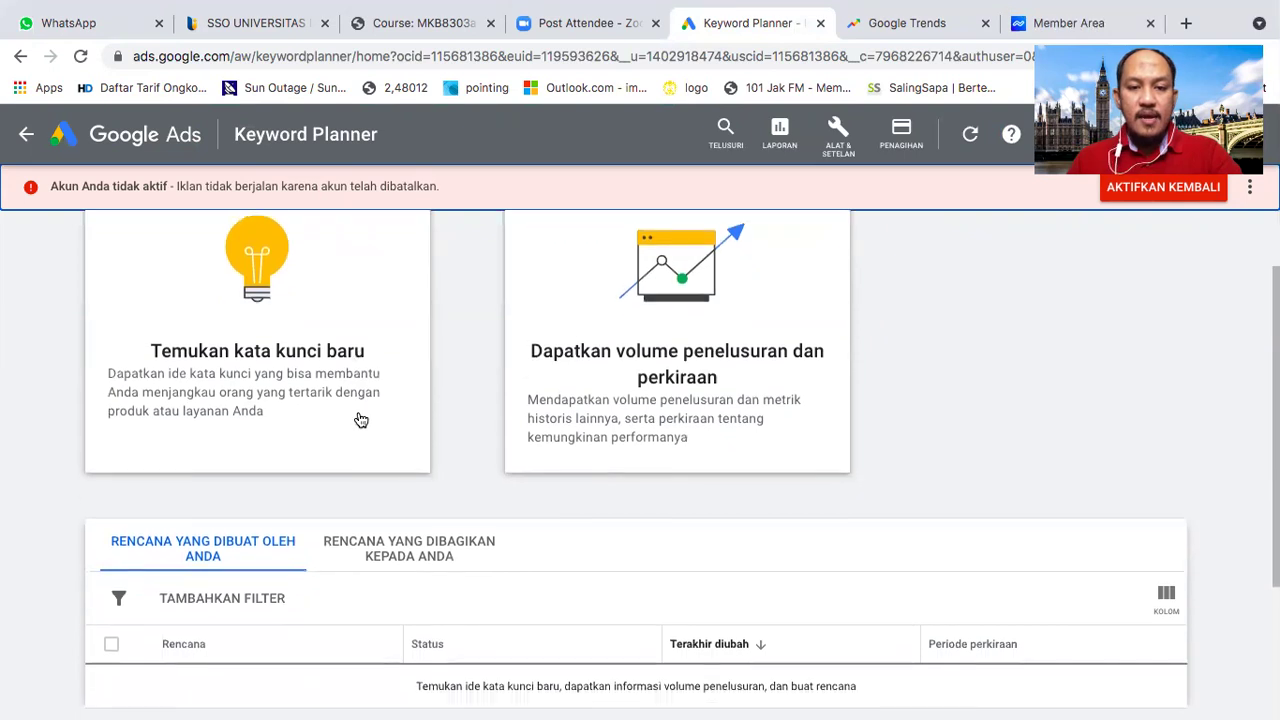
{"action": "left_click", "coordinate": [272, 277]}
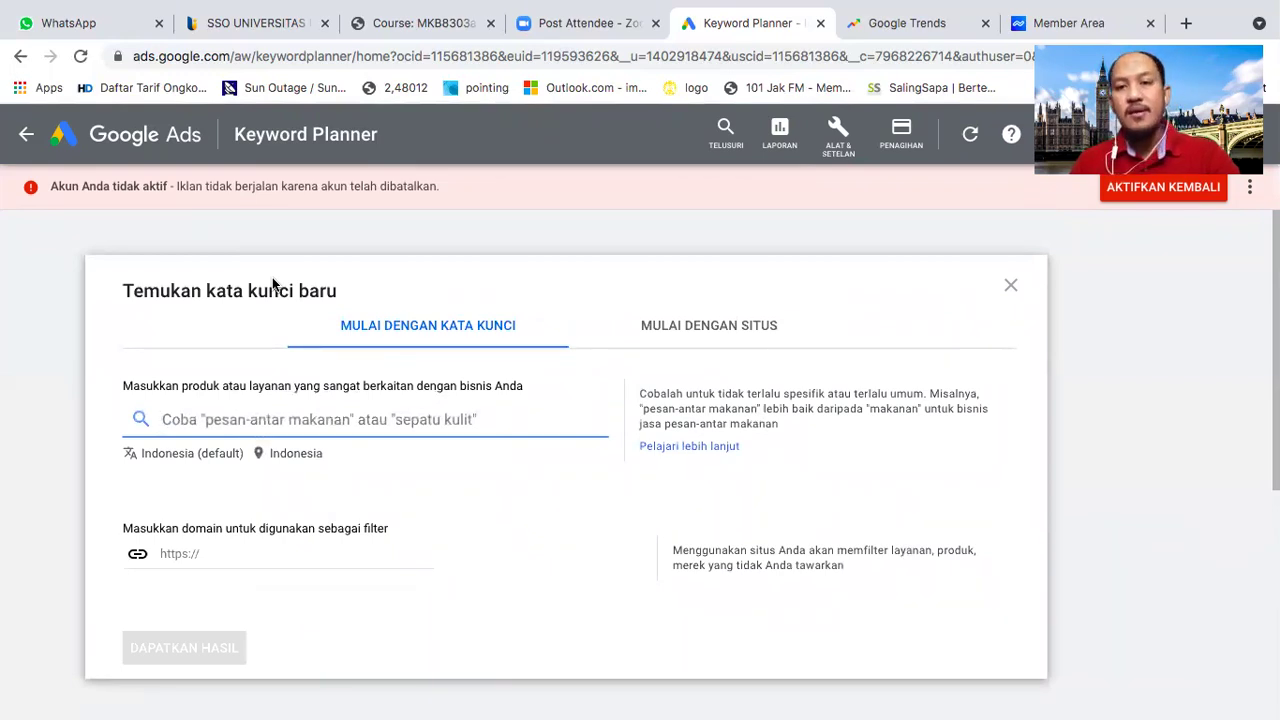
{"action": "scroll", "coordinate": [272, 285], "scroll_direction": "down", "scroll_amount": 1}
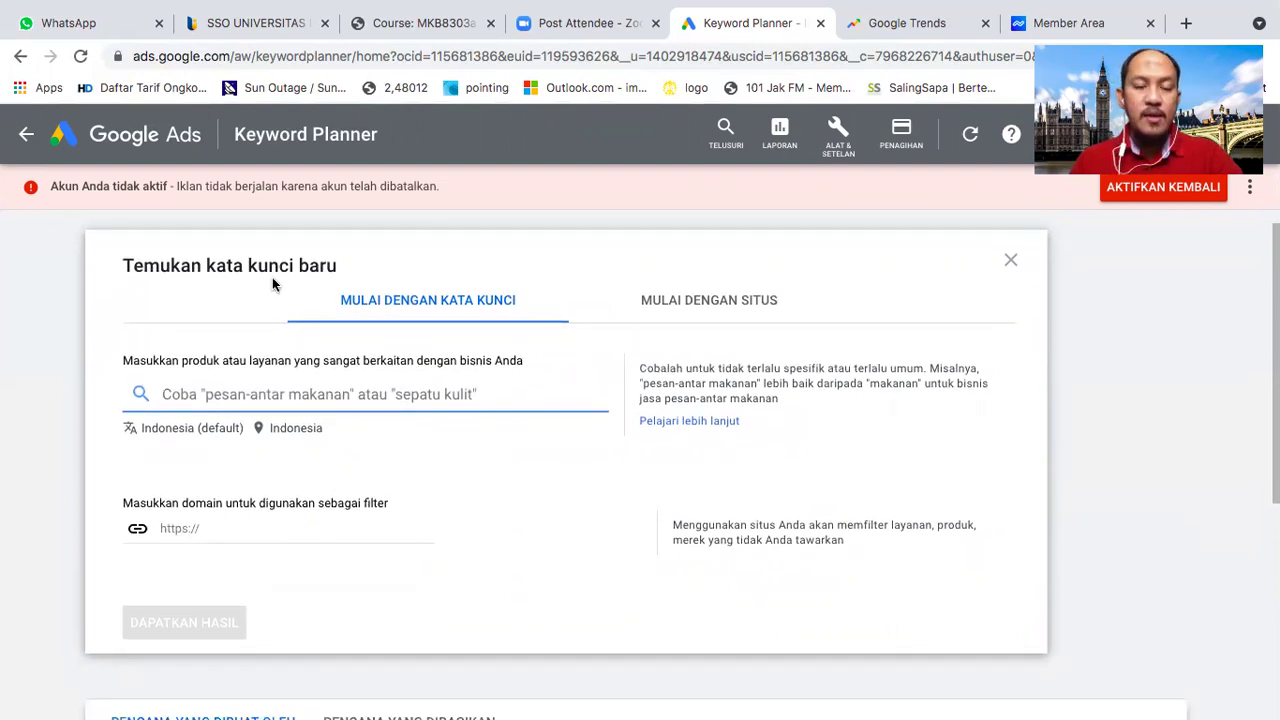
{"action": "type", "text": "k"}
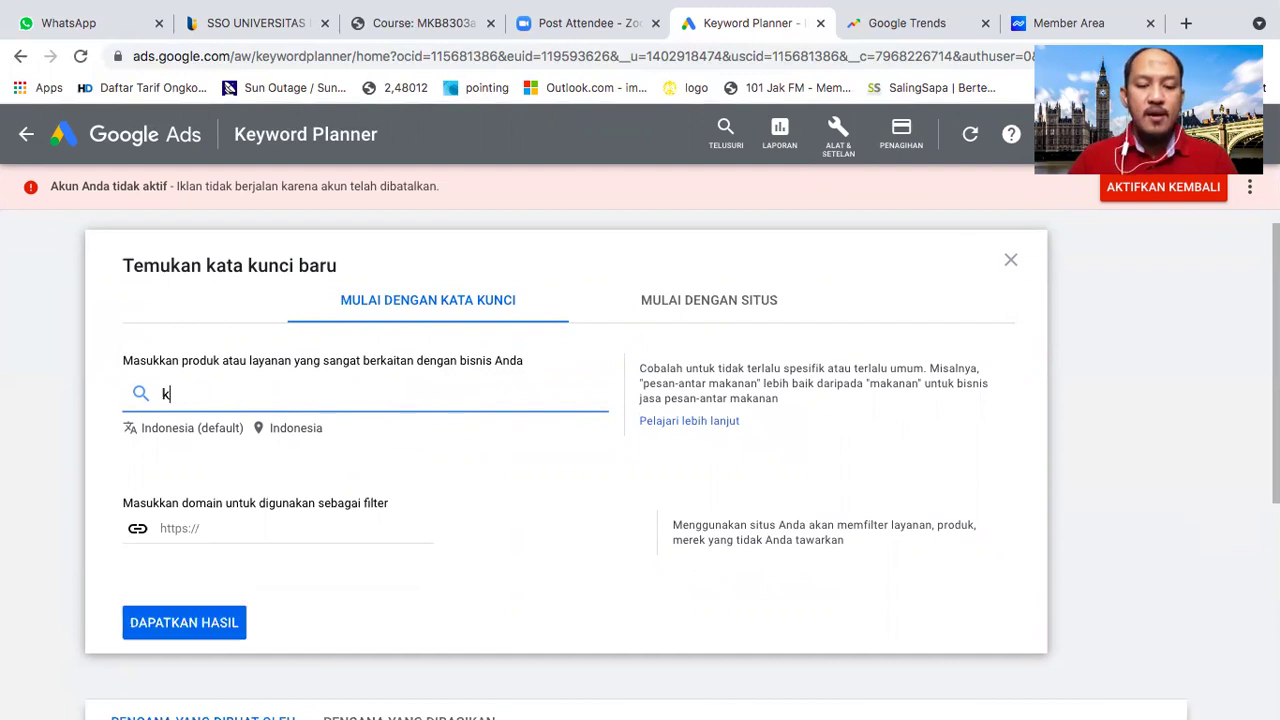
{"action": "type", "text": "aos bola"}
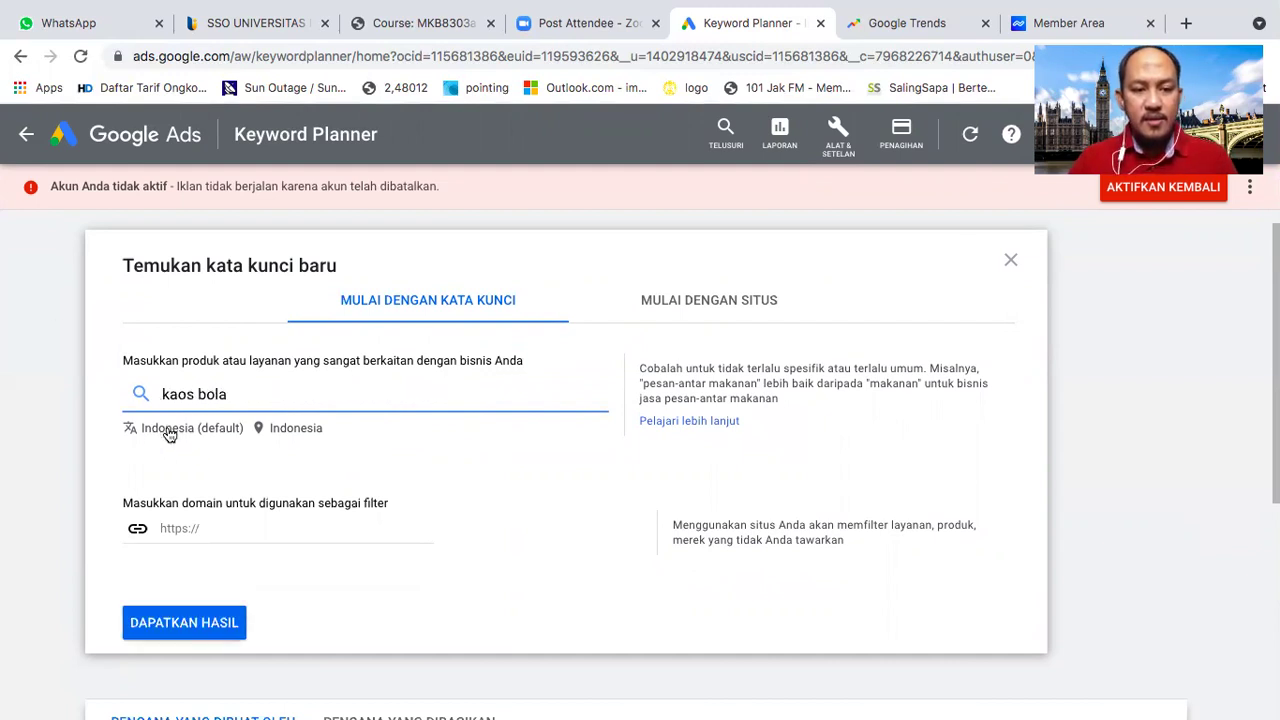
{"action": "key", "text": "Return"}
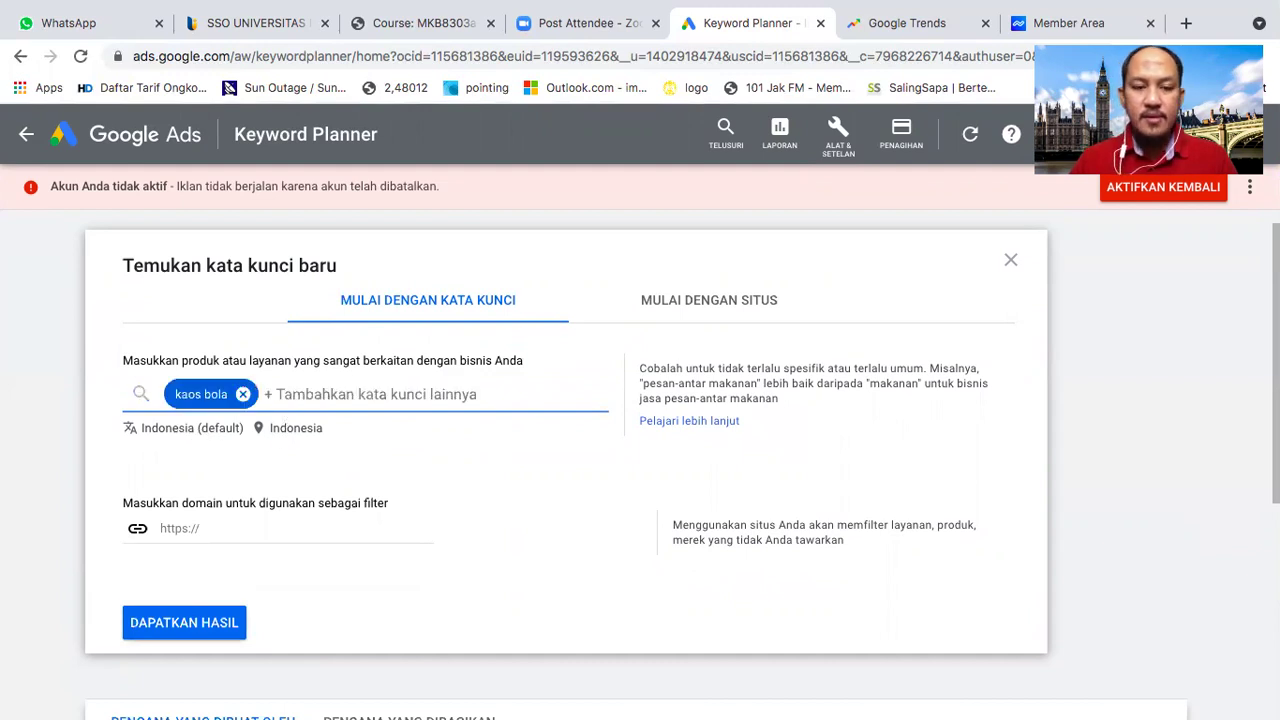
{"action": "scroll", "coordinate": [400, 560], "scroll_direction": "down", "scroll_amount": 3}
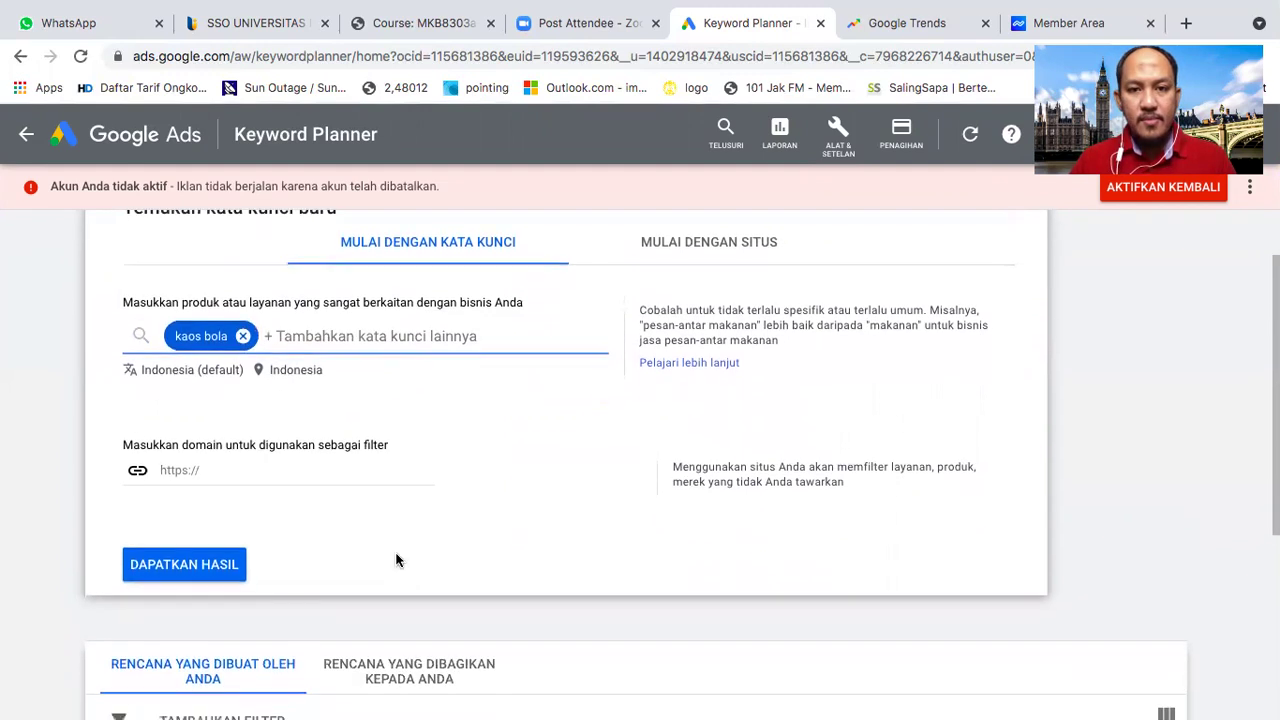
{"action": "scroll", "coordinate": [397, 563], "scroll_direction": "down", "scroll_amount": 4}
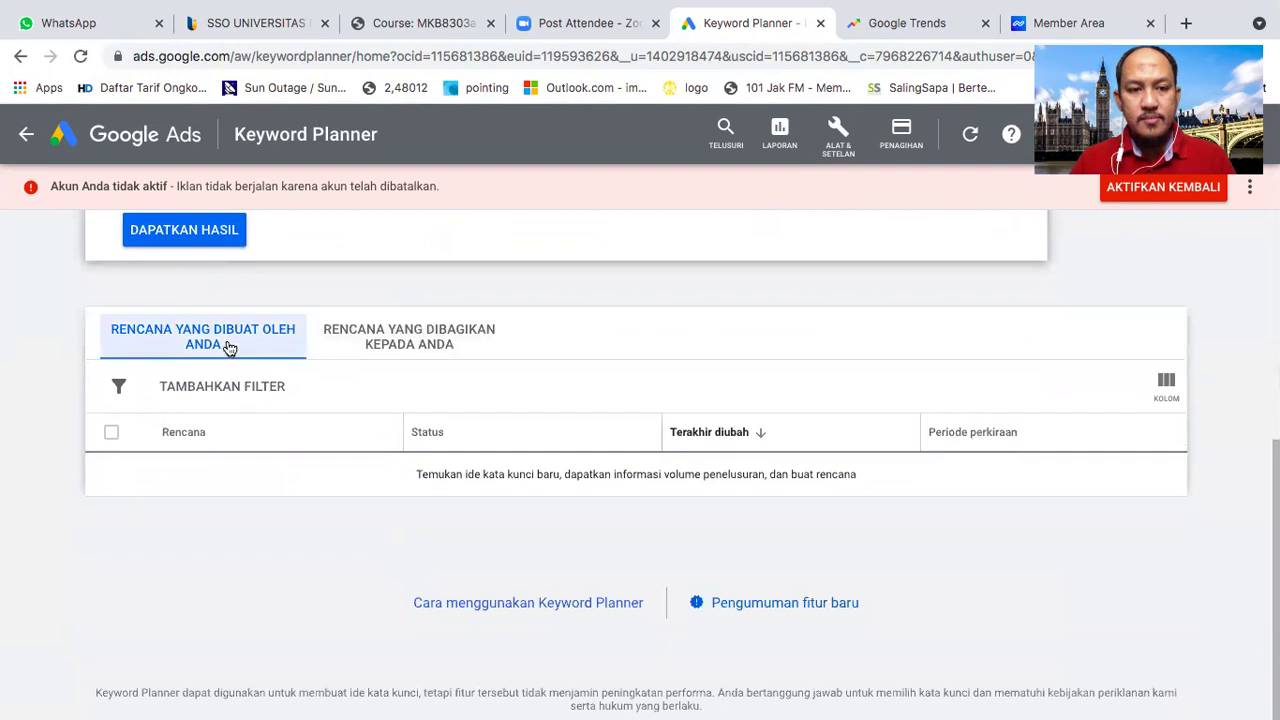
{"action": "left_click", "coordinate": [213, 228]}
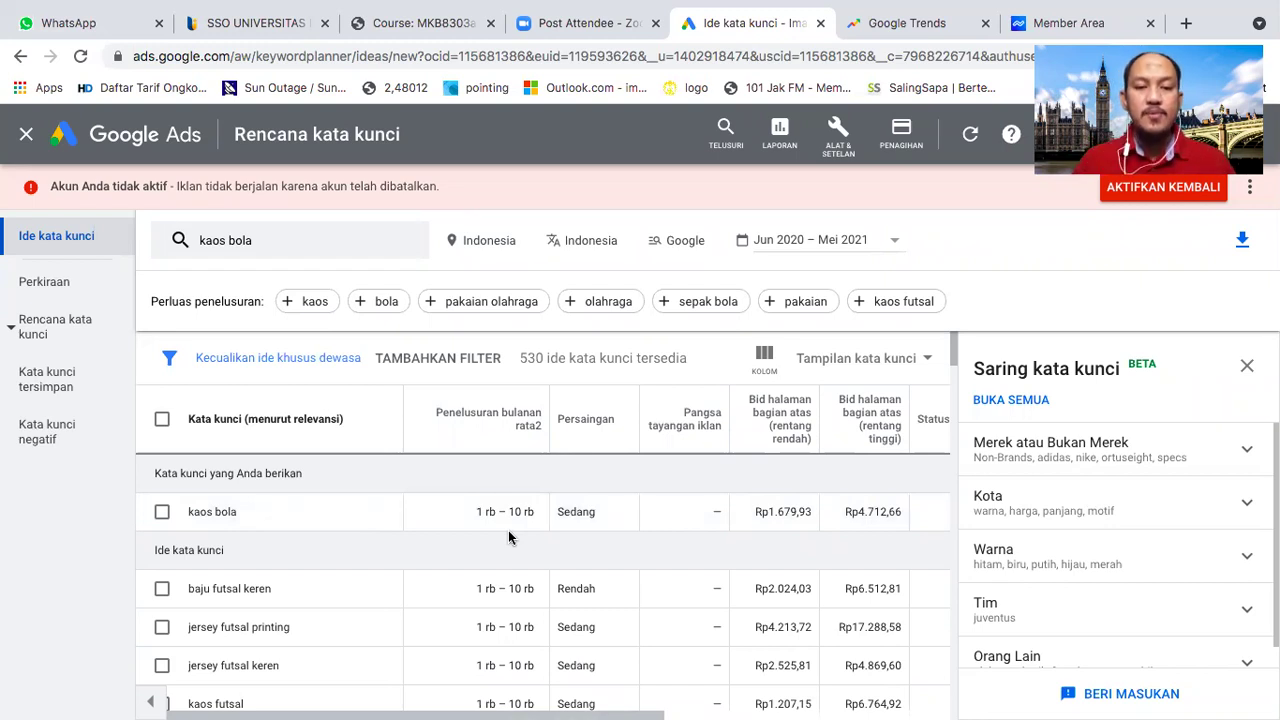
Examine the keyword ideas for "kaos bola", comparing their average monthly searches and competition levels.
{"action": "scroll", "coordinate": [508, 537], "scroll_direction": "down", "scroll_amount": 1}
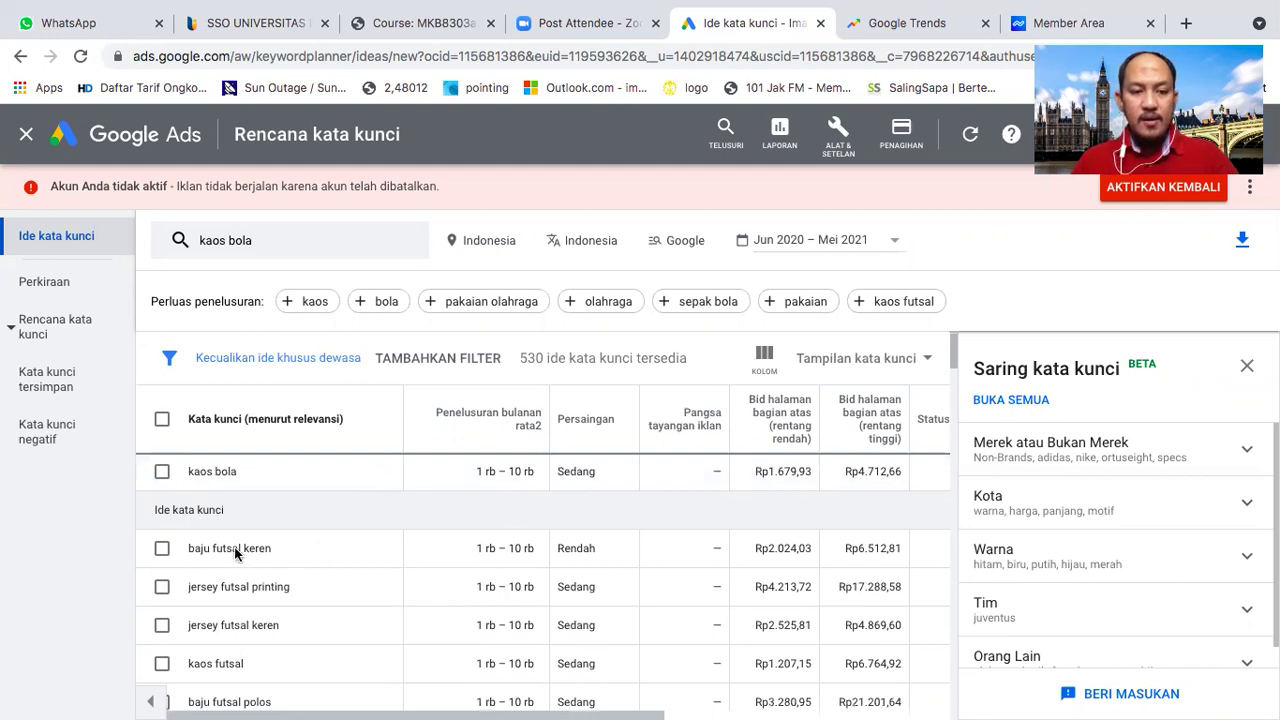
{"action": "scroll", "coordinate": [265, 588], "scroll_direction": "down", "scroll_amount": 1}
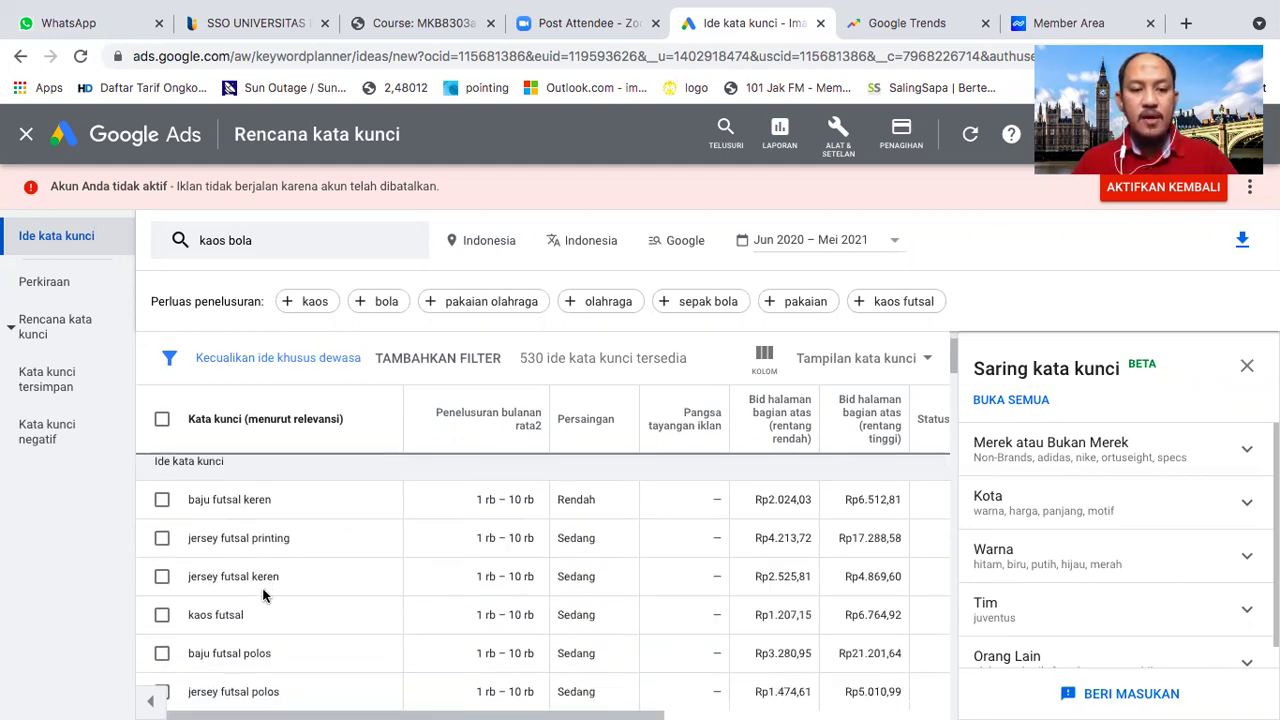
{"action": "scroll", "coordinate": [252, 601], "scroll_direction": "down", "scroll_amount": 3}
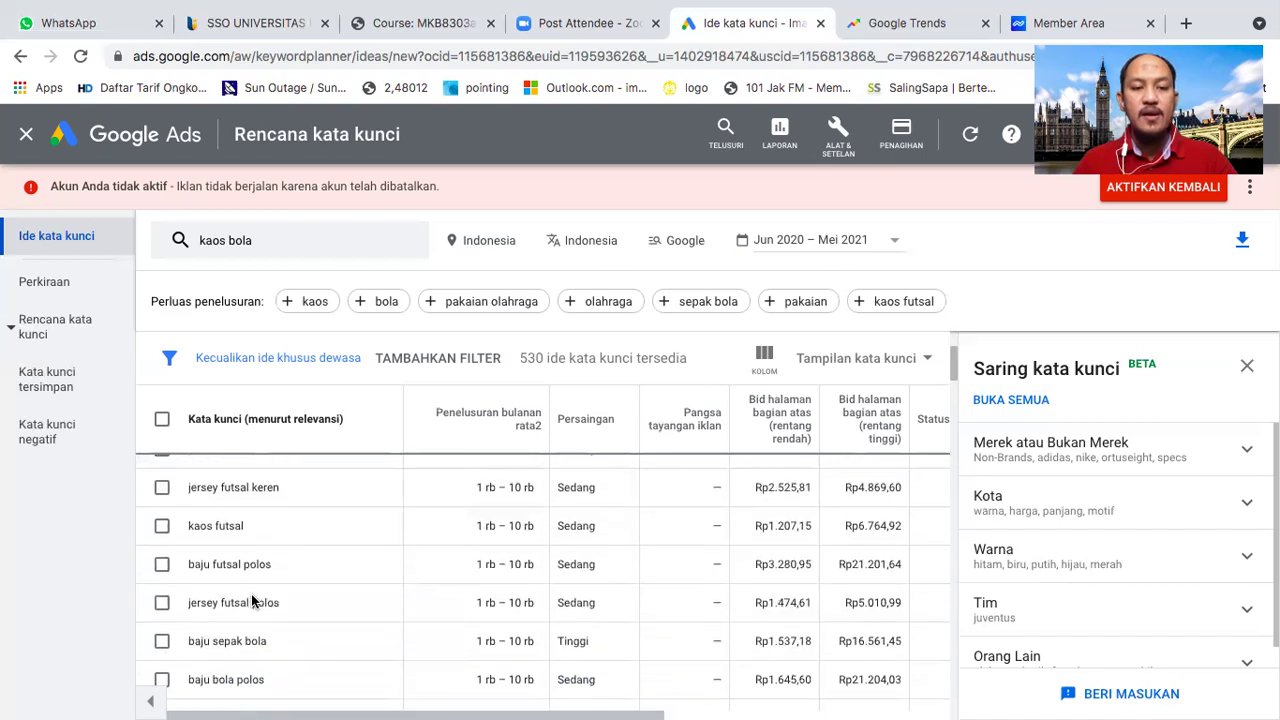
{"action": "scroll", "coordinate": [252, 600], "scroll_direction": "down", "scroll_amount": 5}
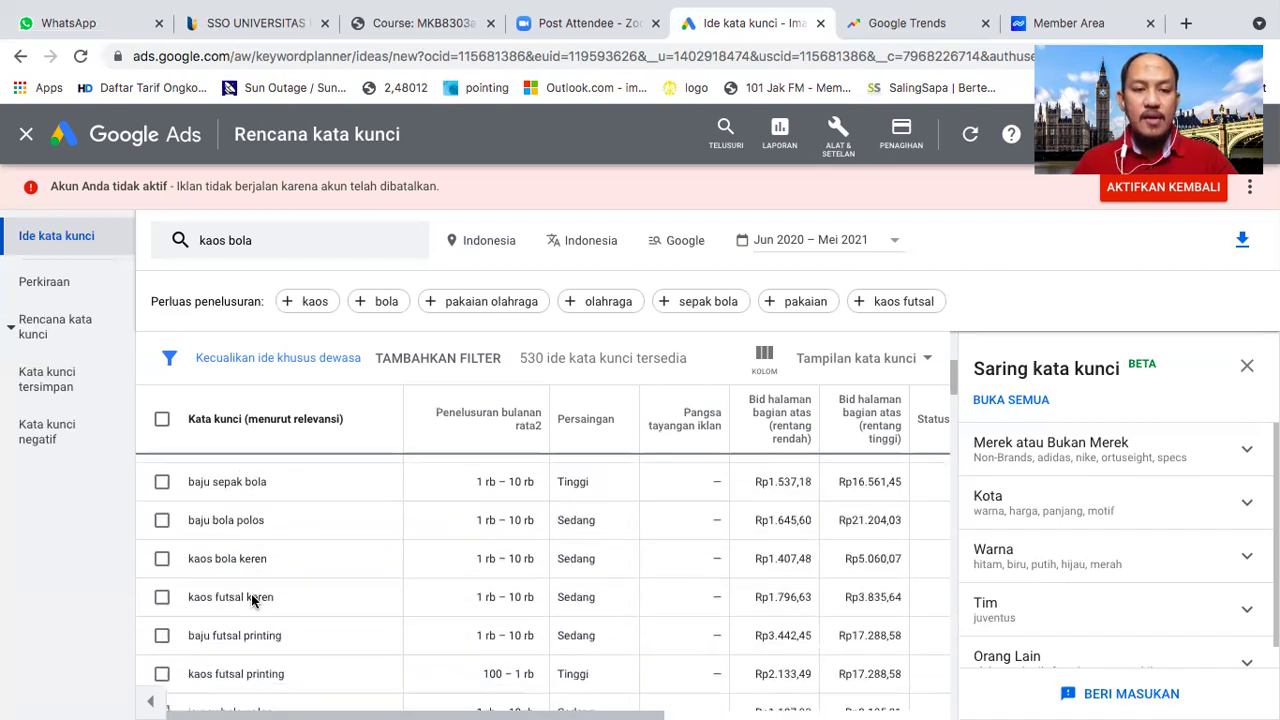
{"action": "scroll", "coordinate": [252, 600], "scroll_direction": "down", "scroll_amount": 1}
{"action": "scroll", "coordinate": [252, 600], "scroll_direction": "up", "scroll_amount": 8}
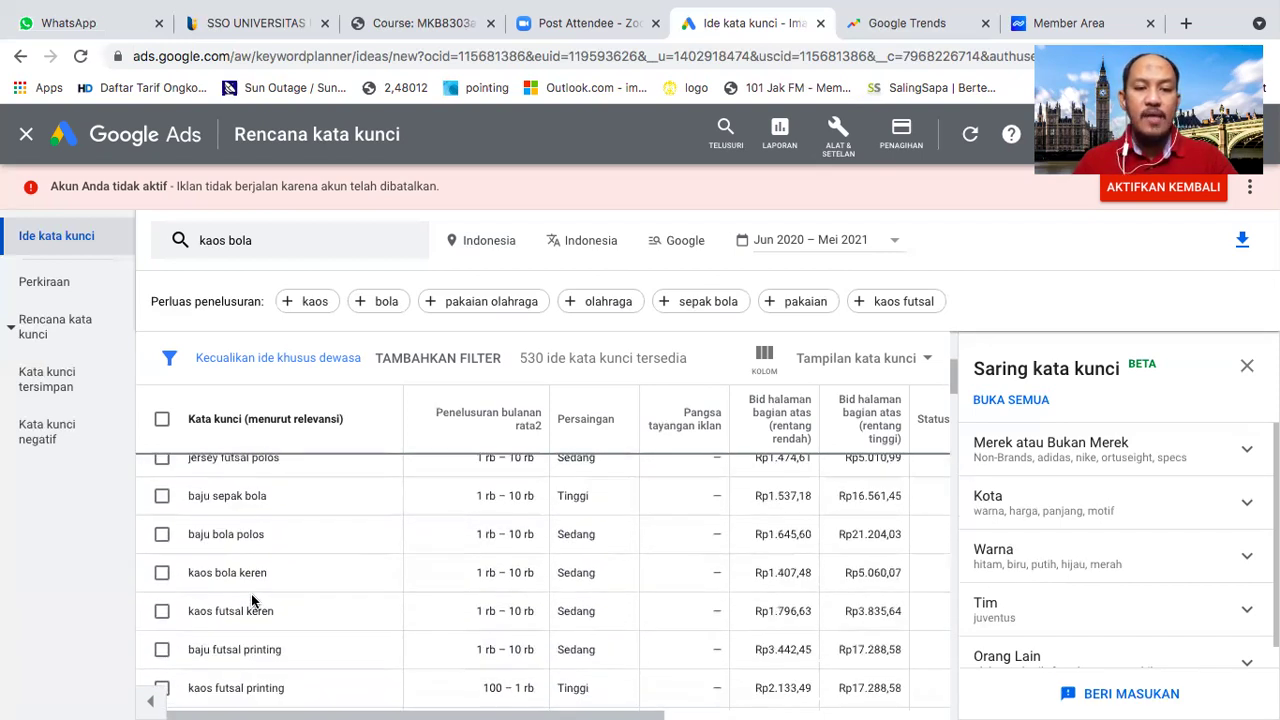
{"action": "scroll", "coordinate": [253, 600], "scroll_direction": "up", "scroll_amount": 2}
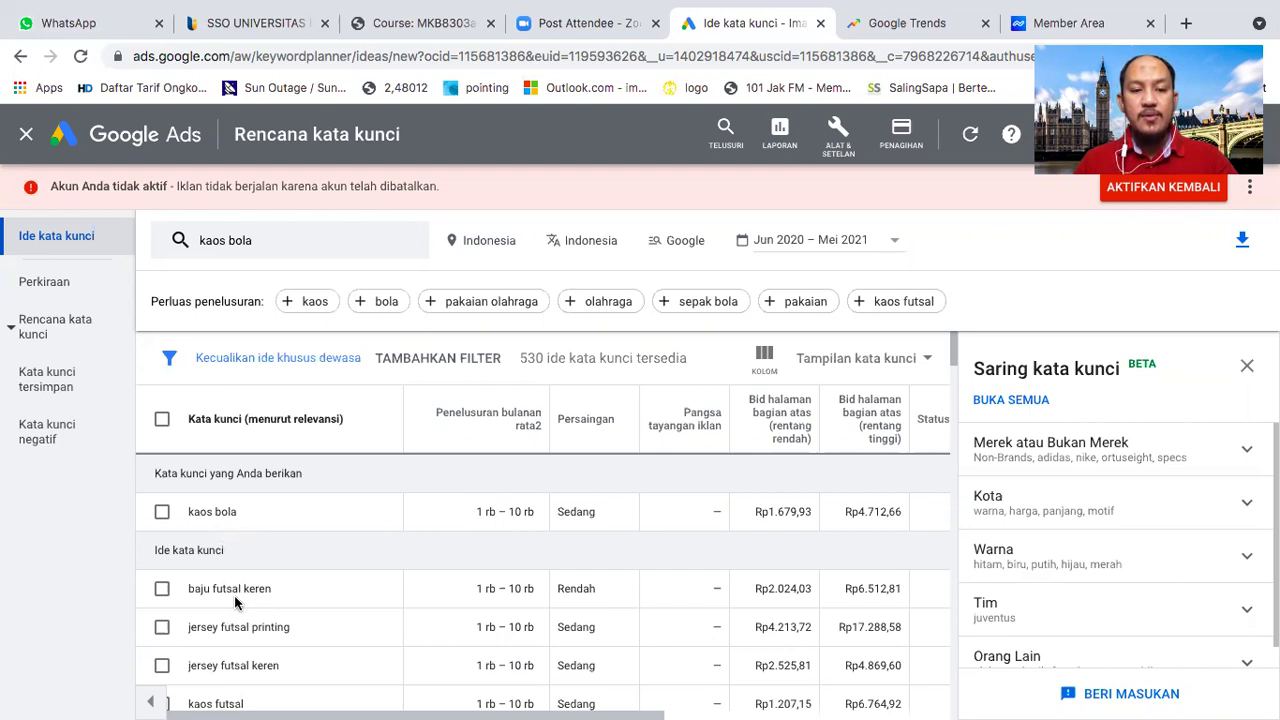
{"action": "scroll", "coordinate": [234, 595], "scroll_direction": "down", "scroll_amount": 2}
{"action": "scroll", "coordinate": [234, 595], "scroll_direction": "down", "scroll_amount": 5}
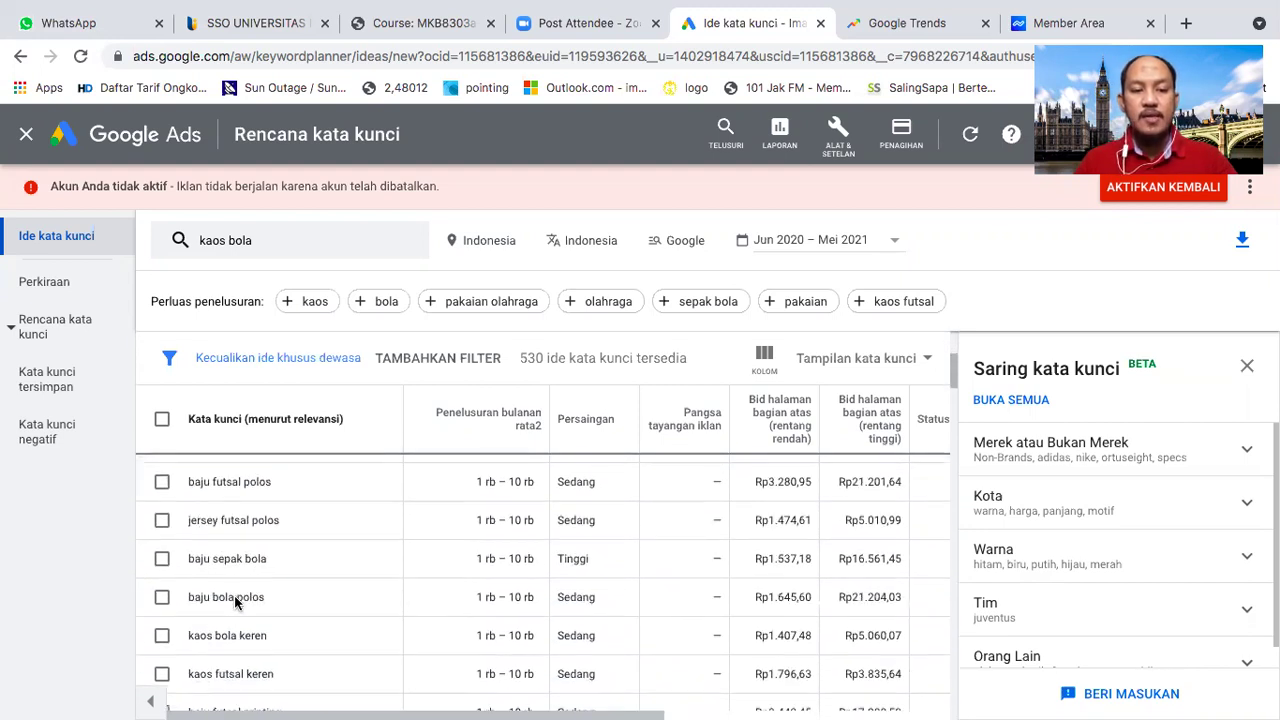
{"action": "scroll", "coordinate": [236, 601], "scroll_direction": "down", "scroll_amount": 4}
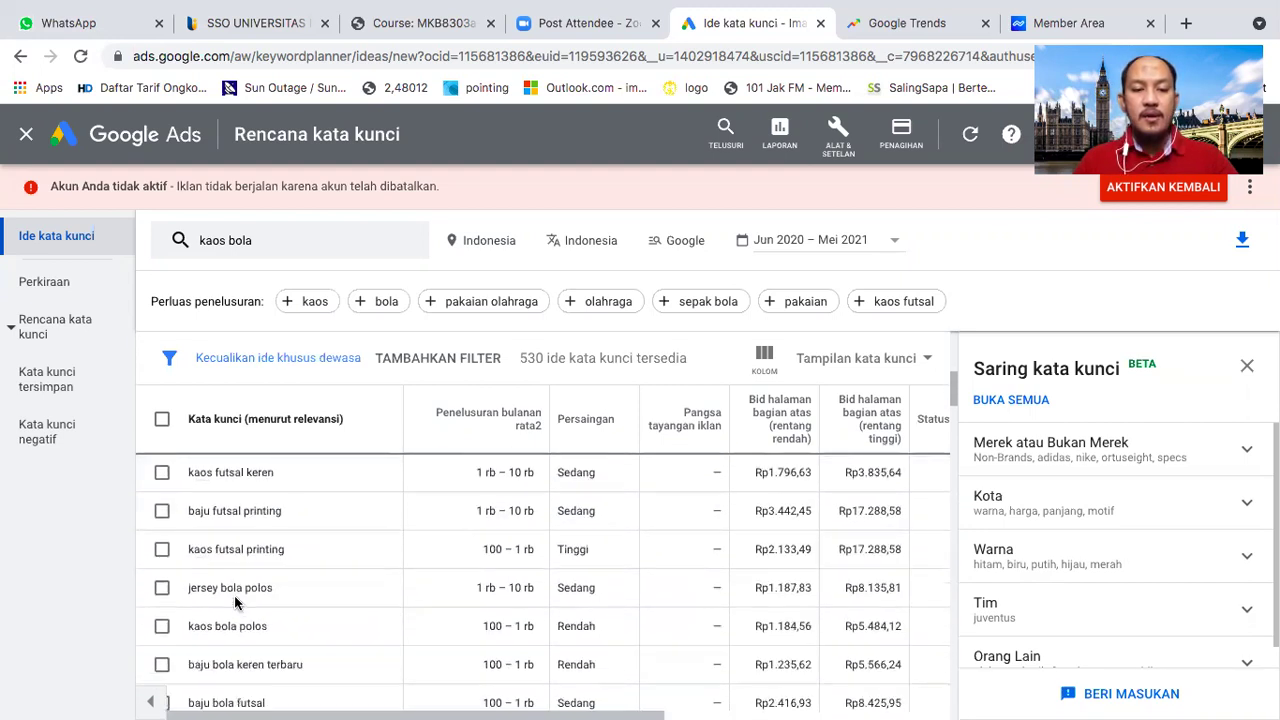
{"action": "scroll", "coordinate": [234, 601], "scroll_direction": "down", "scroll_amount": 3}
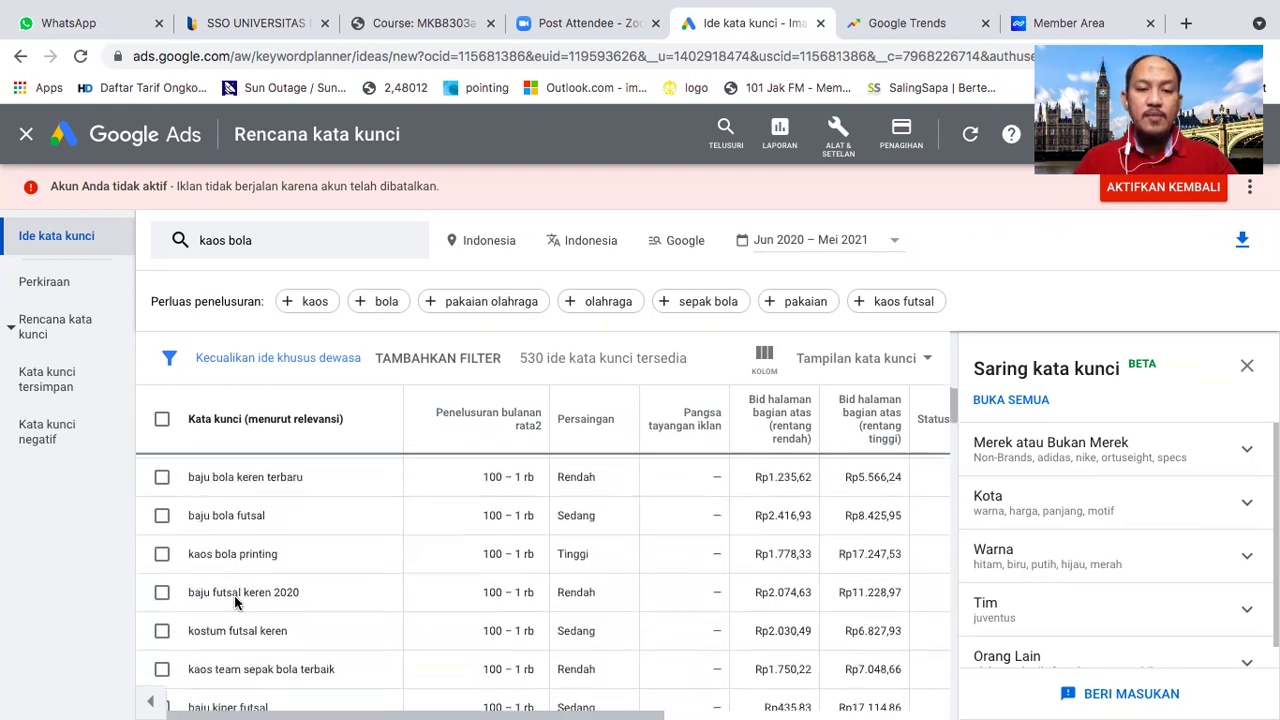
{"action": "scroll", "coordinate": [234, 601], "scroll_direction": "up", "scroll_amount": 7}
{"action": "scroll", "coordinate": [234, 595], "scroll_direction": "up", "scroll_amount": 5}
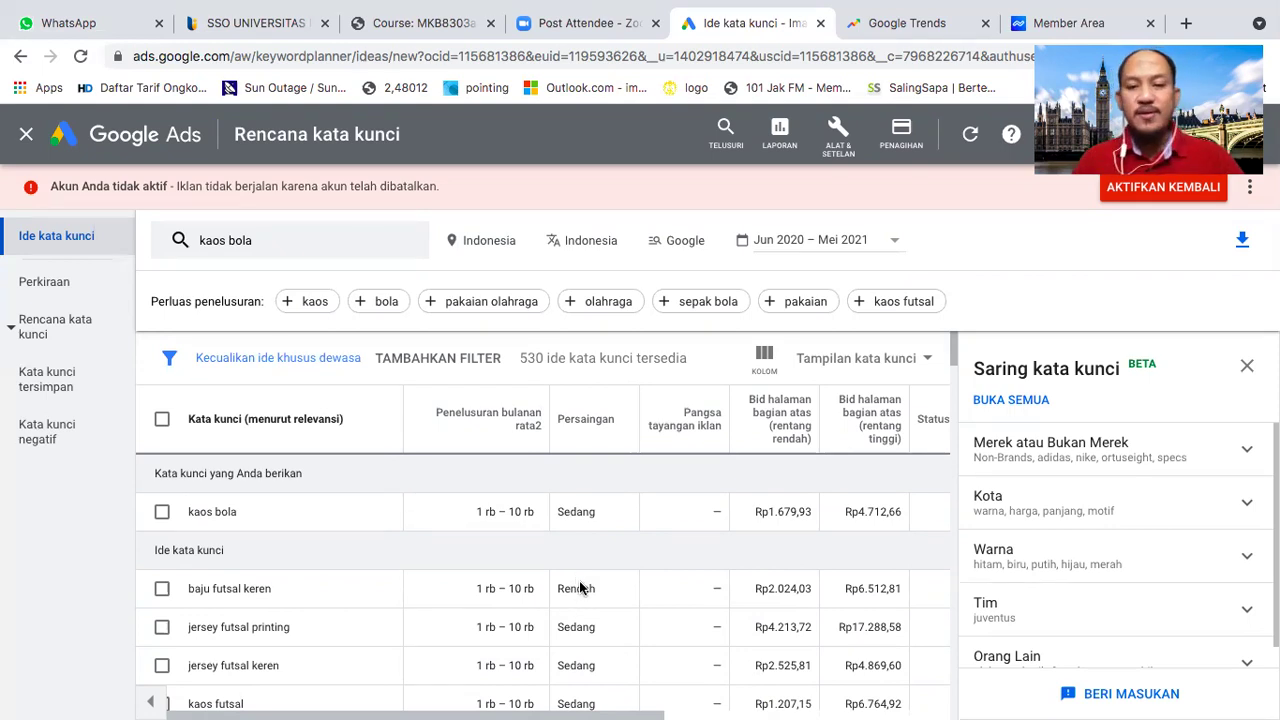
{"action": "scroll", "coordinate": [600, 588], "scroll_direction": "down", "scroll_amount": 1}
{"action": "scroll", "coordinate": [604, 588], "scroll_direction": "down", "scroll_amount": 5}
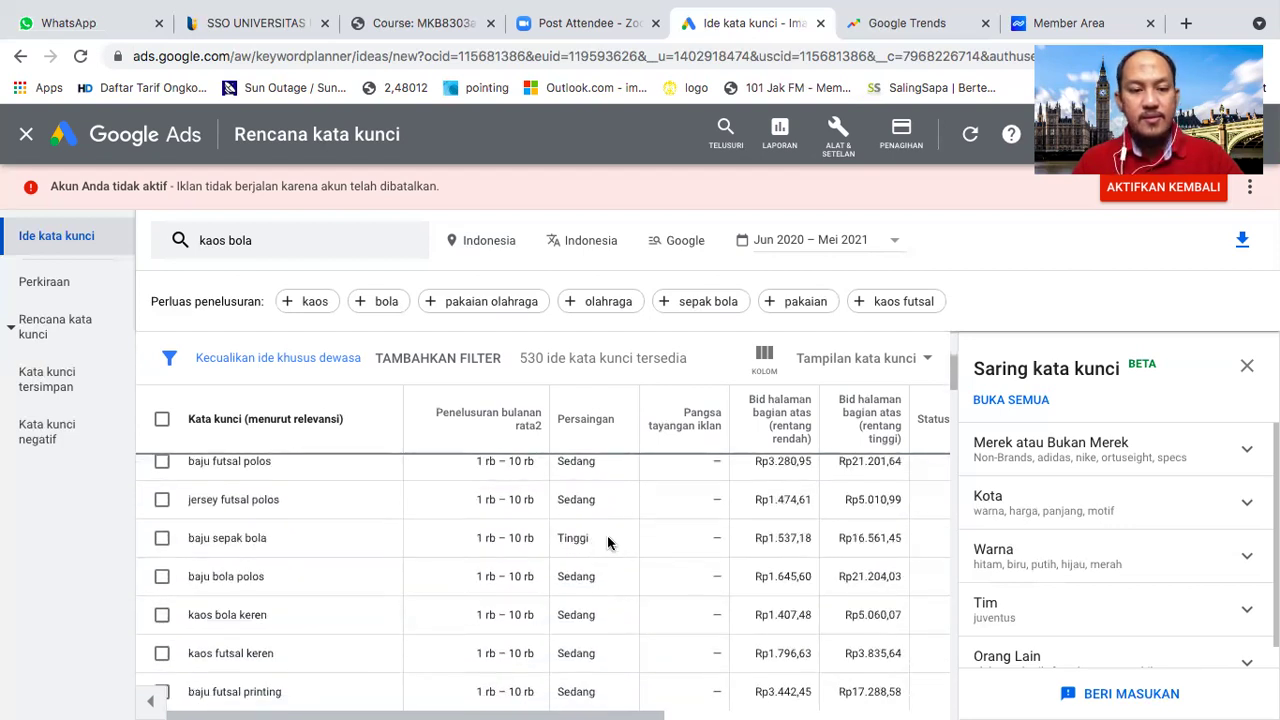
{"action": "scroll", "coordinate": [600, 555], "scroll_direction": "up", "scroll_amount": 6}
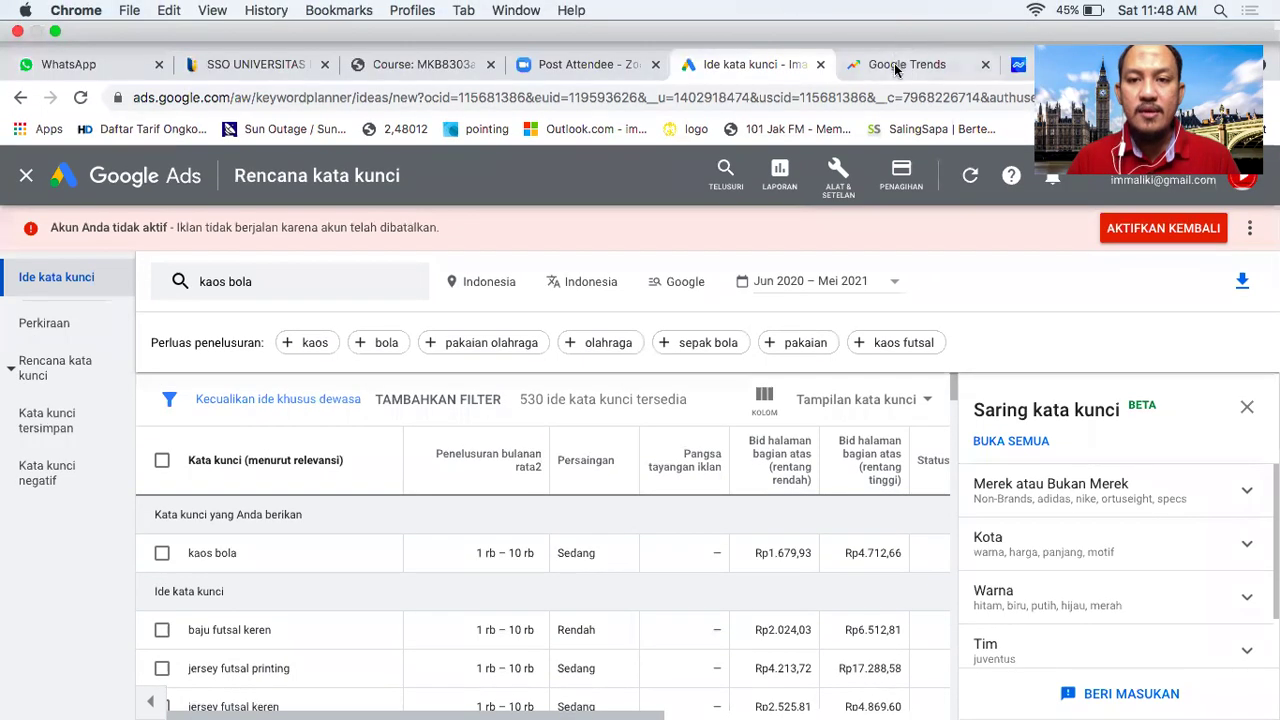
Switch to Google Trends and explore the search term "kaos bola".
{"action": "left_click", "coordinate": [903, 23]}
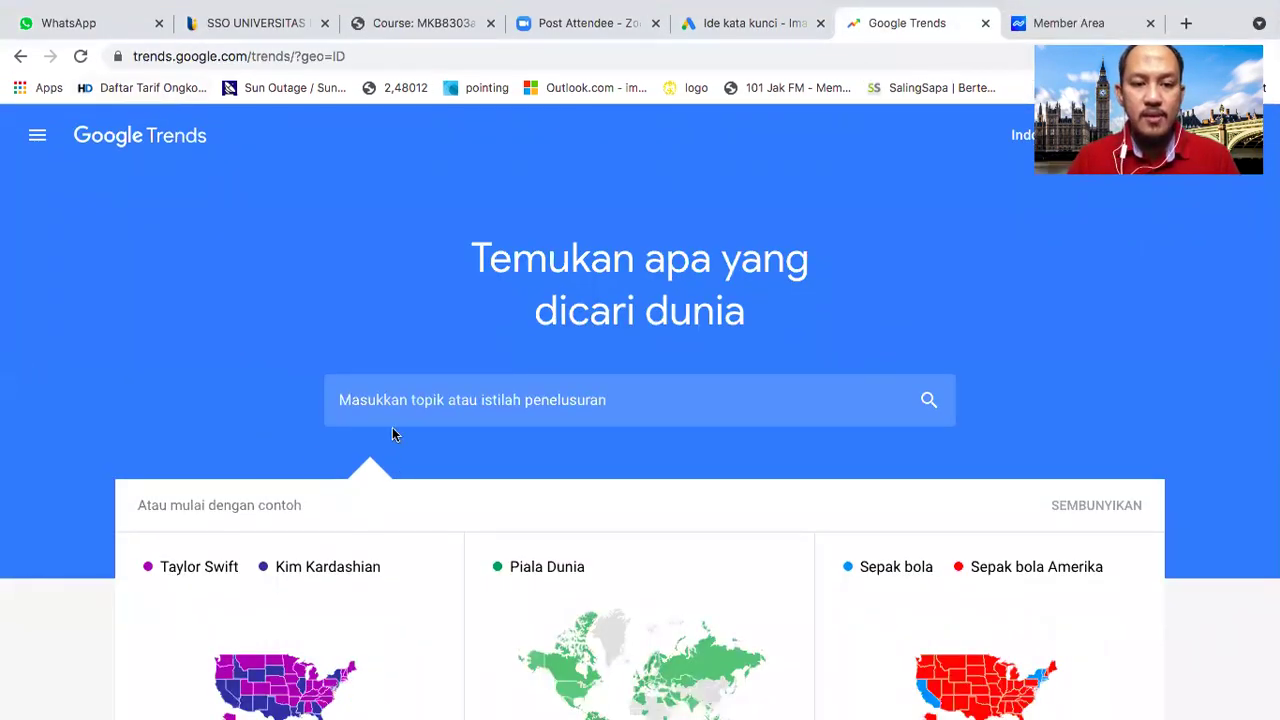
{"action": "scroll", "coordinate": [394, 434], "scroll_direction": "down", "scroll_amount": 2}
{"action": "scroll", "coordinate": [394, 428], "scroll_direction": "up", "scroll_amount": 2}
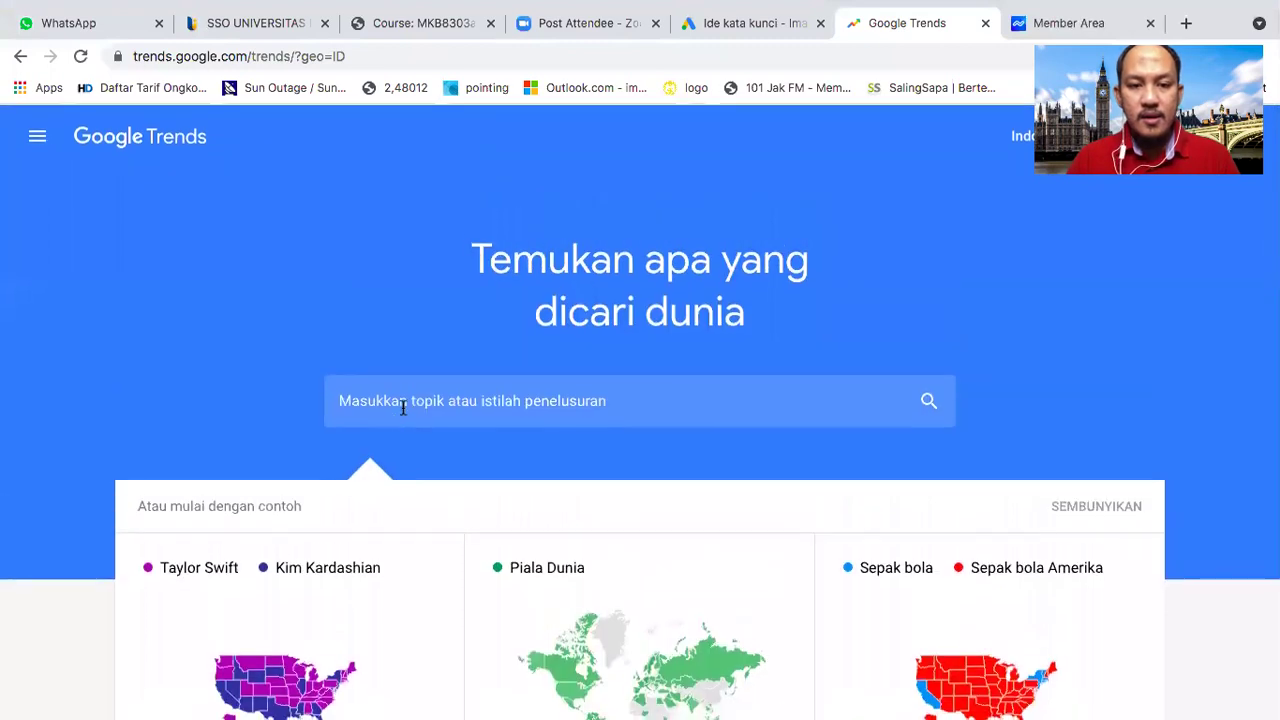
{"action": "left_click", "coordinate": [408, 404]}
{"action": "type", "text": "kaos bola"}
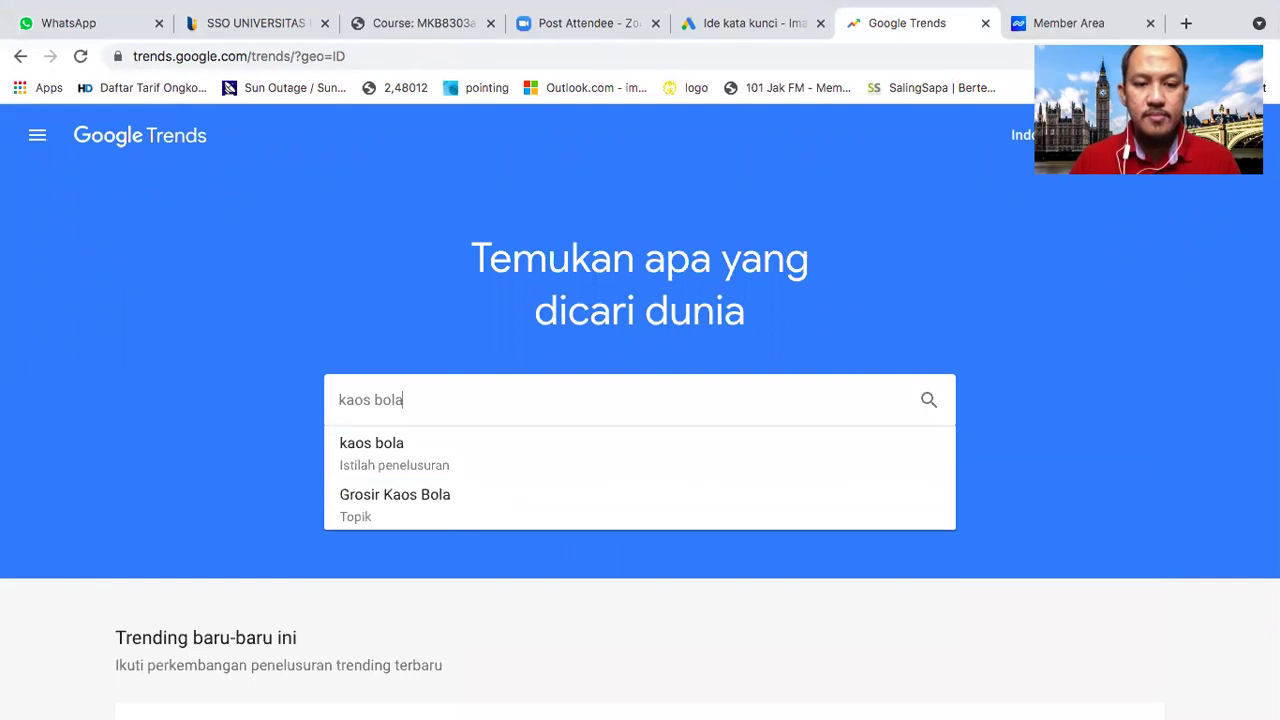
{"action": "key", "text": "Return"}
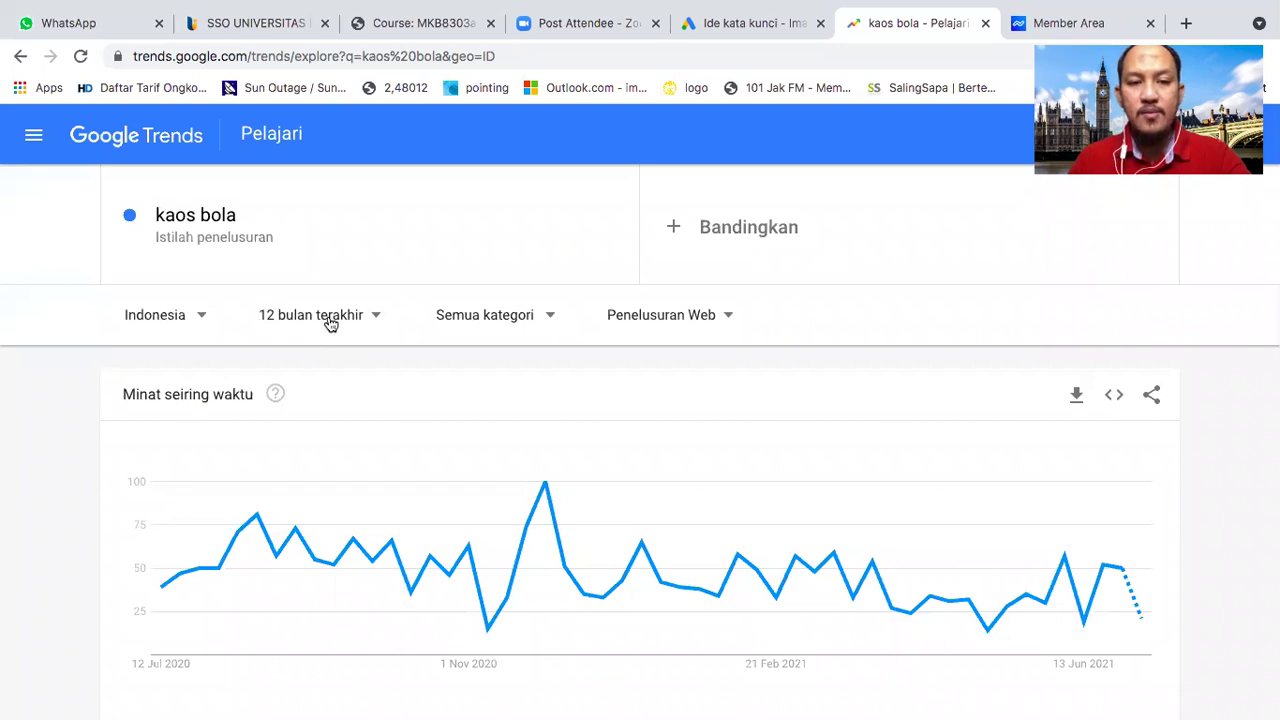
Examine the interest-over-time chart and the subregion ranking for "kaos bola" in Indonesia over the past 12 months.
{"action": "scroll", "coordinate": [328, 323], "scroll_direction": "down", "scroll_amount": 3}
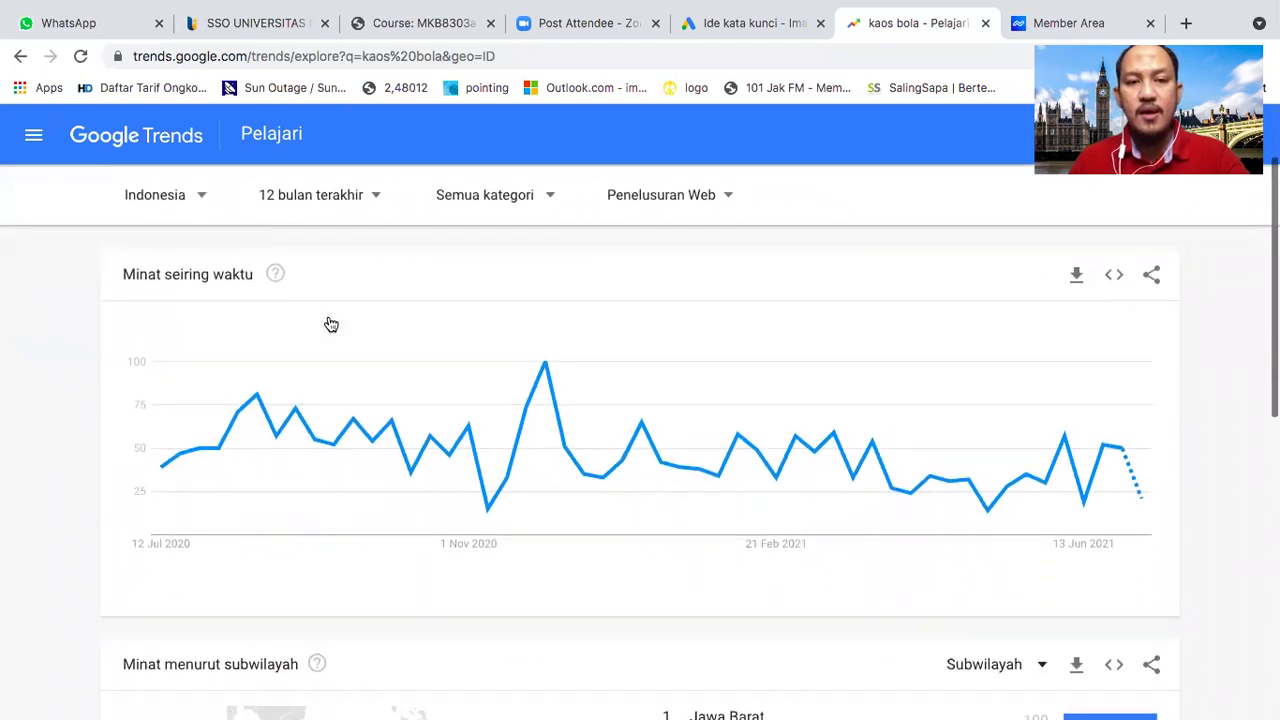
{"action": "scroll", "coordinate": [703, 309], "scroll_direction": "down", "scroll_amount": 5}
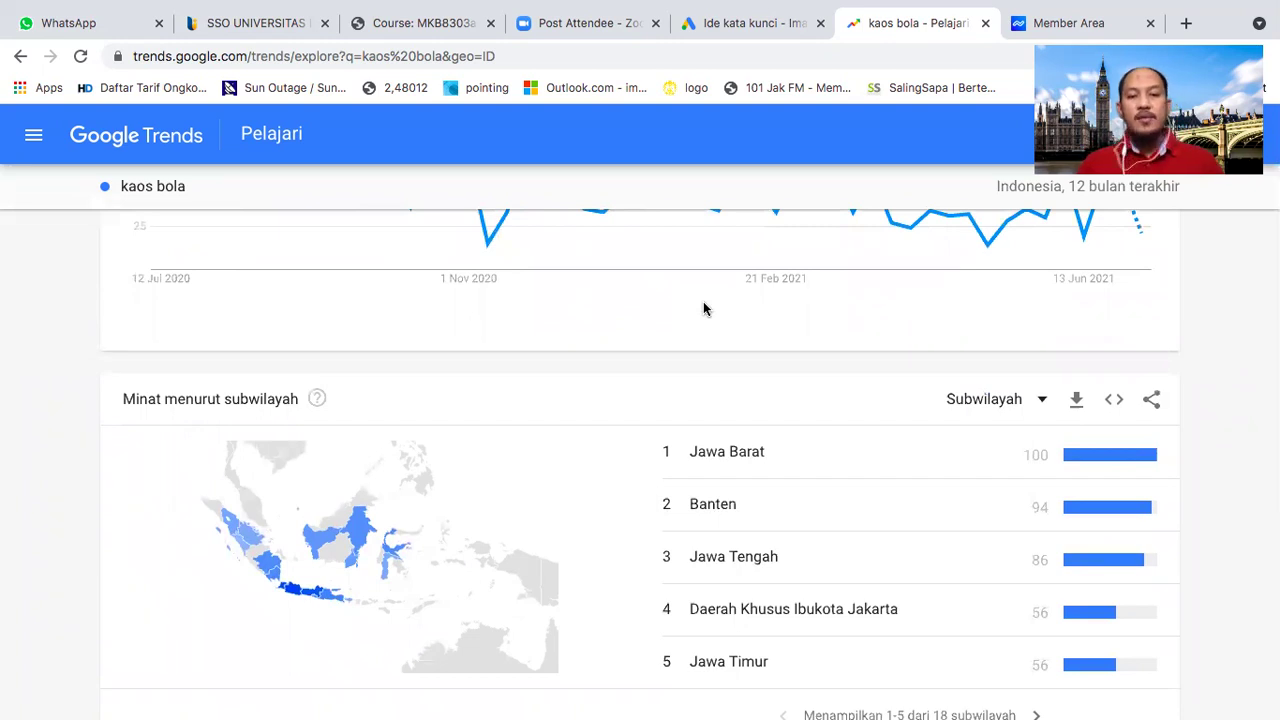
{"action": "scroll", "coordinate": [703, 309], "scroll_direction": "down", "scroll_amount": 1}
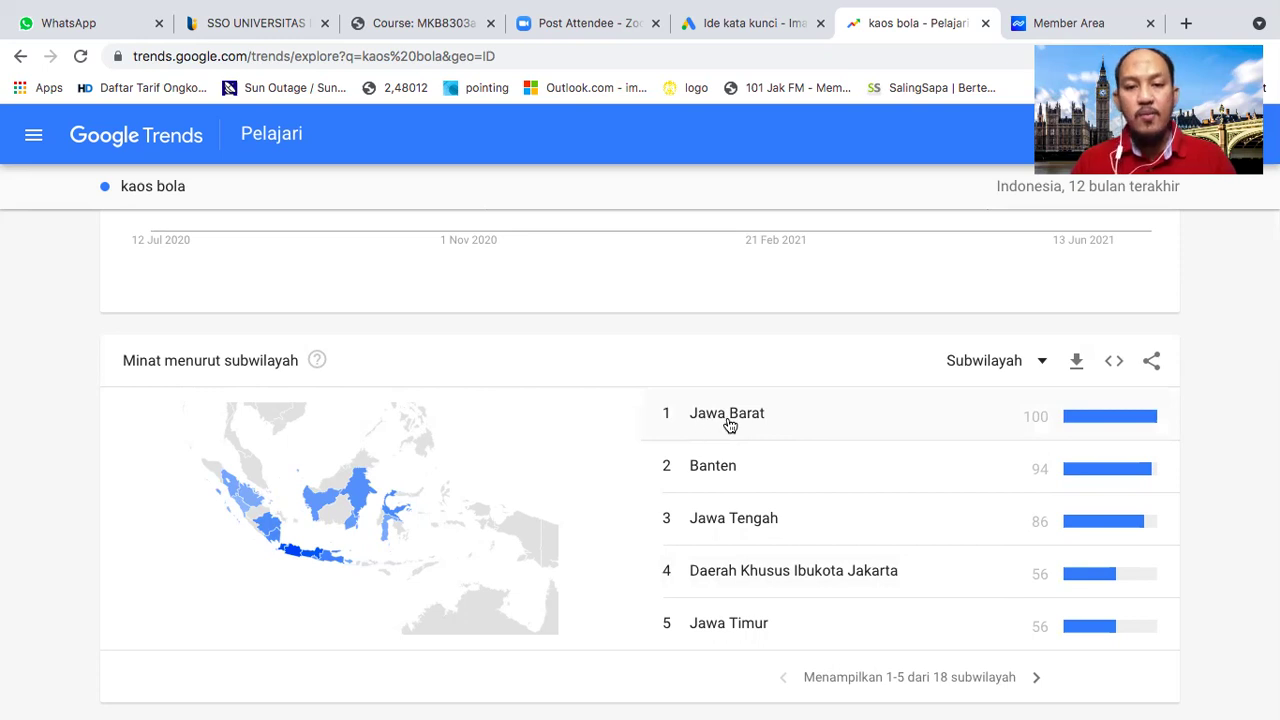
{"action": "scroll", "coordinate": [728, 420], "scroll_direction": "up", "scroll_amount": 5}
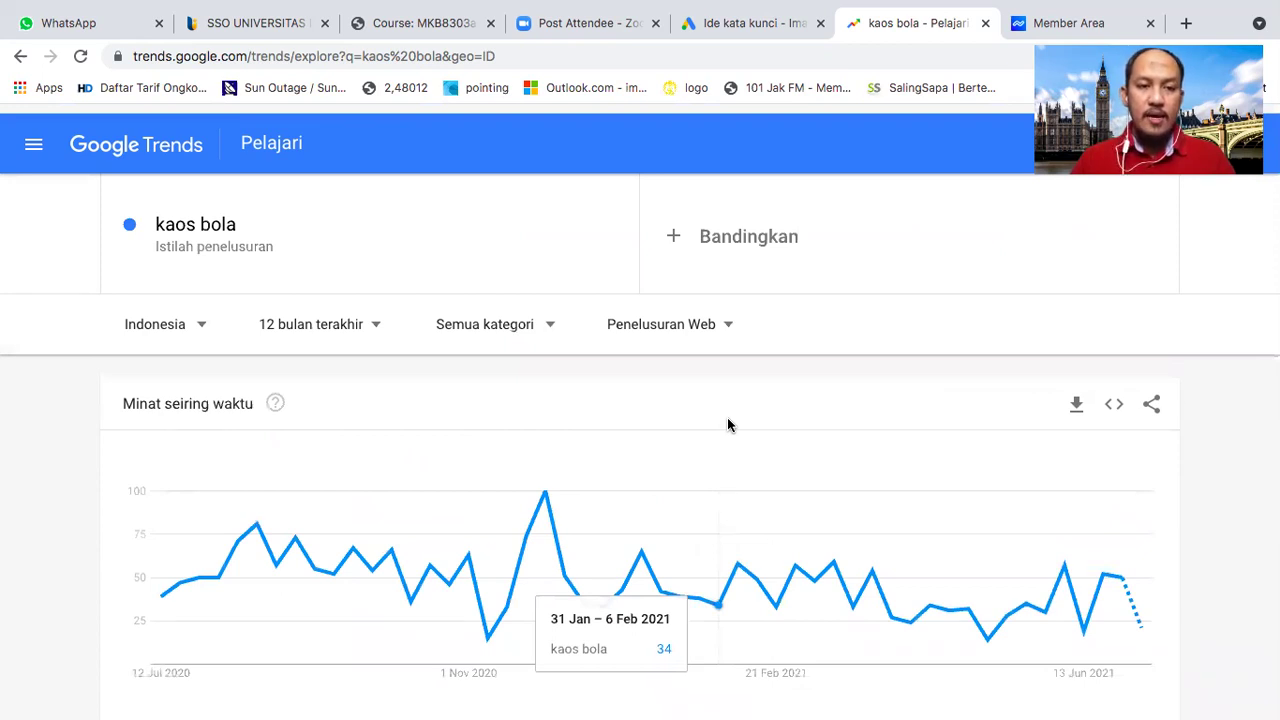
{"action": "scroll", "coordinate": [727, 424], "scroll_direction": "down", "scroll_amount": 1}
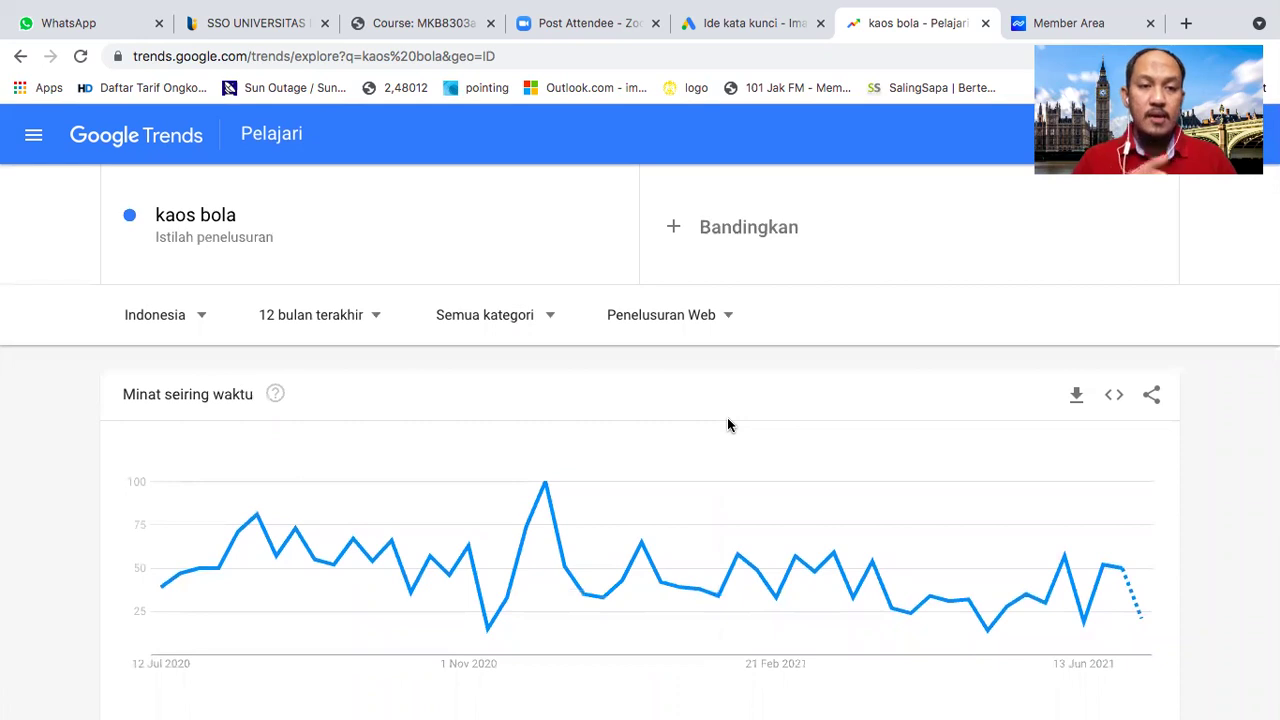
{"action": "scroll", "coordinate": [727, 424], "scroll_direction": "down", "scroll_amount": 3}
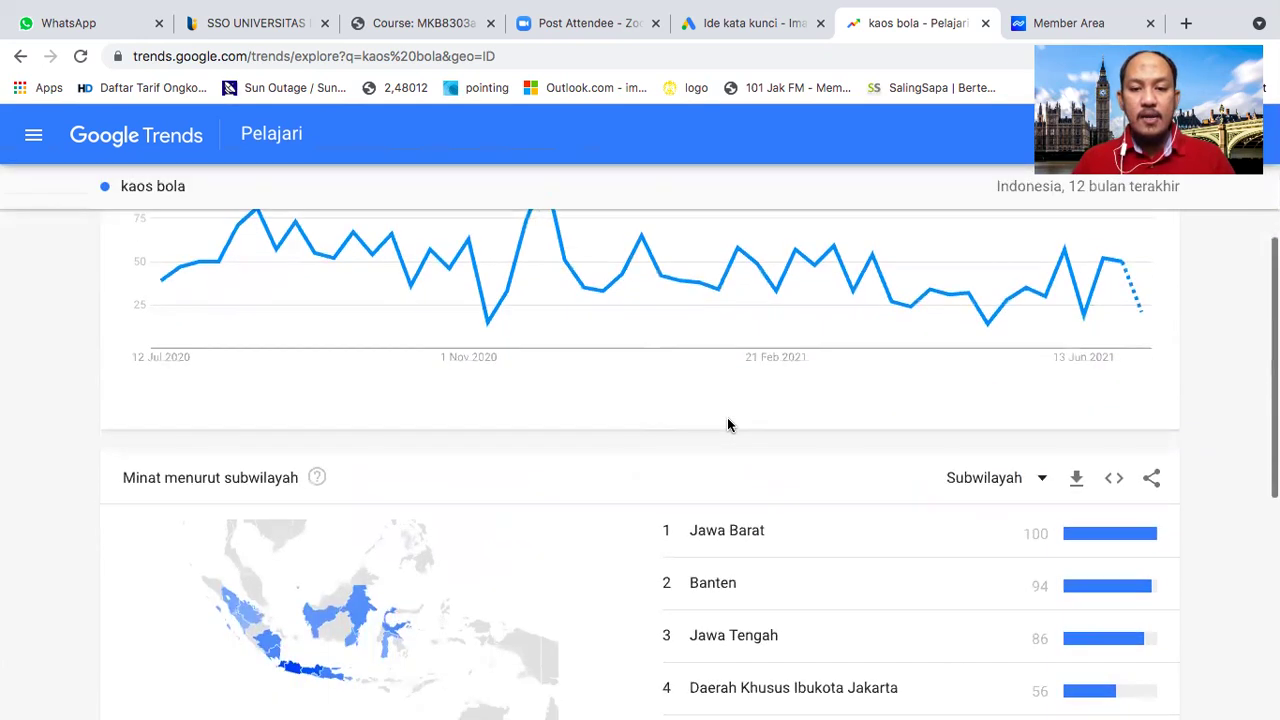
{"action": "scroll", "coordinate": [727, 424], "scroll_direction": "up", "scroll_amount": 3}
{"action": "scroll", "coordinate": [727, 425], "scroll_direction": "up", "scroll_amount": 1}
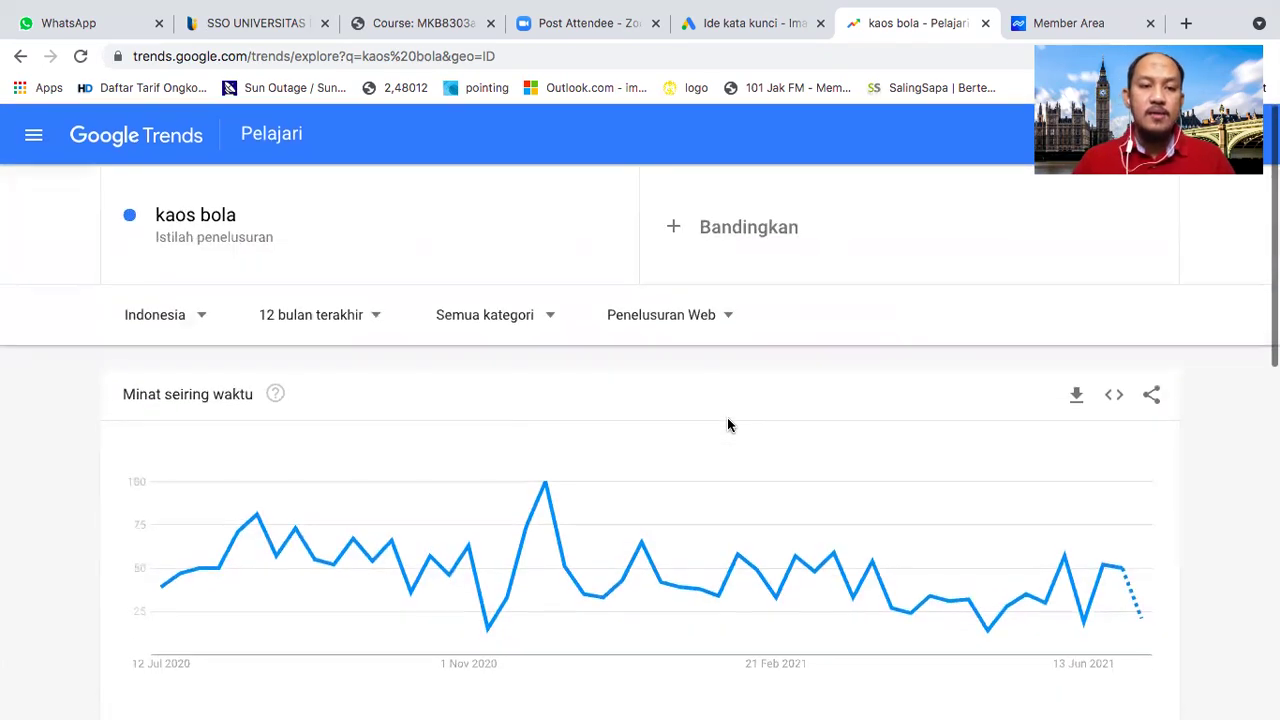
Set the trend's time range to "30 hari terakhir" and view the interest by subregion.
{"action": "left_click", "coordinate": [374, 318]}
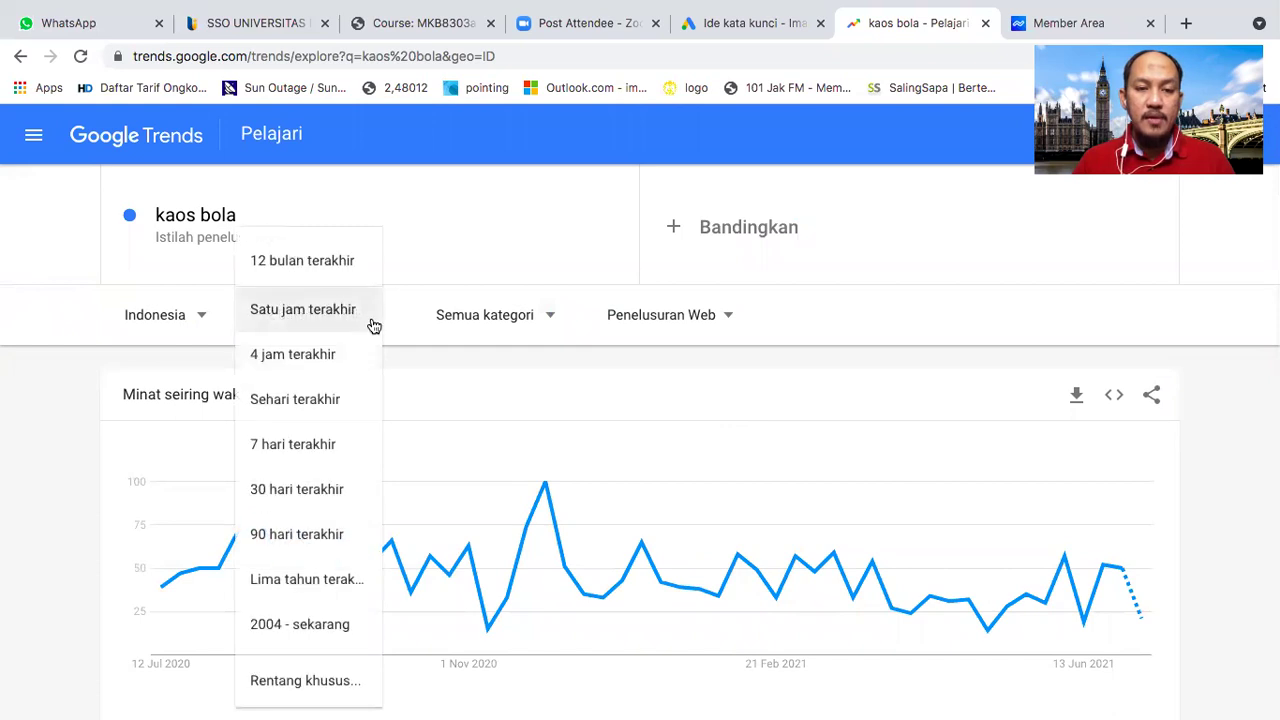
{"action": "left_click", "coordinate": [311, 500]}
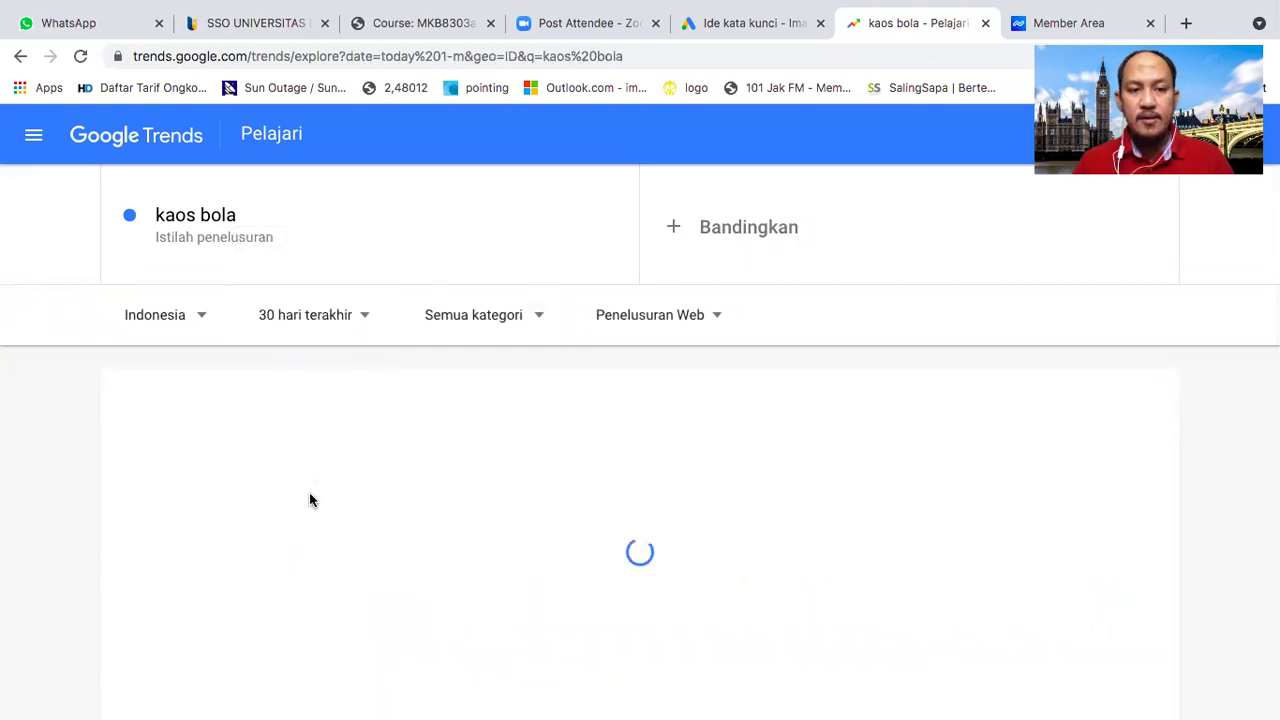
{"action": "scroll", "coordinate": [310, 500], "scroll_direction": "down", "scroll_amount": 5}
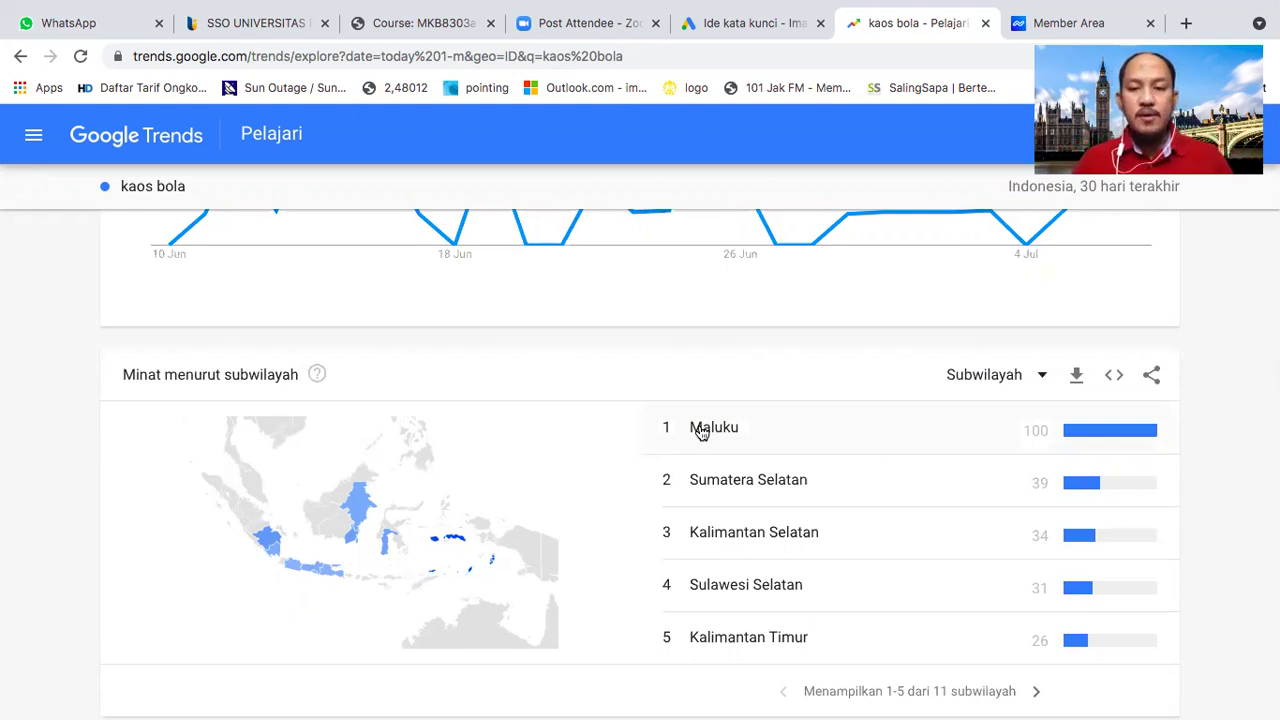
Set the trend's time range to "90 hari terakhir" and examine the interest over time and by subregion.
{"action": "scroll", "coordinate": [702, 432], "scroll_direction": "up", "scroll_amount": 2}
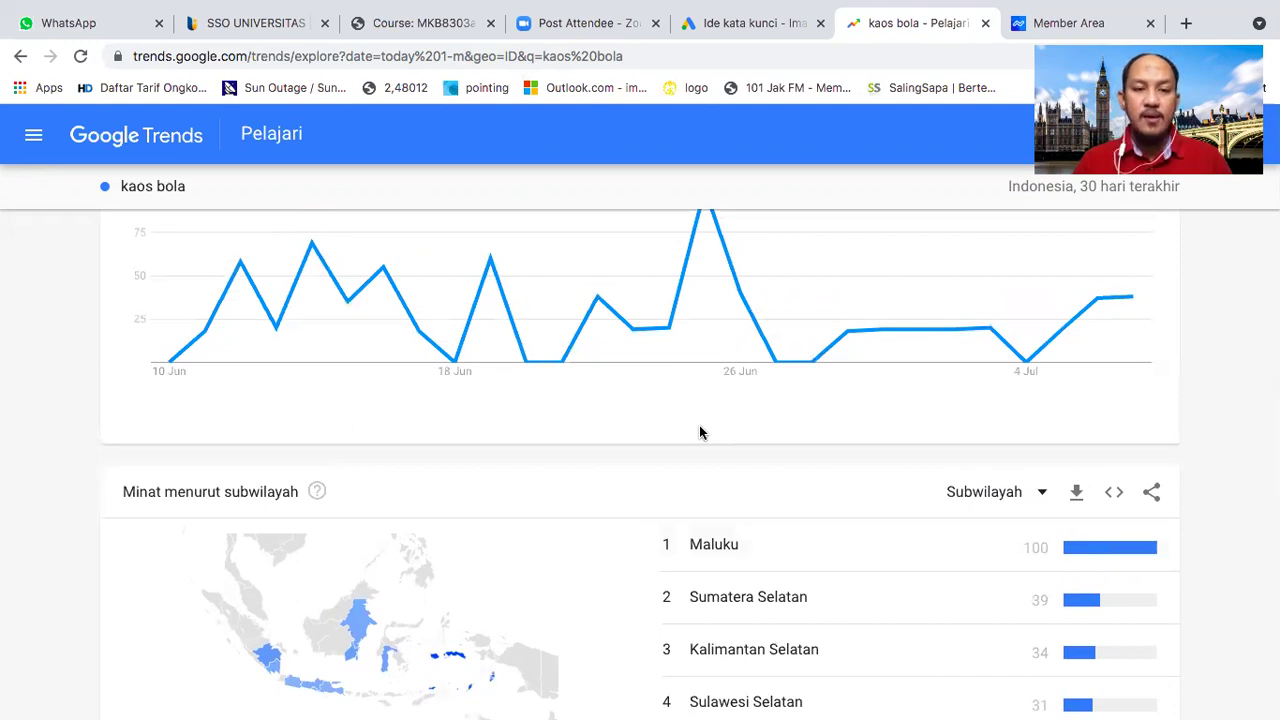
{"action": "scroll", "coordinate": [700, 432], "scroll_direction": "up", "scroll_amount": 4}
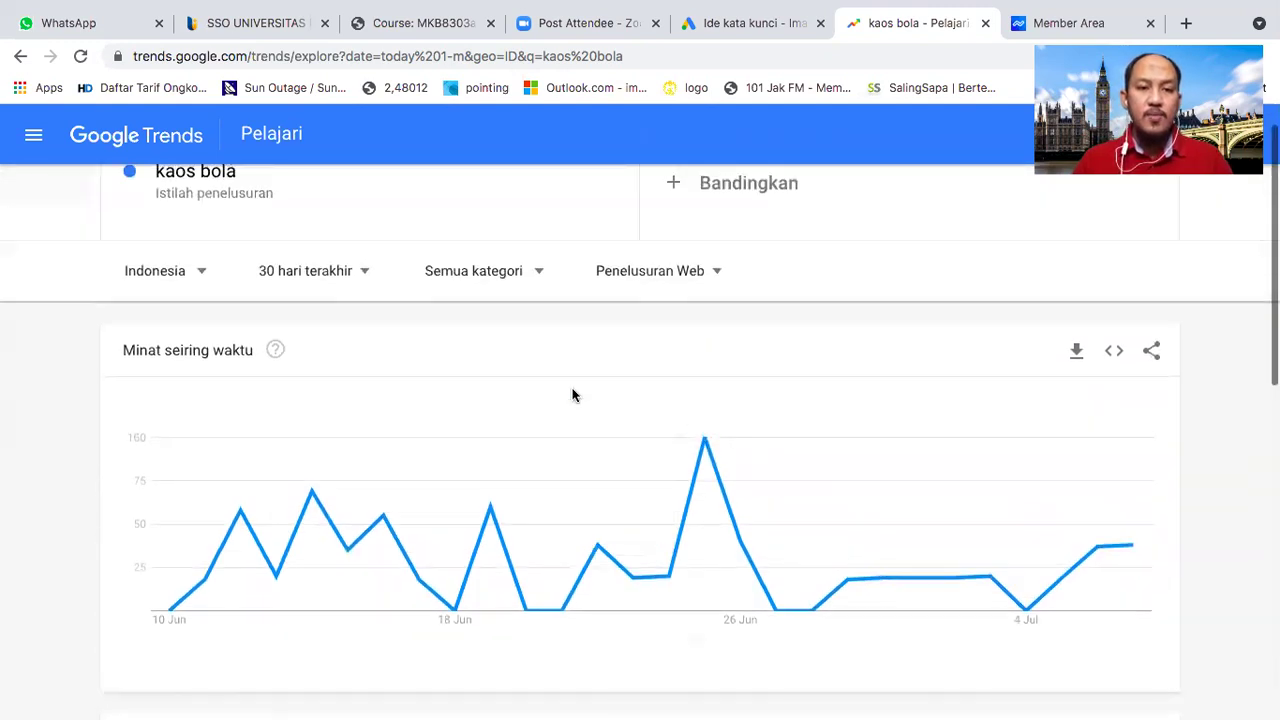
{"action": "left_click", "coordinate": [366, 277]}
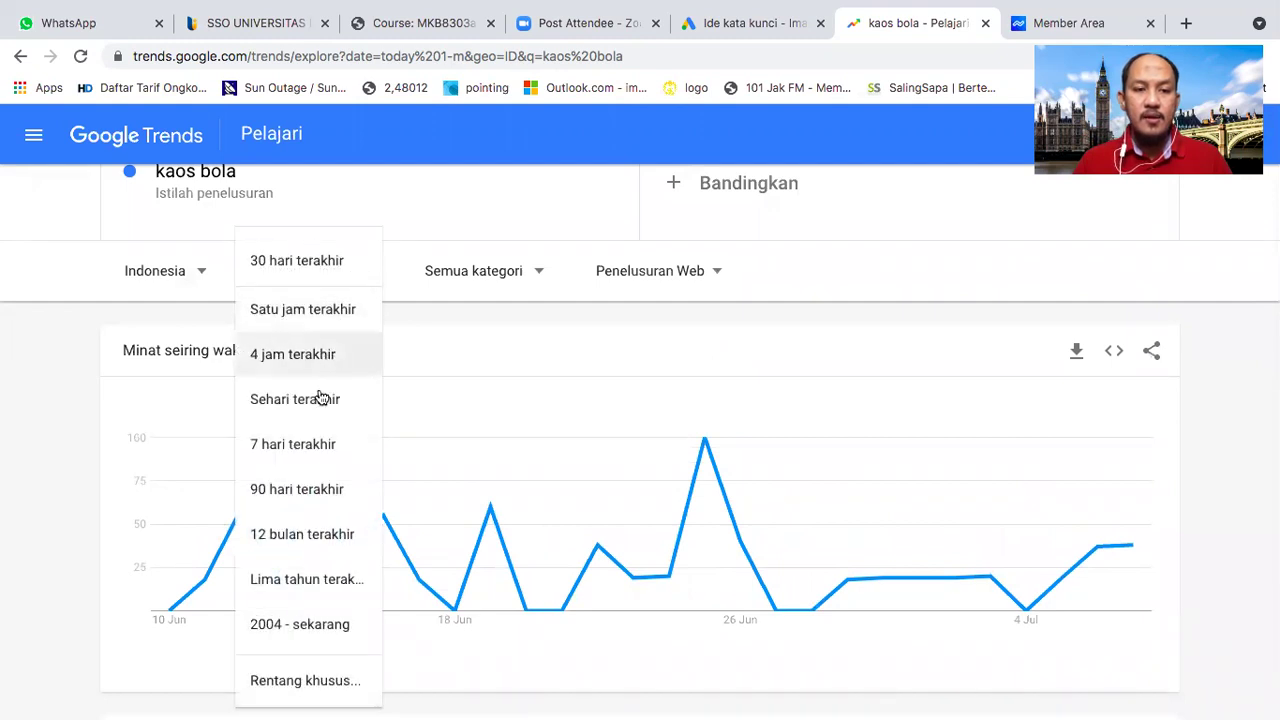
{"action": "left_click", "coordinate": [310, 500]}
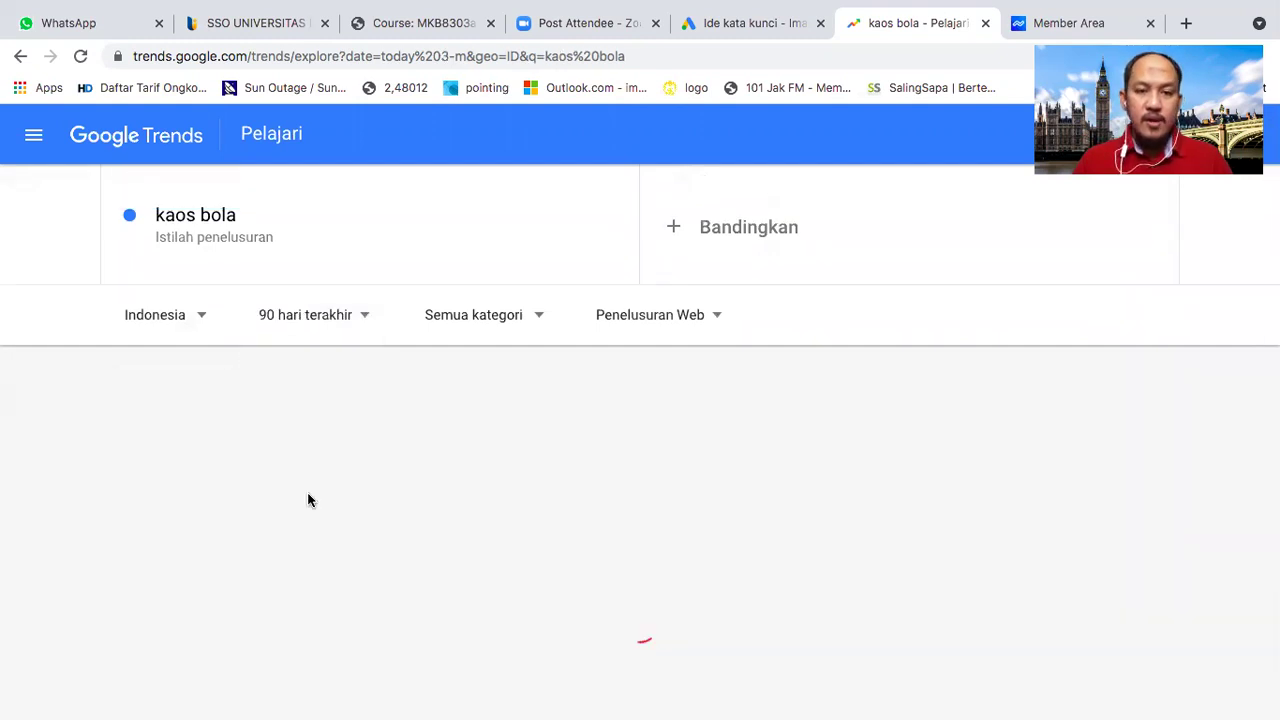
{"action": "scroll", "coordinate": [307, 500], "scroll_direction": "down", "scroll_amount": 2}
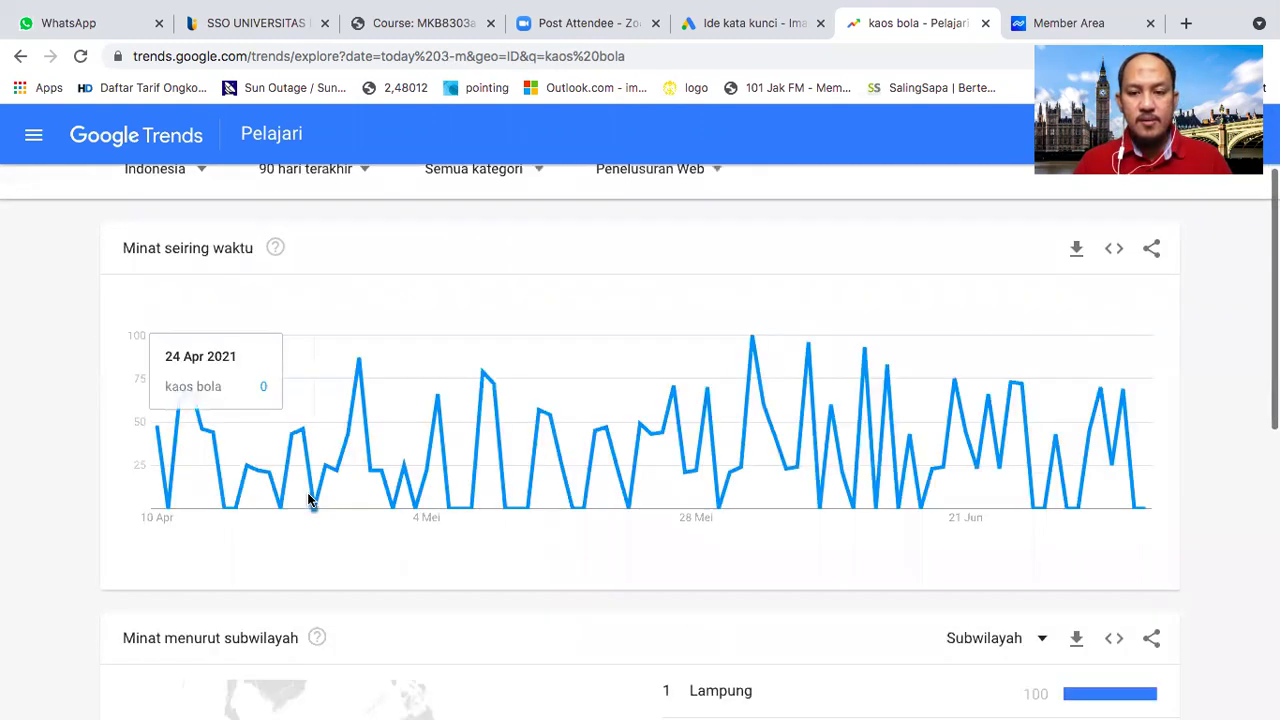
{"action": "scroll", "coordinate": [307, 500], "scroll_direction": "down", "scroll_amount": 4}
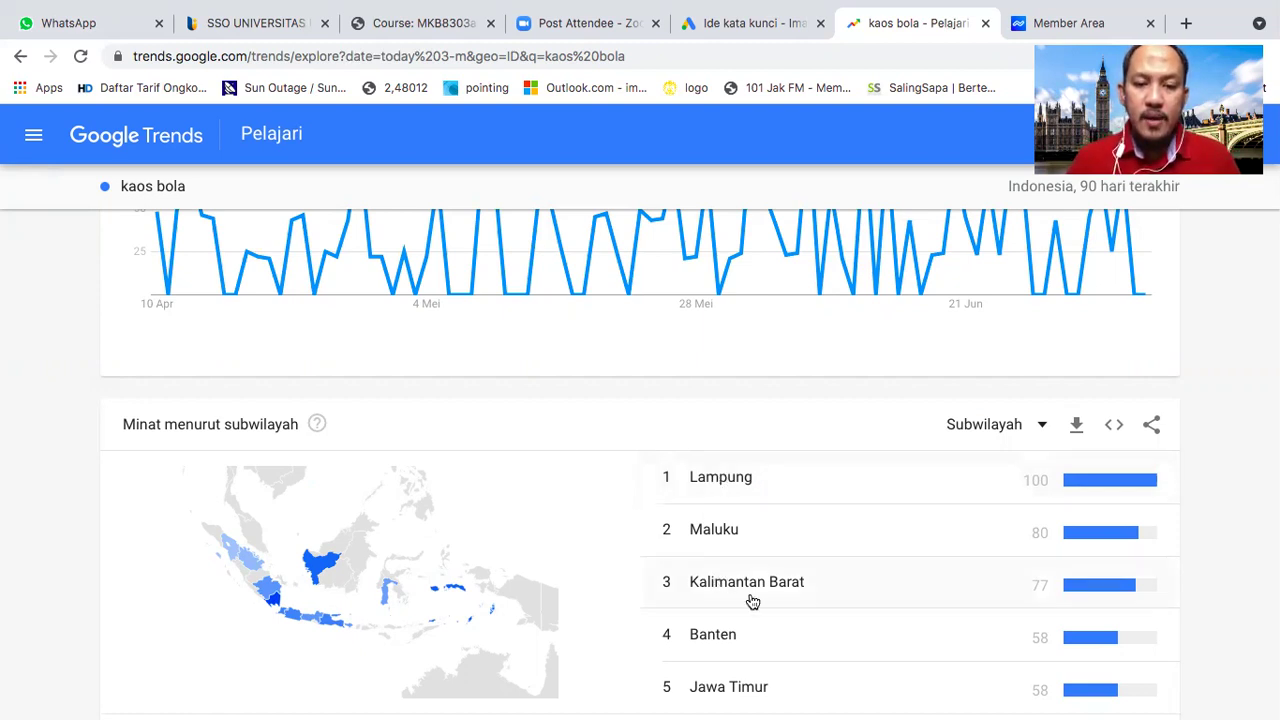
{"action": "scroll", "coordinate": [752, 601], "scroll_direction": "down", "scroll_amount": 2}
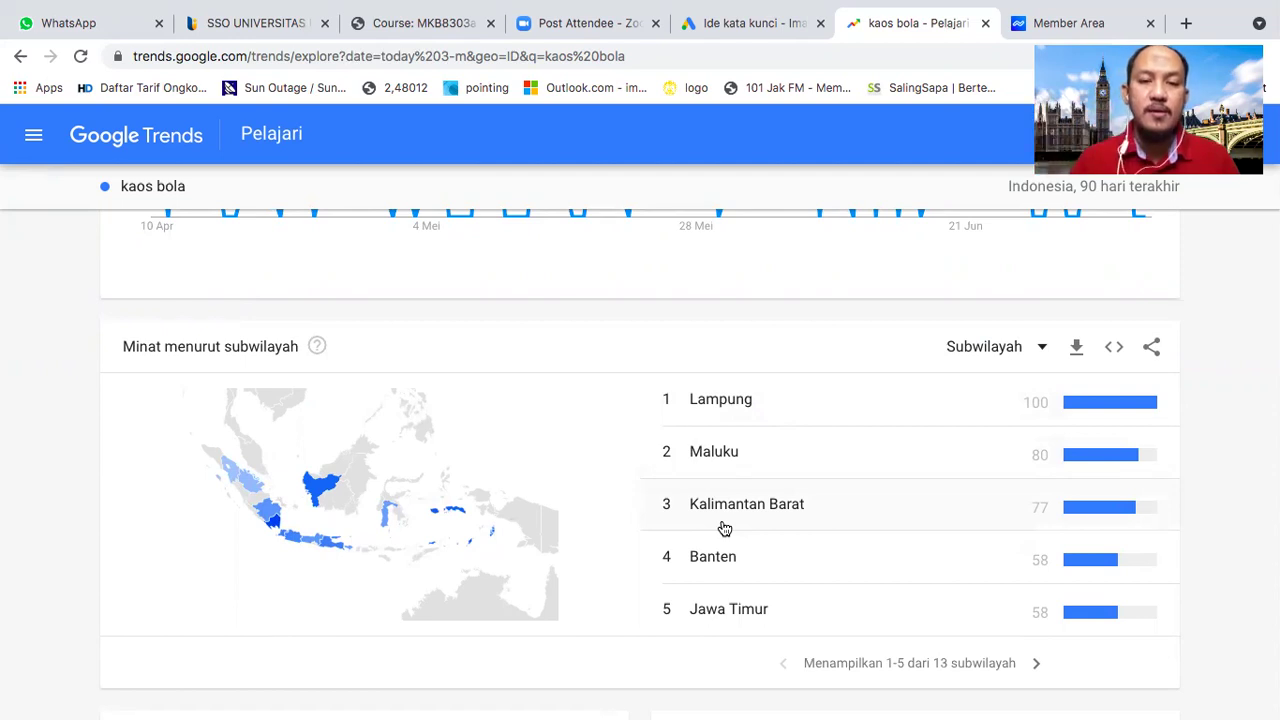
{"action": "scroll", "coordinate": [724, 528], "scroll_direction": "down", "scroll_amount": 2}
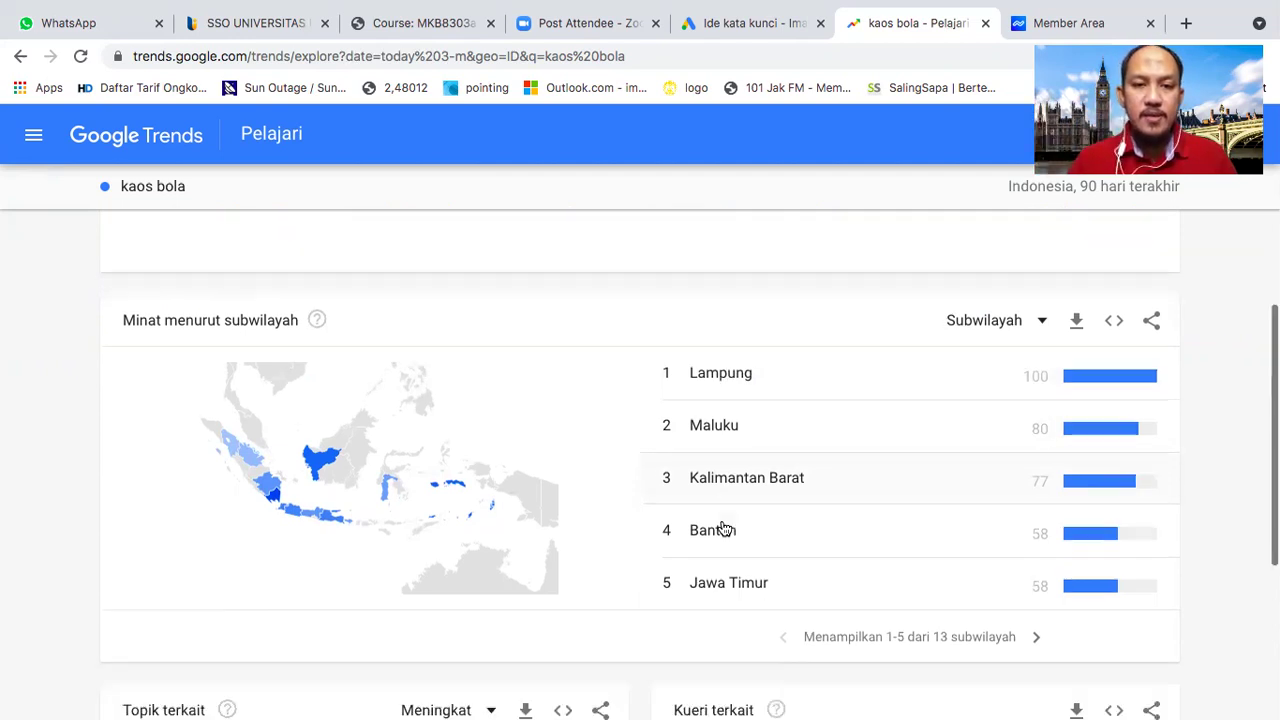
{"action": "scroll", "coordinate": [724, 528], "scroll_direction": "up", "scroll_amount": 3}
{"action": "scroll", "coordinate": [724, 528], "scroll_direction": "up", "scroll_amount": 3}
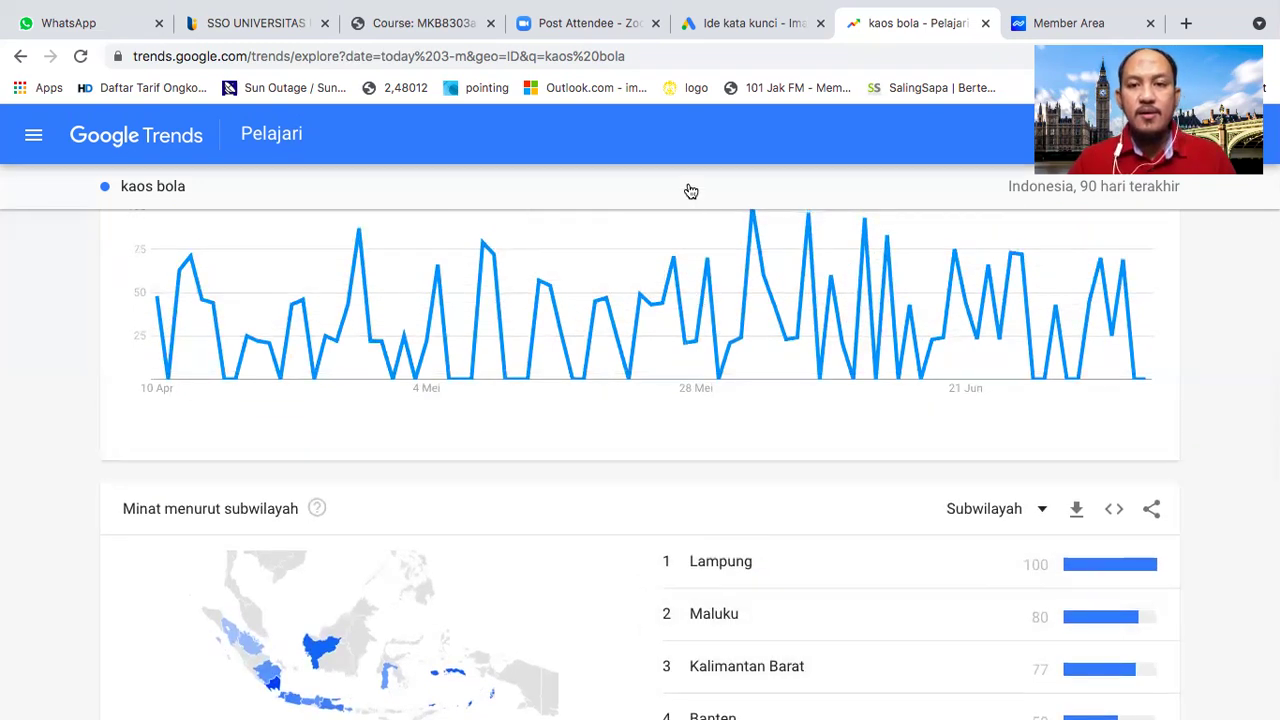
Switch to the Preview application.
{"action": "key", "text": "super+Tab"}
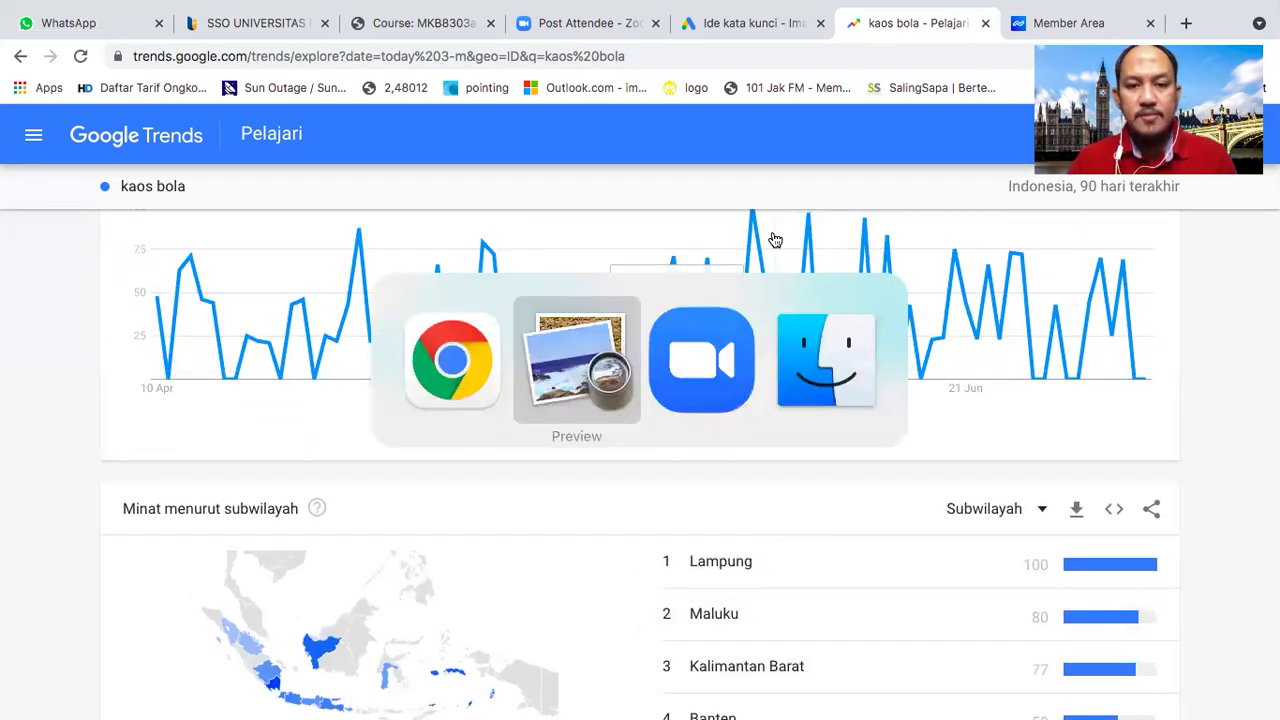
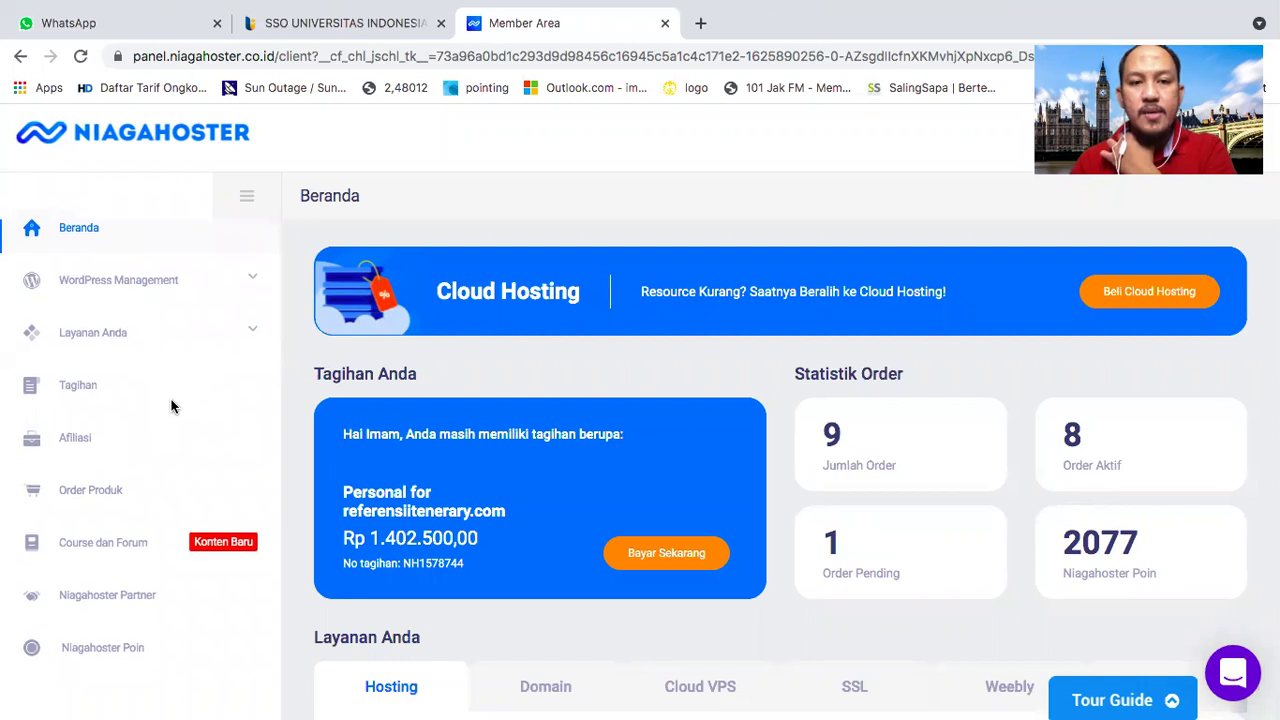
View the active hosting services in the Niagahoster member area.
{"action": "scroll", "coordinate": [360, 408], "scroll_direction": "down", "scroll_amount": 5}
{"action": "scroll", "coordinate": [360, 408], "scroll_direction": "down", "scroll_amount": 3}
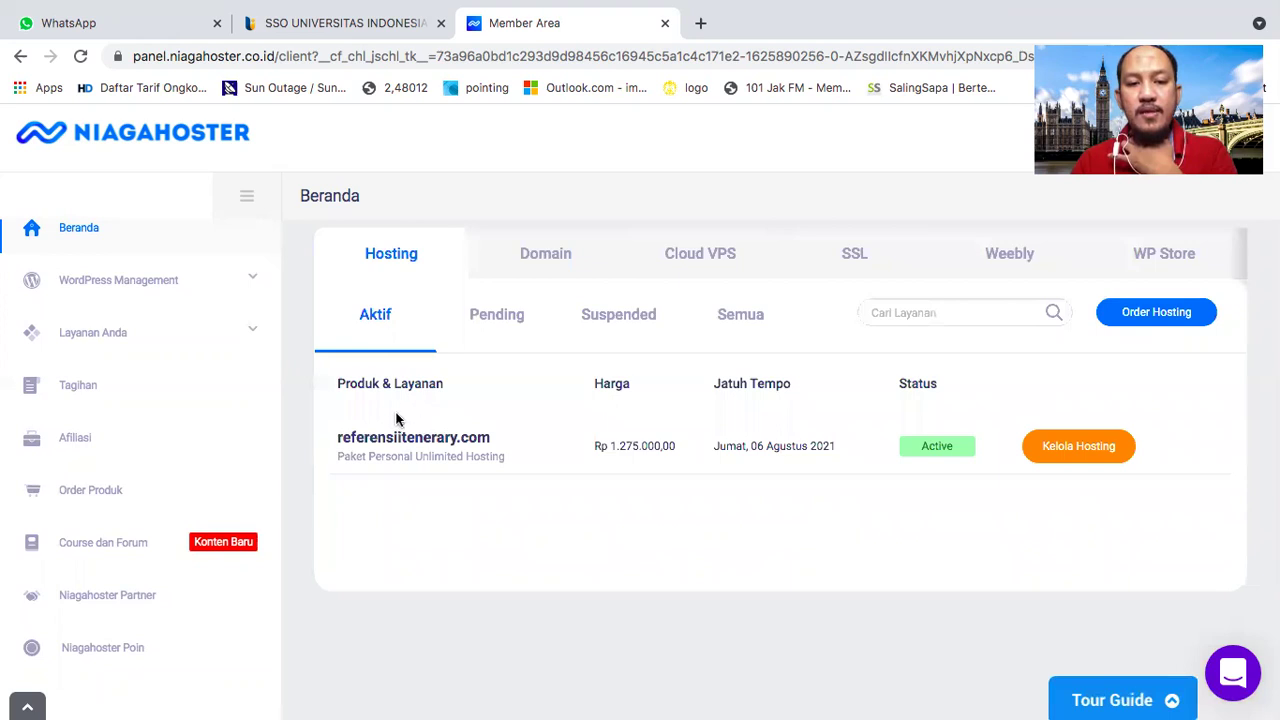
{"action": "left_click", "coordinate": [1230, 668]}
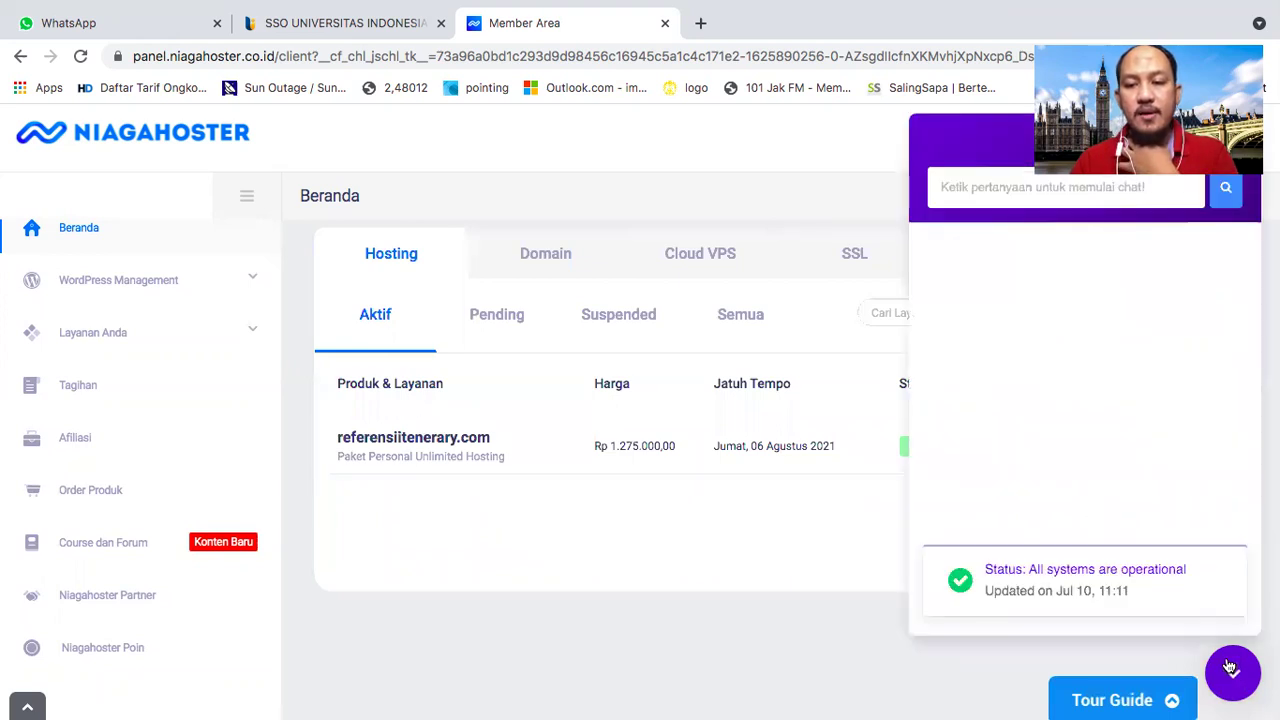
{"action": "left_click_drag", "start_coordinate": [810, 300], "coordinate": [810, 600]}
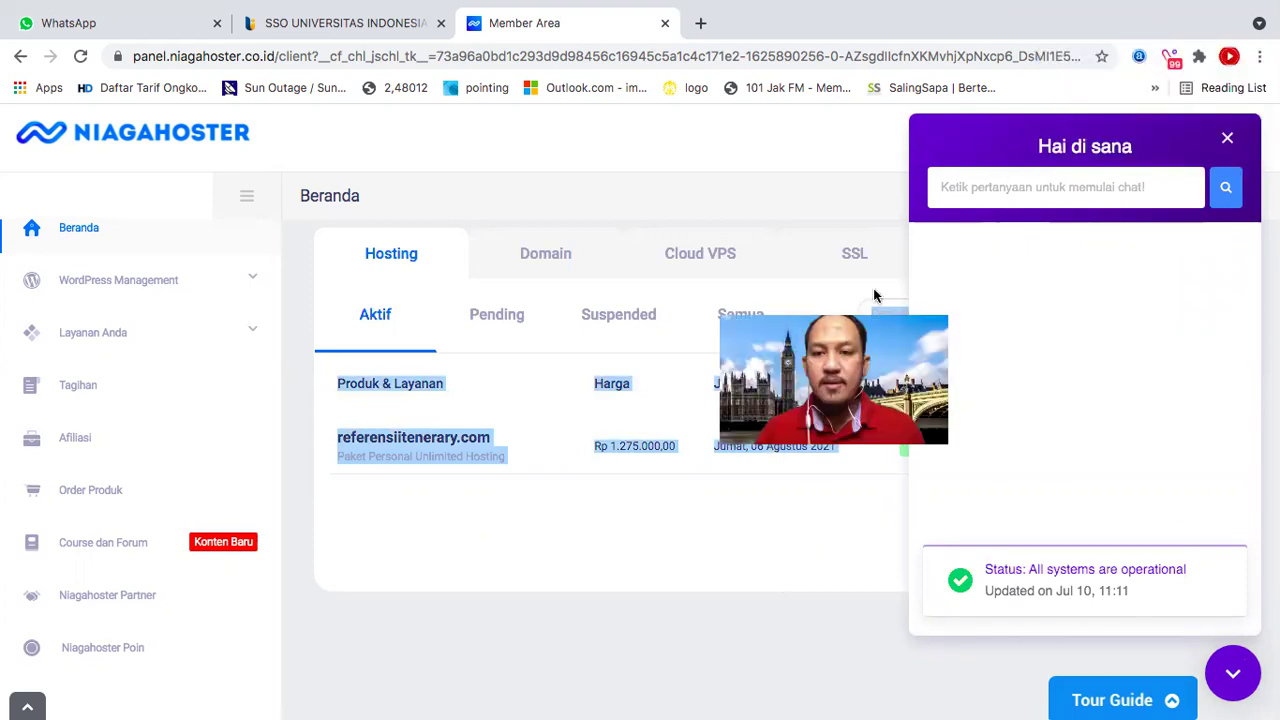
{"action": "left_click", "coordinate": [1229, 137]}
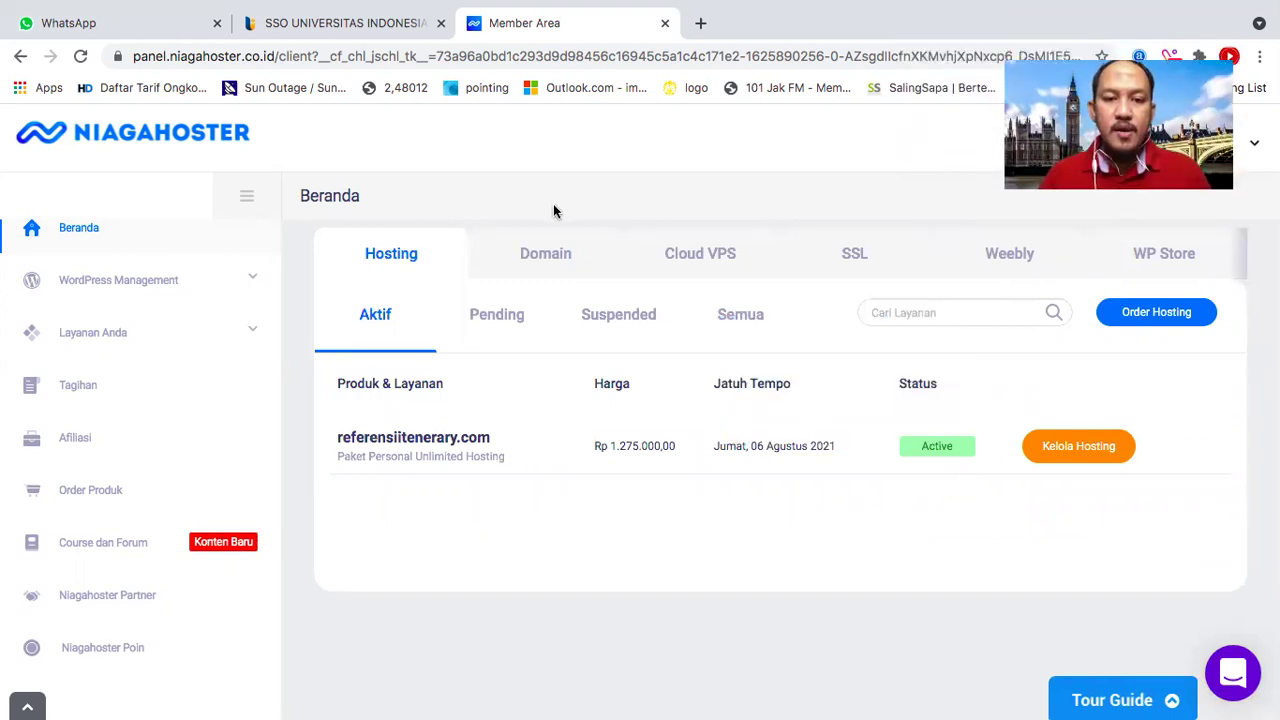
Show the account's active domains and review their prices, due dates and statuses.
{"action": "left_click", "coordinate": [548, 256]}
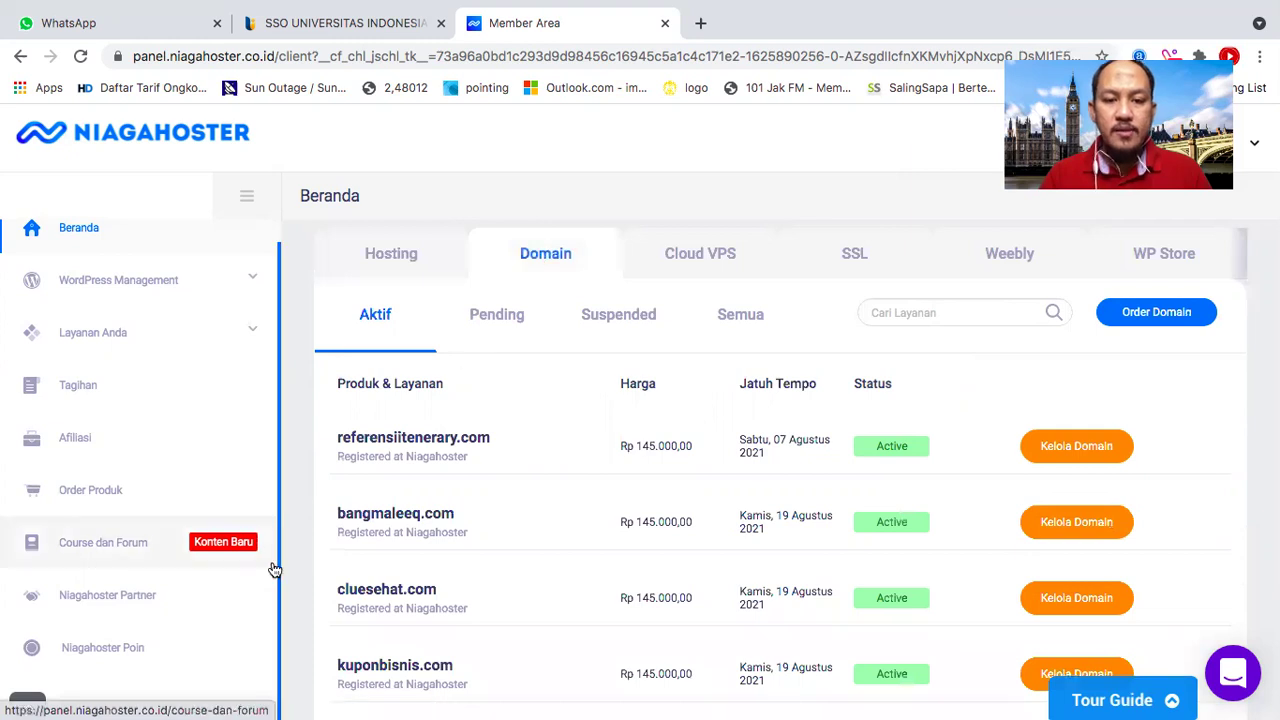
{"action": "scroll", "coordinate": [373, 520], "scroll_direction": "down", "scroll_amount": 3}
{"action": "scroll", "coordinate": [376, 521], "scroll_direction": "up", "scroll_amount": 3}
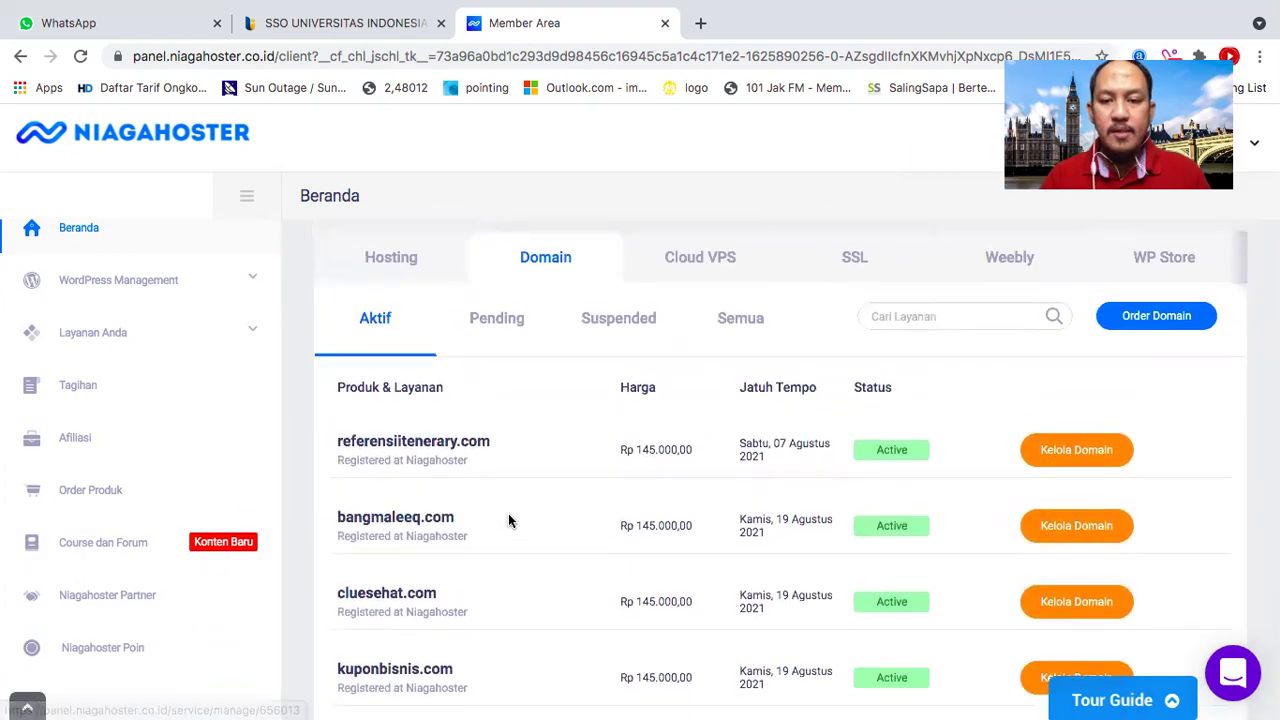
{"action": "scroll", "coordinate": [508, 513], "scroll_direction": "down", "scroll_amount": 3}
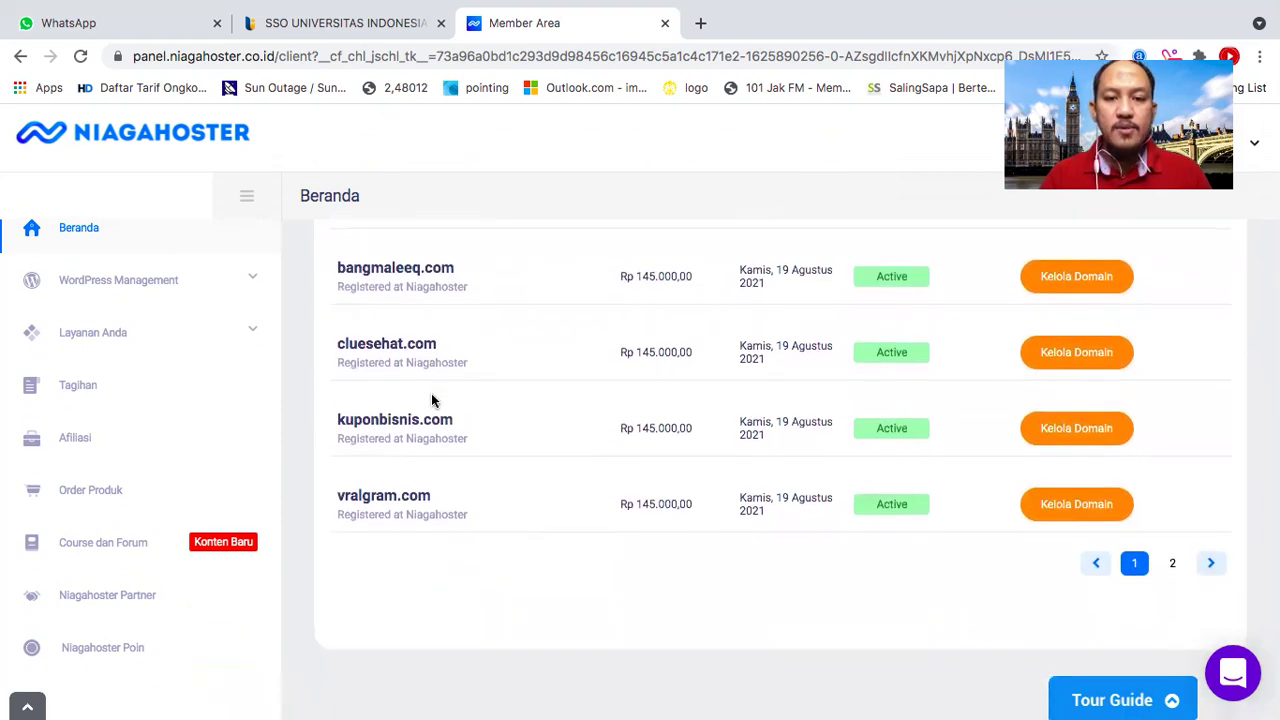
{"action": "scroll", "coordinate": [432, 400], "scroll_direction": "up", "scroll_amount": 1}
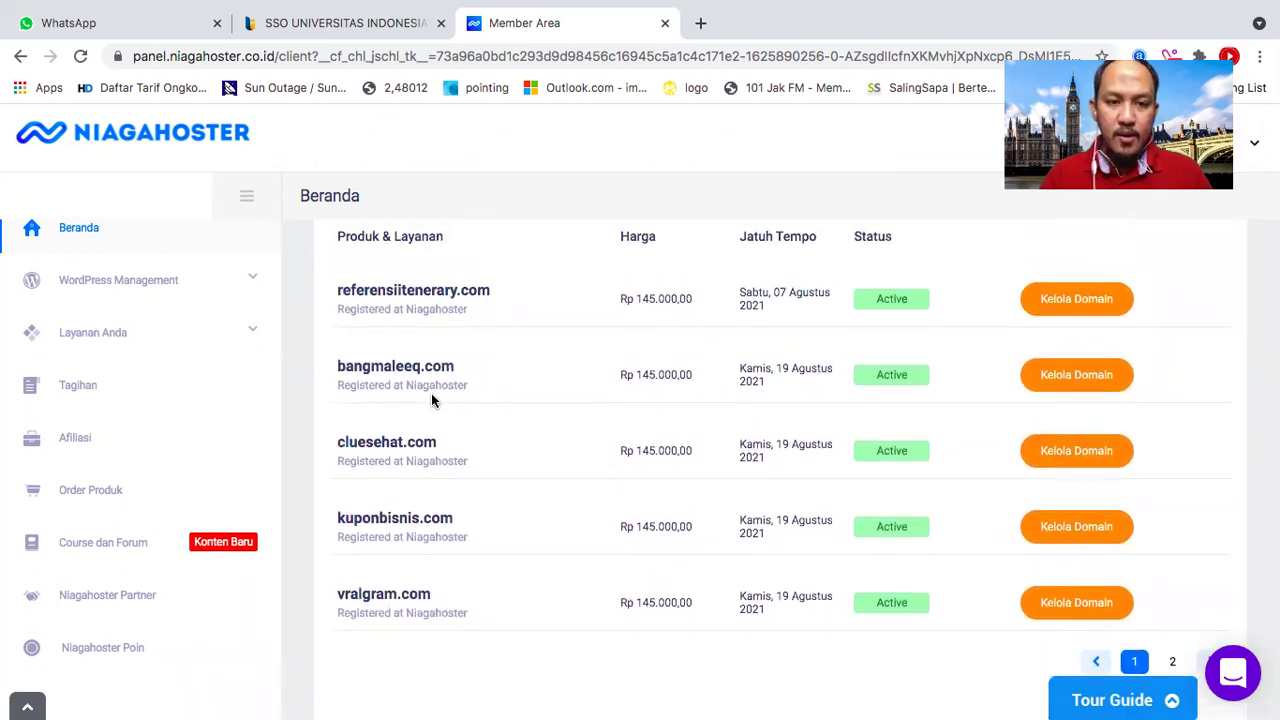
{"action": "scroll", "coordinate": [431, 393], "scroll_direction": "up", "scroll_amount": 1}
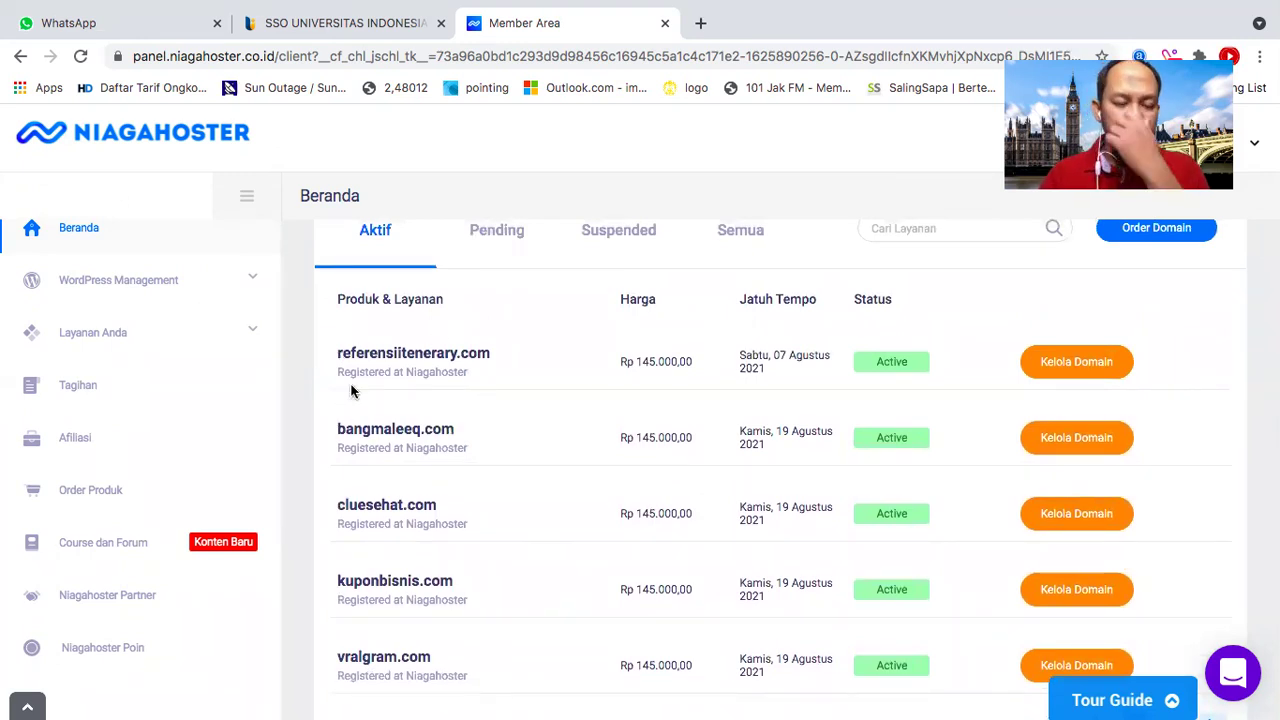
{"action": "scroll", "coordinate": [377, 245], "scroll_direction": "up", "scroll_amount": 1}
Return to the active hosting list and compare it with the active domain list.
{"action": "left_click", "coordinate": [391, 238]}
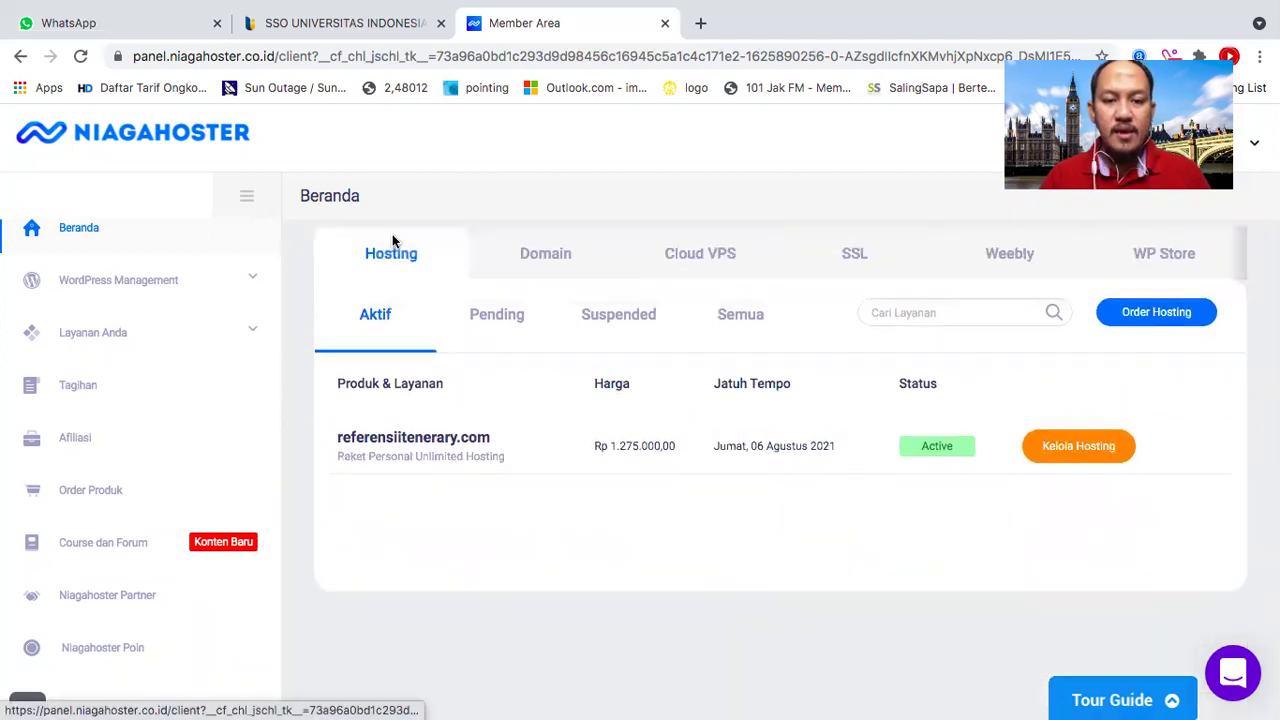
{"action": "left_click", "coordinate": [535, 255]}
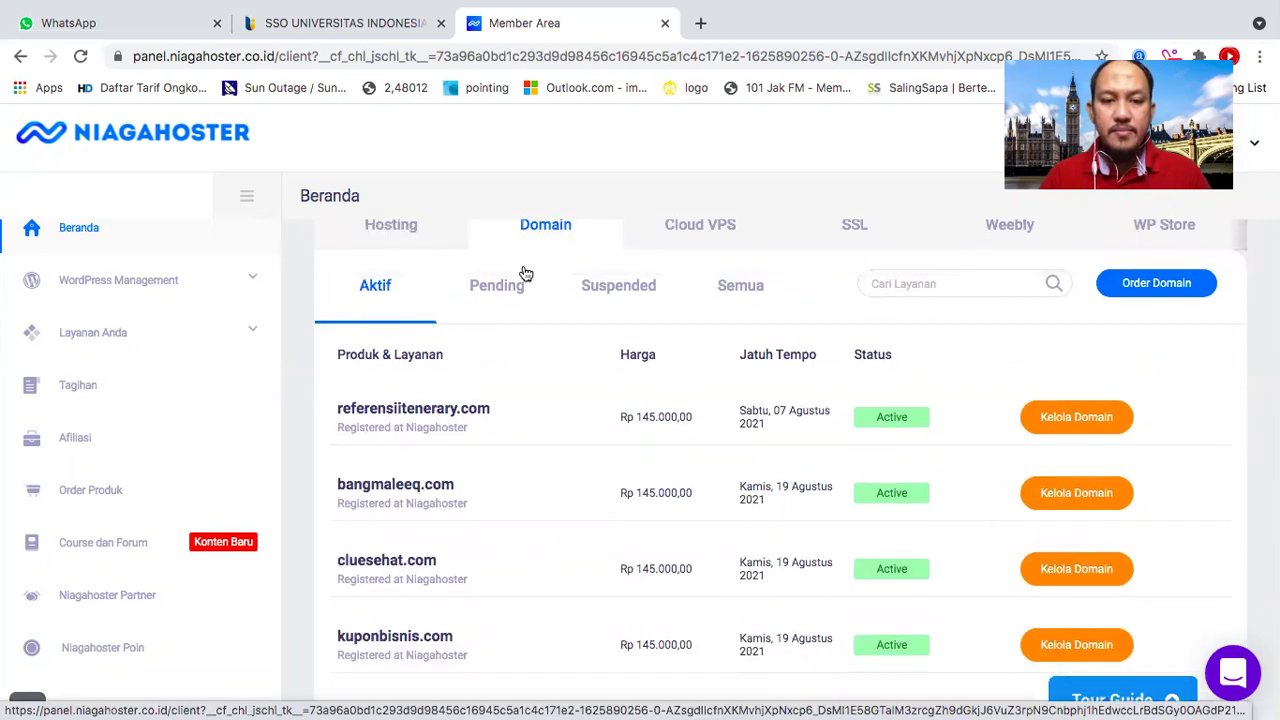
{"action": "scroll", "coordinate": [489, 443], "scroll_direction": "up", "scroll_amount": 1}
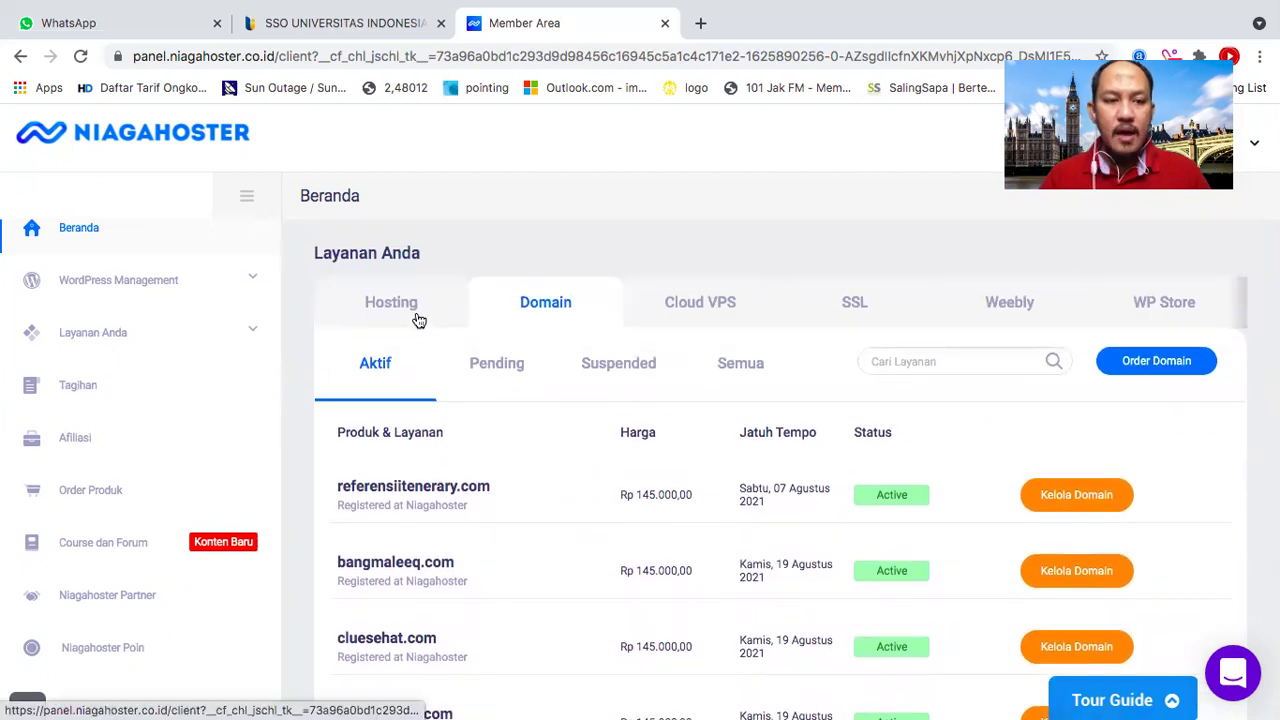
Reload the Beranda page and open the management page for the referensiitenerary.com hosting.
{"action": "left_click", "coordinate": [181, 230]}
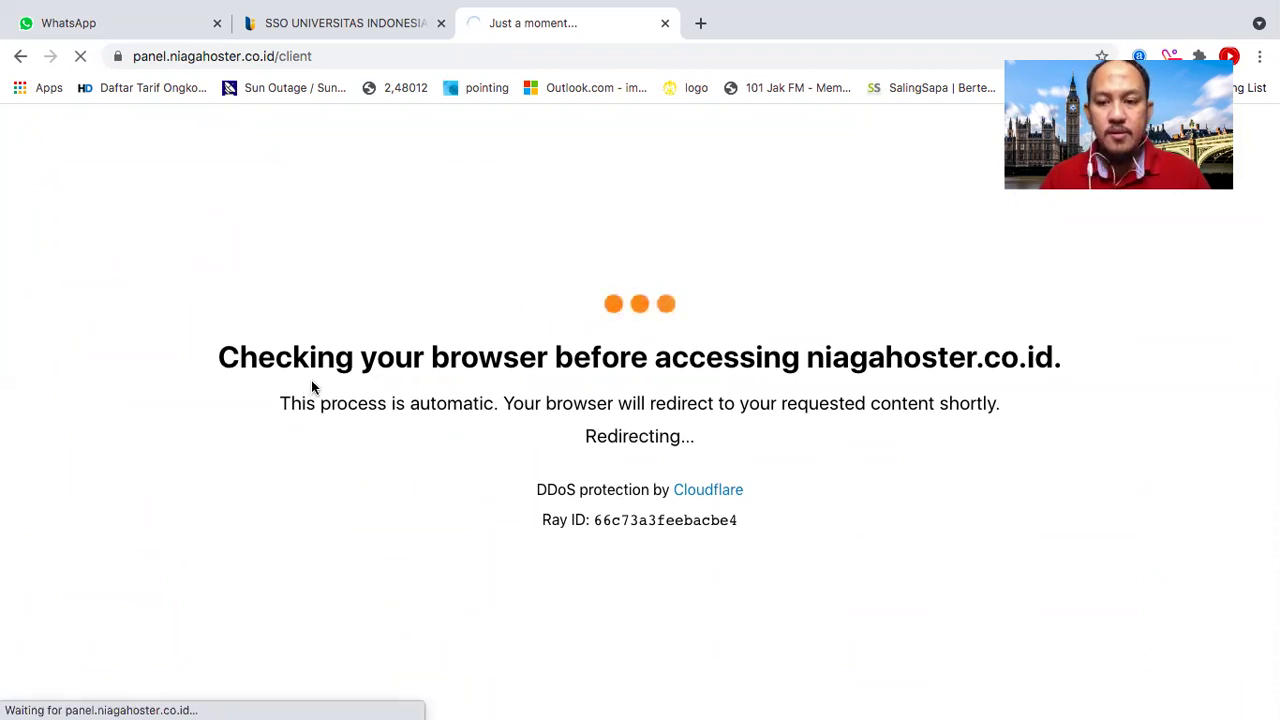
{"action": "mouse_move", "coordinate": [1113, 10]}
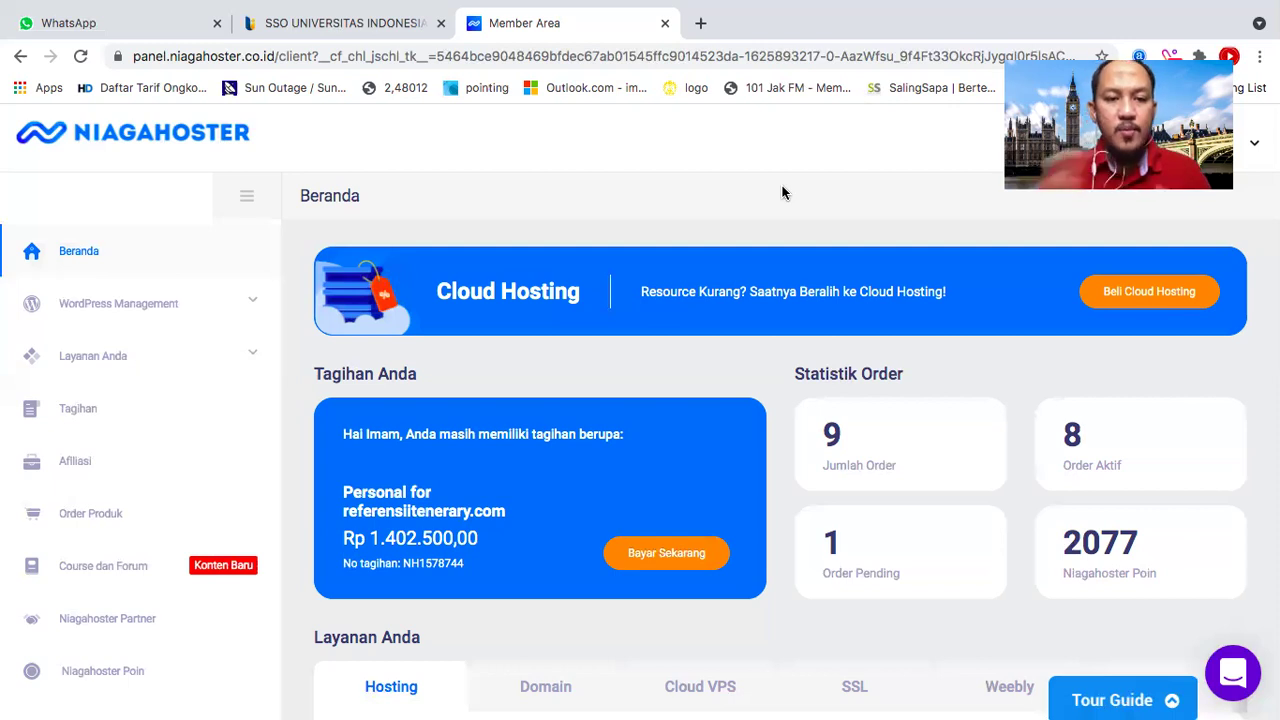
{"action": "scroll", "coordinate": [592, 273], "scroll_direction": "down", "scroll_amount": 3}
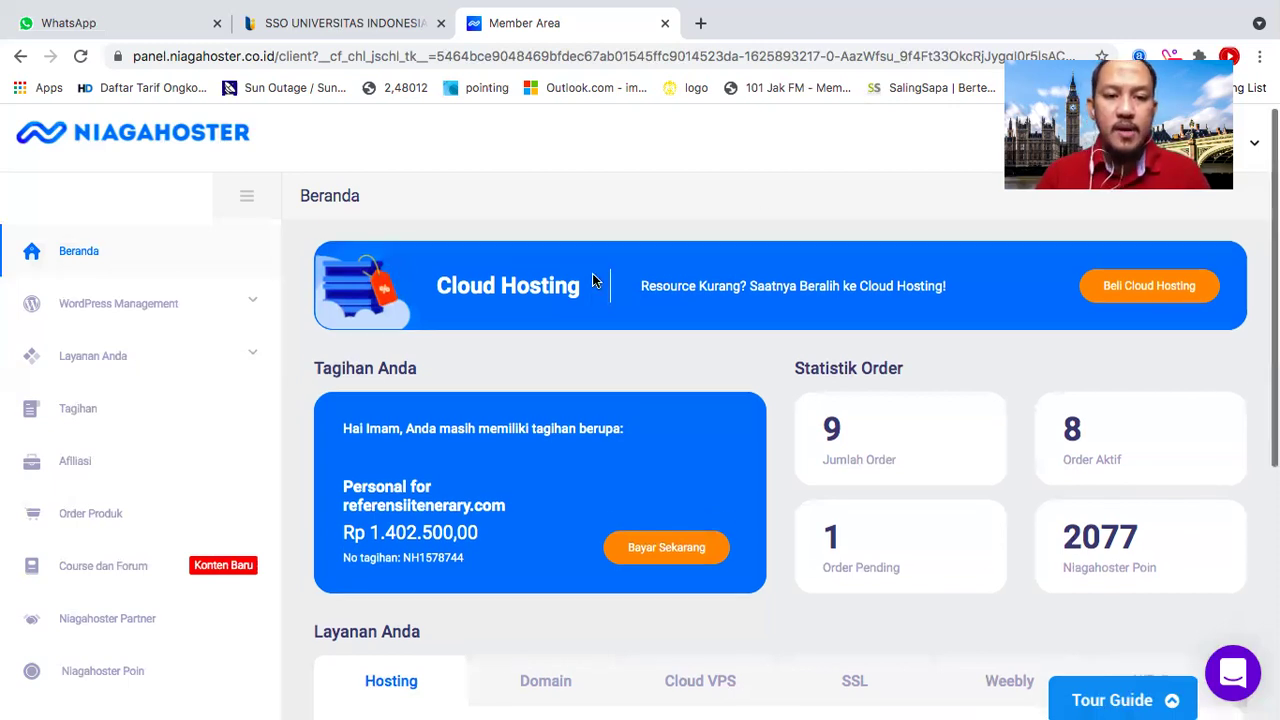
{"action": "scroll", "coordinate": [255, 413], "scroll_direction": "down", "scroll_amount": 1}
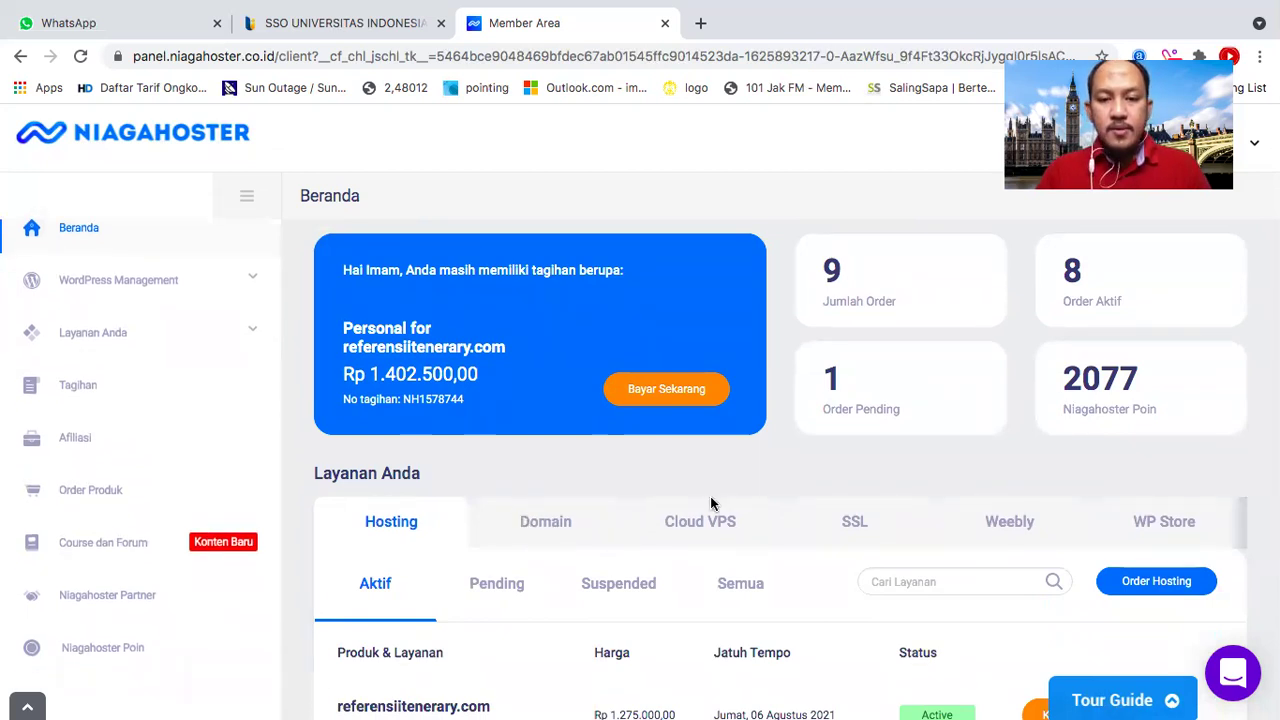
{"action": "scroll", "coordinate": [711, 505], "scroll_direction": "down", "scroll_amount": 3}
{"action": "left_click", "coordinate": [1085, 444]}
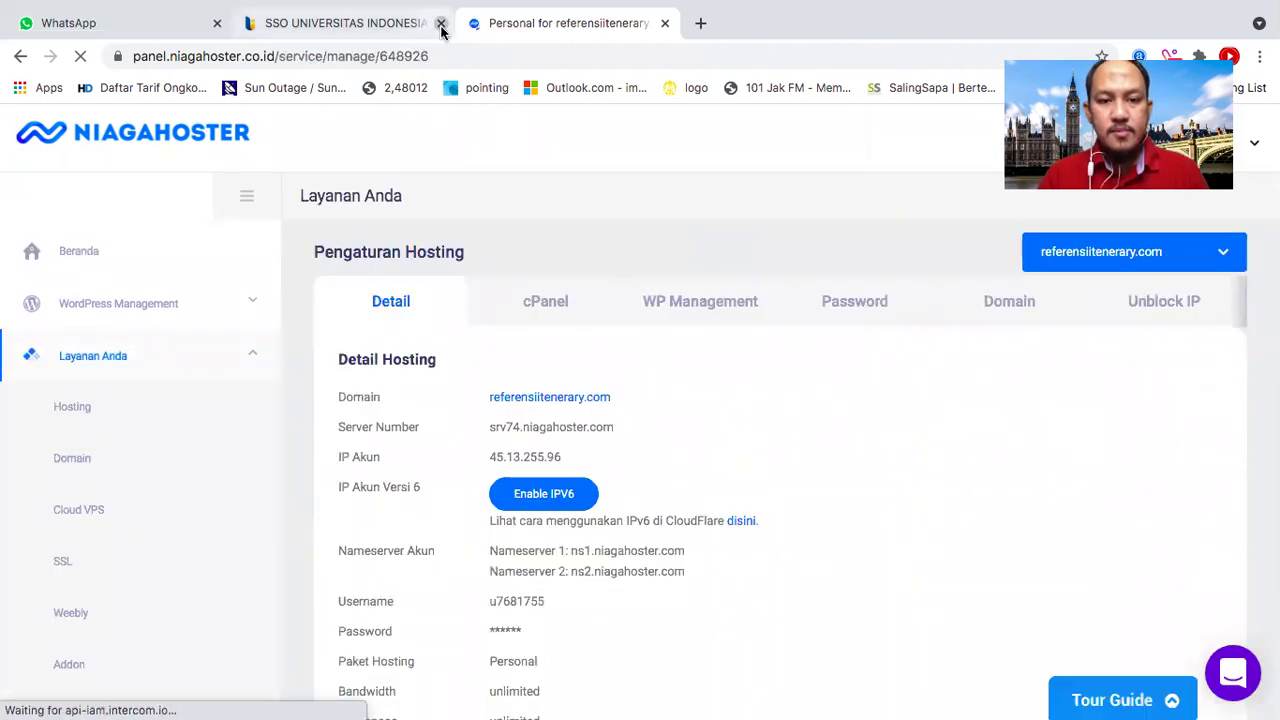
Close the SSO Universitas Indonesia page and view the cPanel features of the referensiitenerary.com hosting.
{"action": "left_click", "coordinate": [438, 22]}
{"action": "left_click", "coordinate": [545, 301]}
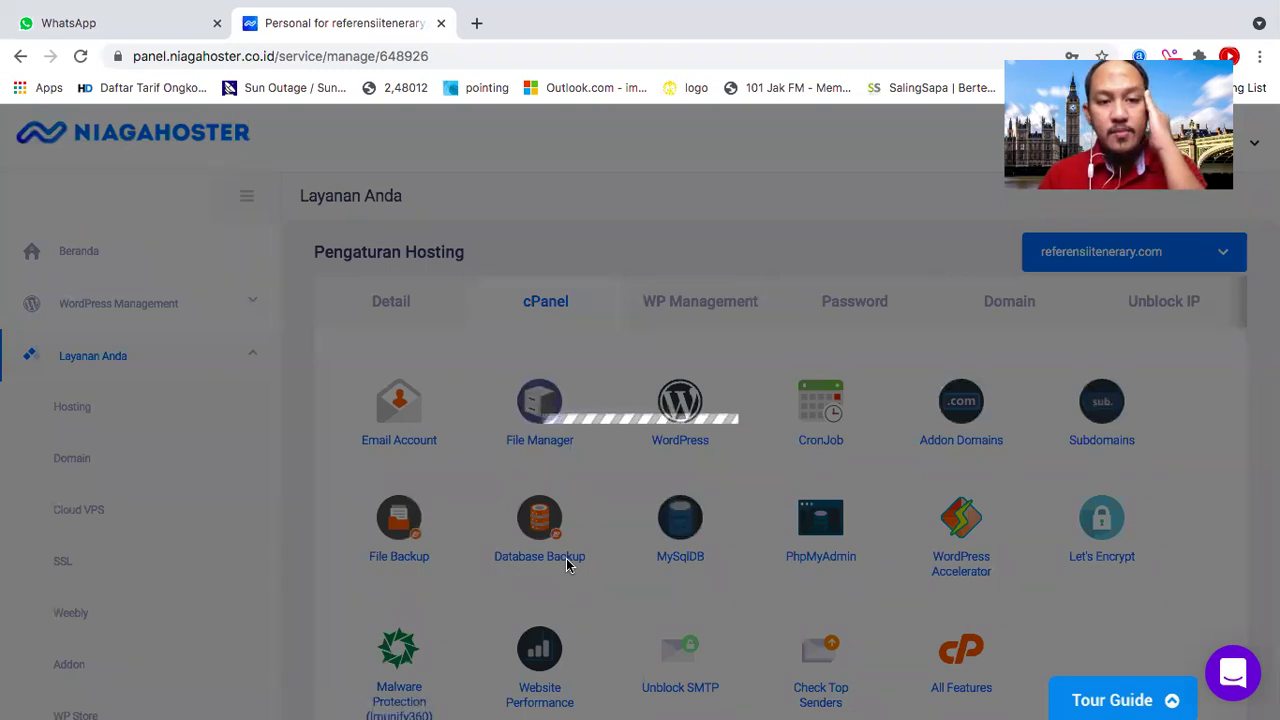
{"action": "scroll", "coordinate": [566, 558], "scroll_direction": "down", "scroll_amount": 1}
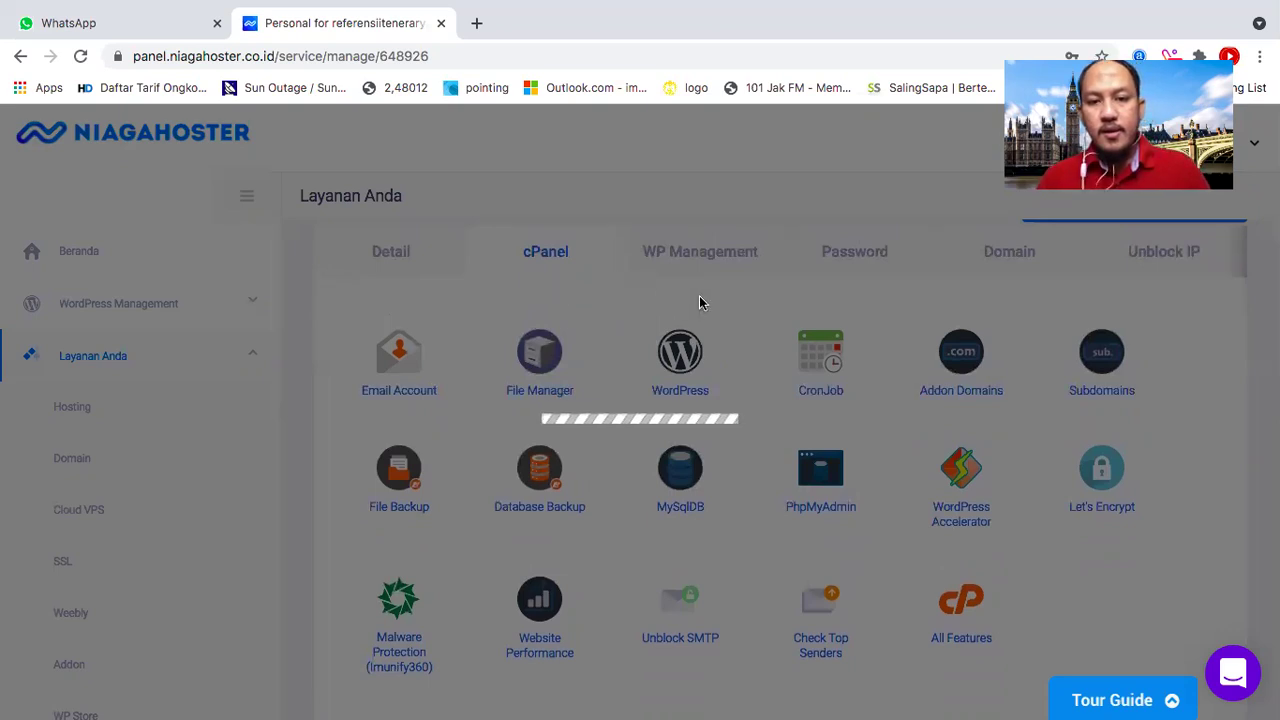
{"action": "scroll", "coordinate": [748, 262], "scroll_direction": "up", "scroll_amount": 1}
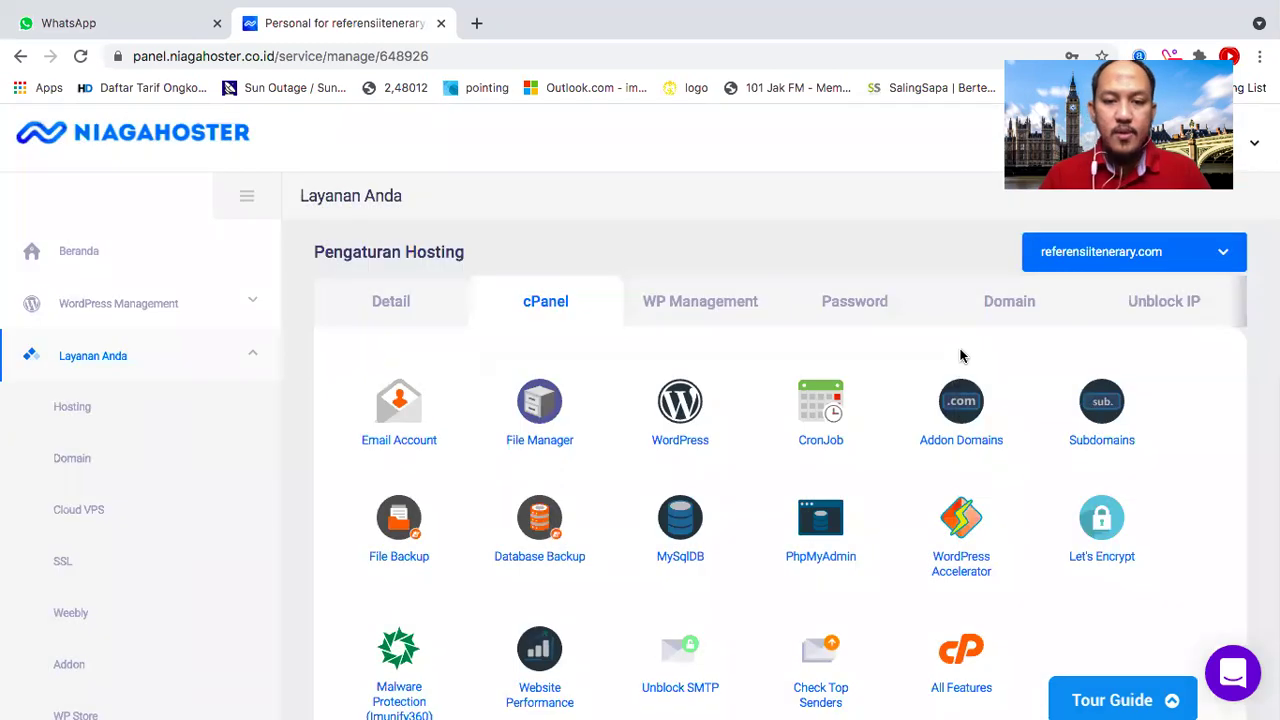
{"action": "scroll", "coordinate": [955, 360], "scroll_direction": "down", "scroll_amount": 1}
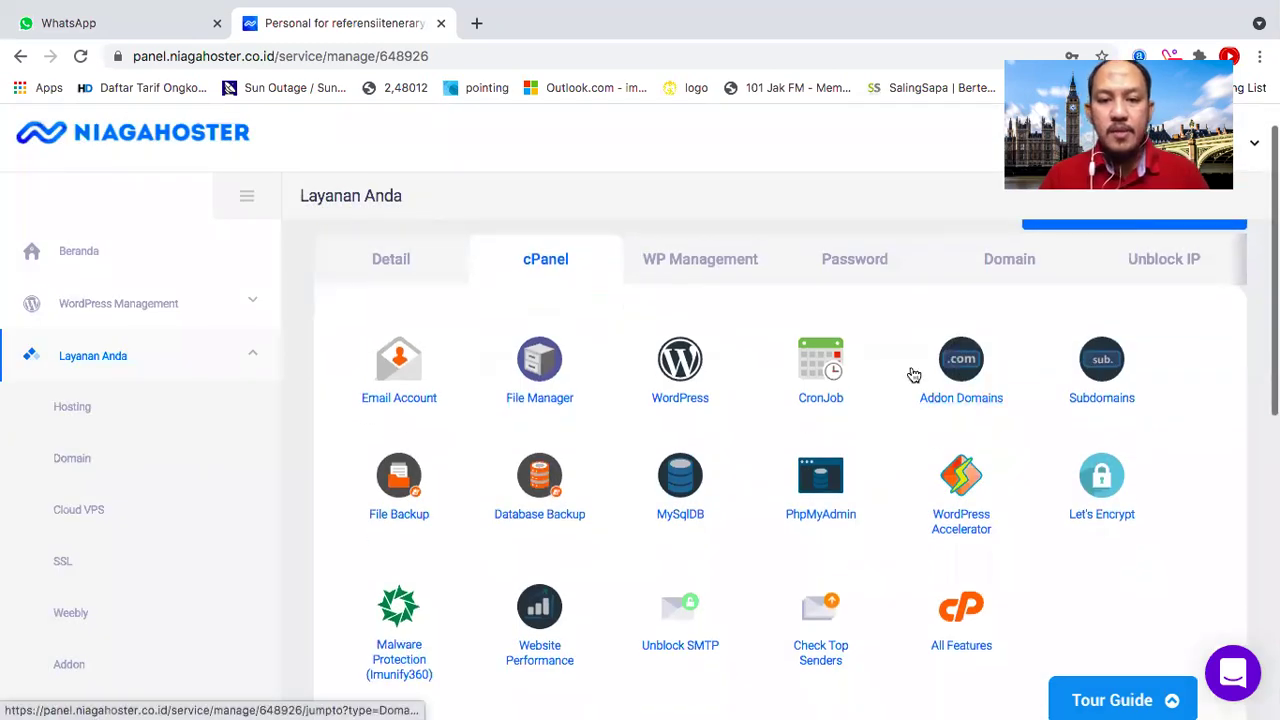
Open the WP Management section of the hosting and view its WordPress installations.
{"action": "left_click", "coordinate": [697, 358]}
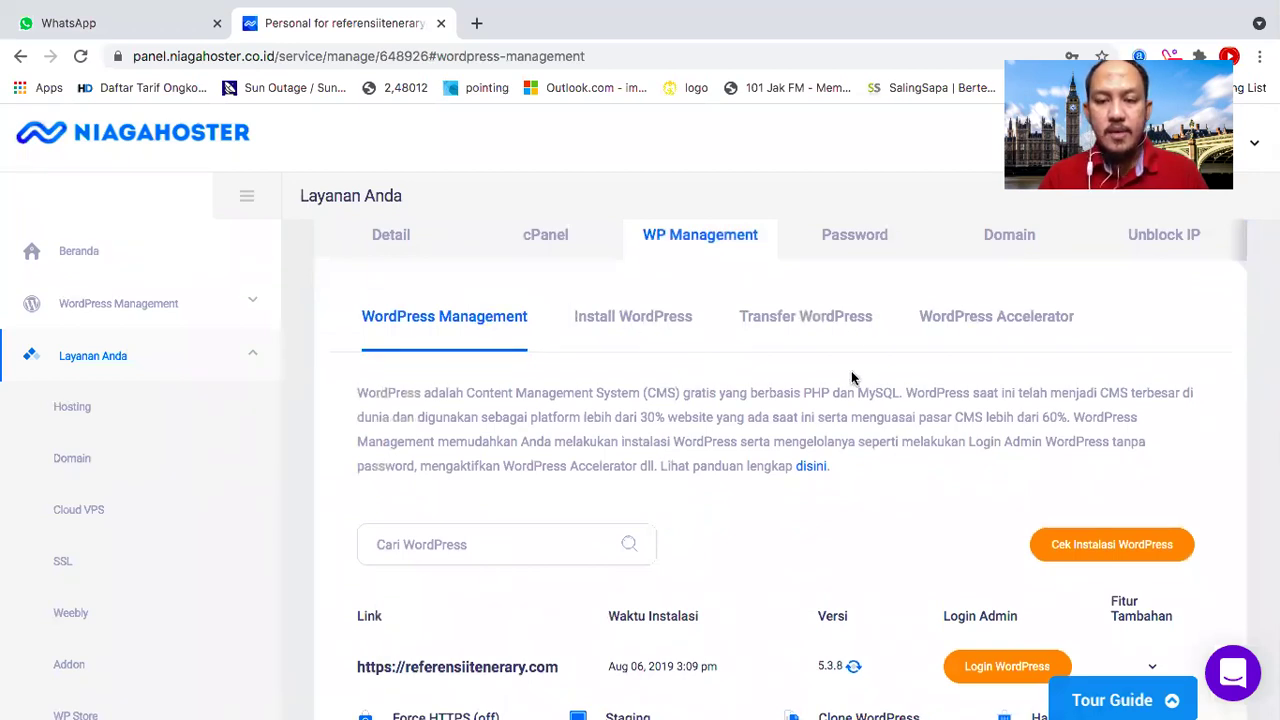
{"action": "scroll", "coordinate": [838, 374], "scroll_direction": "down", "scroll_amount": 1}
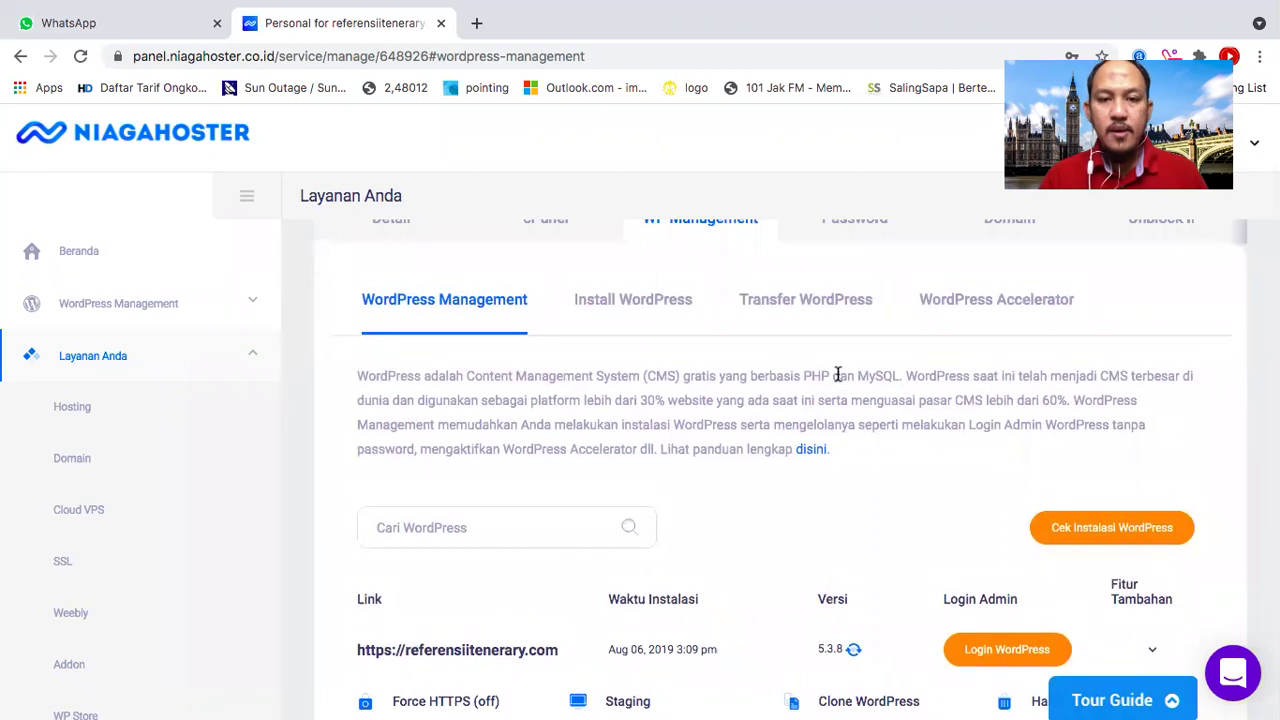
{"action": "scroll", "coordinate": [838, 374], "scroll_direction": "down", "scroll_amount": 1}
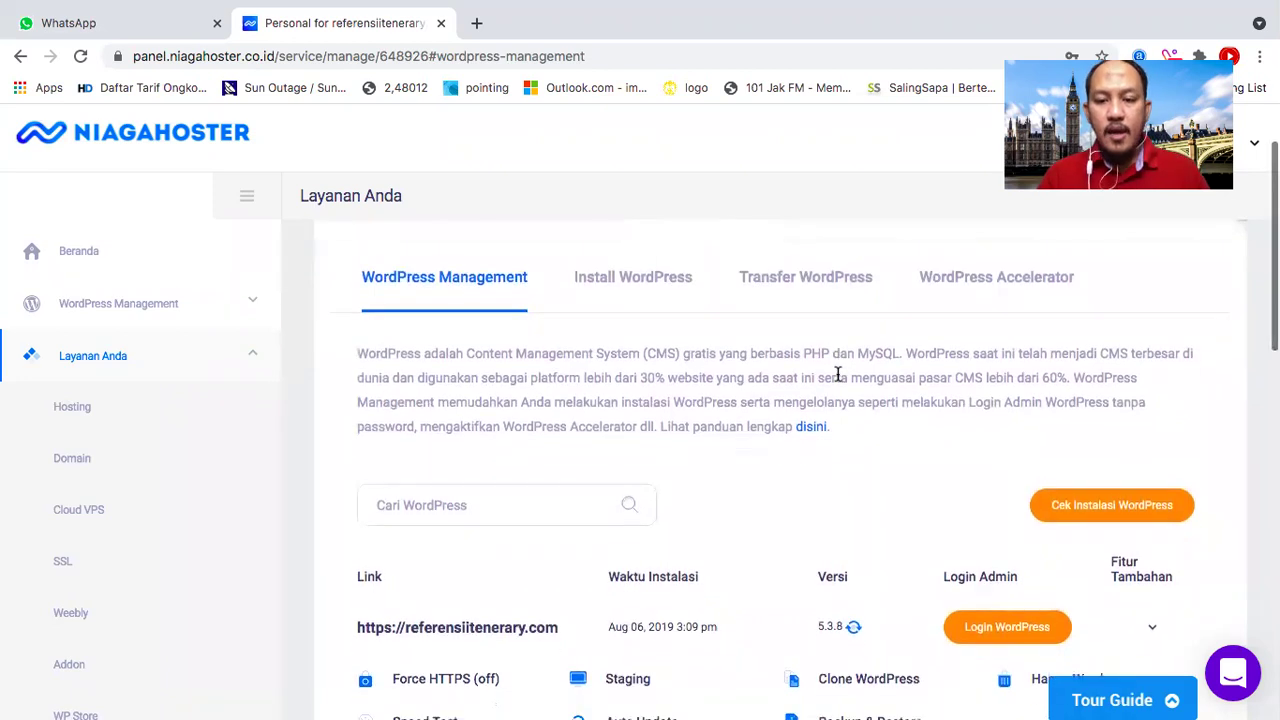
Open the Install WordPress form for referensiitenerary.com and review its fields and options.
{"action": "left_click", "coordinate": [664, 286]}
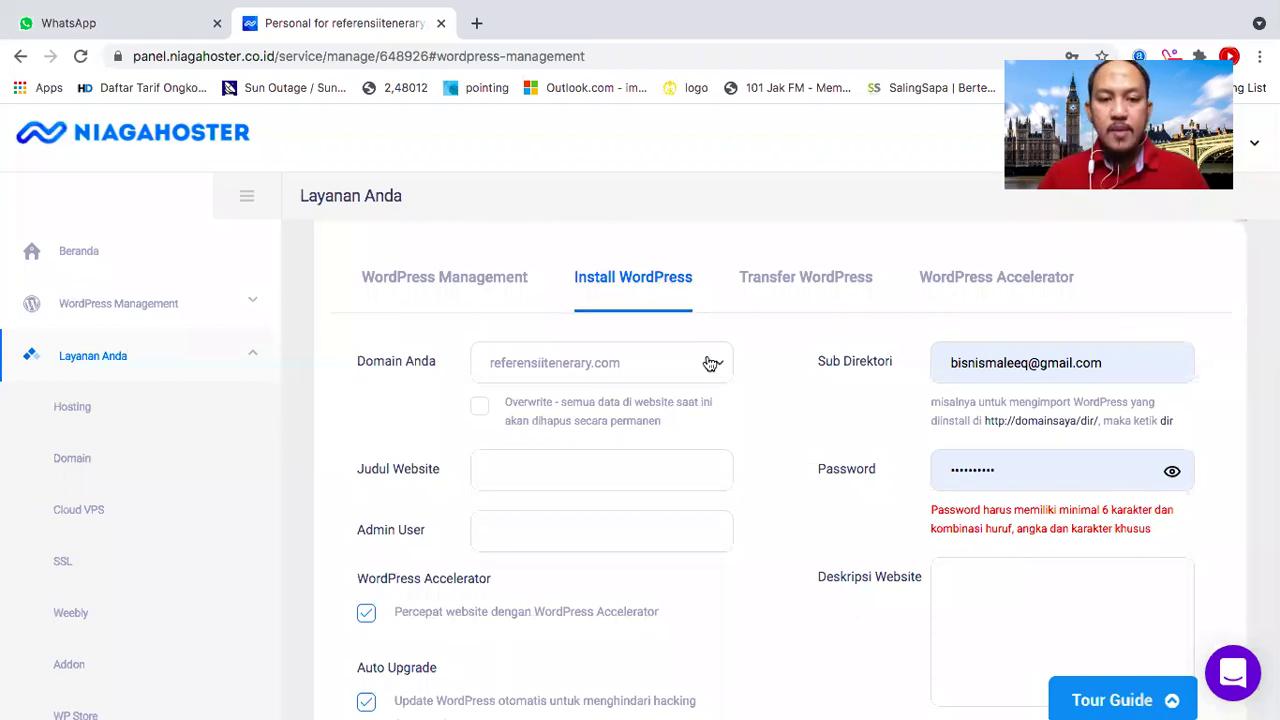
{"action": "scroll", "coordinate": [710, 362], "scroll_direction": "down", "scroll_amount": 1}
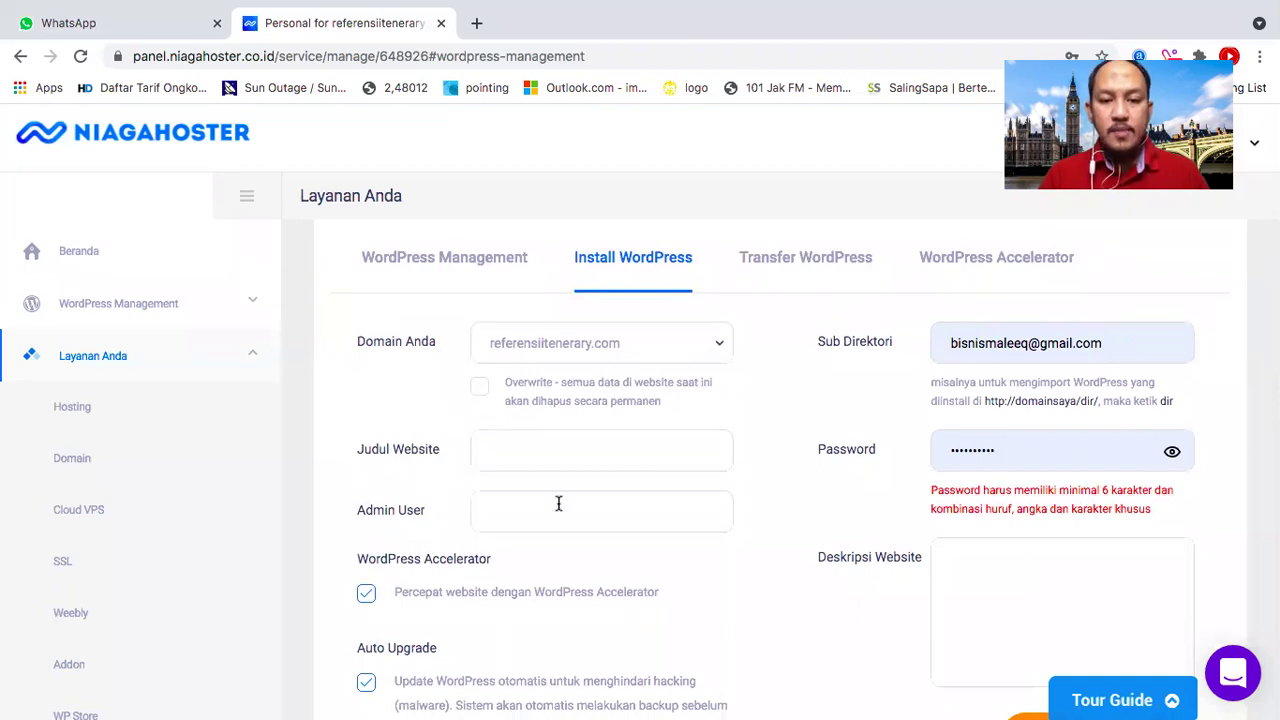
{"action": "scroll", "coordinate": [605, 503], "scroll_direction": "down", "scroll_amount": 3}
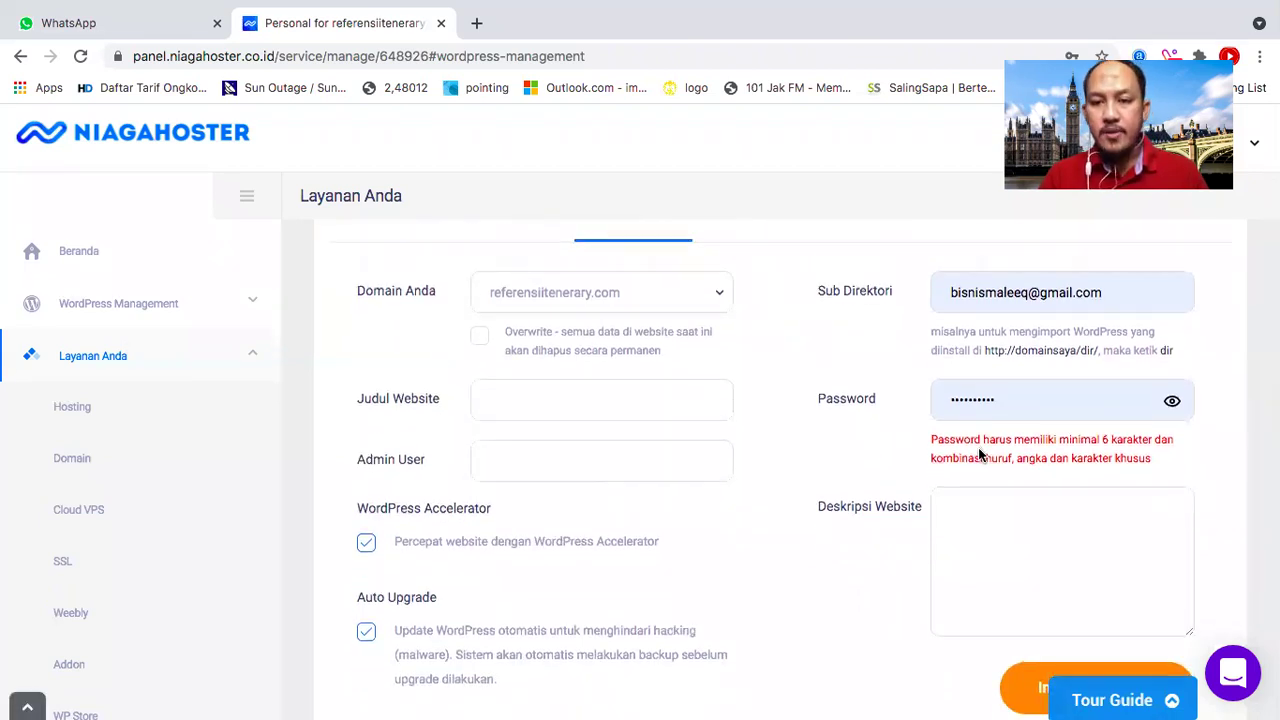
Clear the autofilled e-mail address from the Sub Direktori field.
{"action": "scroll", "coordinate": [978, 450], "scroll_direction": "up", "scroll_amount": 8}
{"action": "left_click", "coordinate": [1096, 468]}
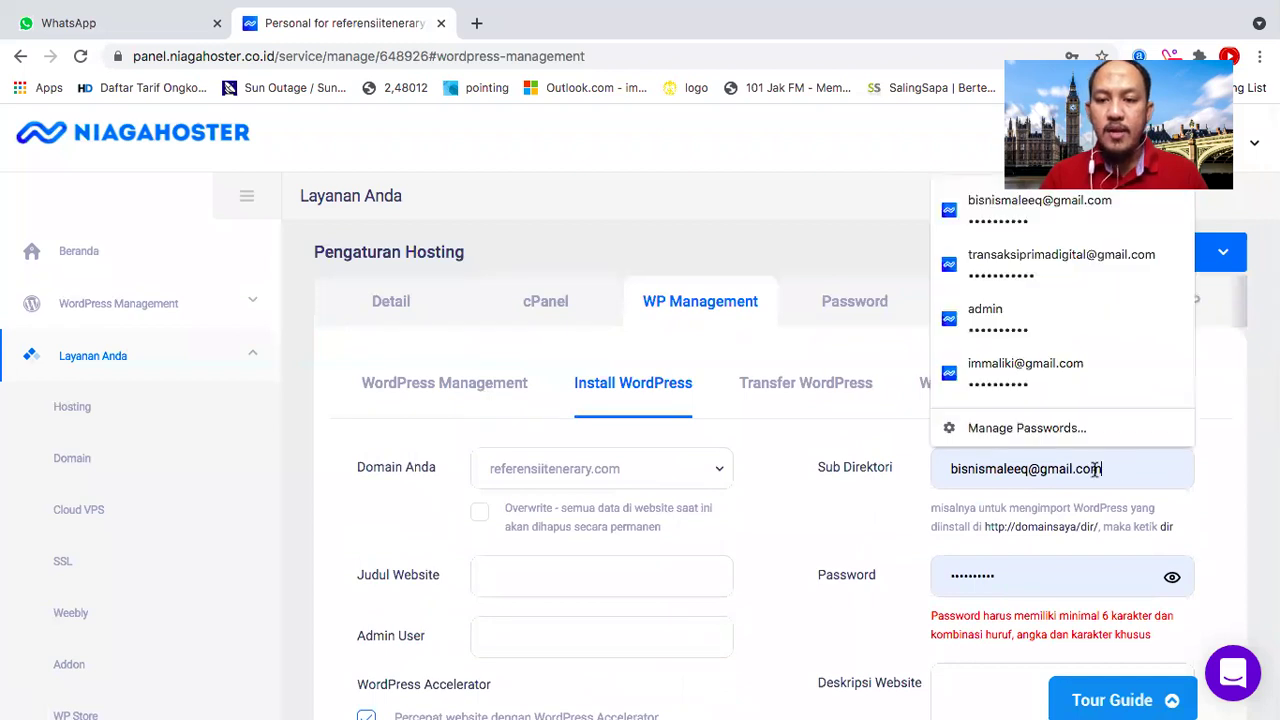
{"action": "left_click", "coordinate": [827, 494]}
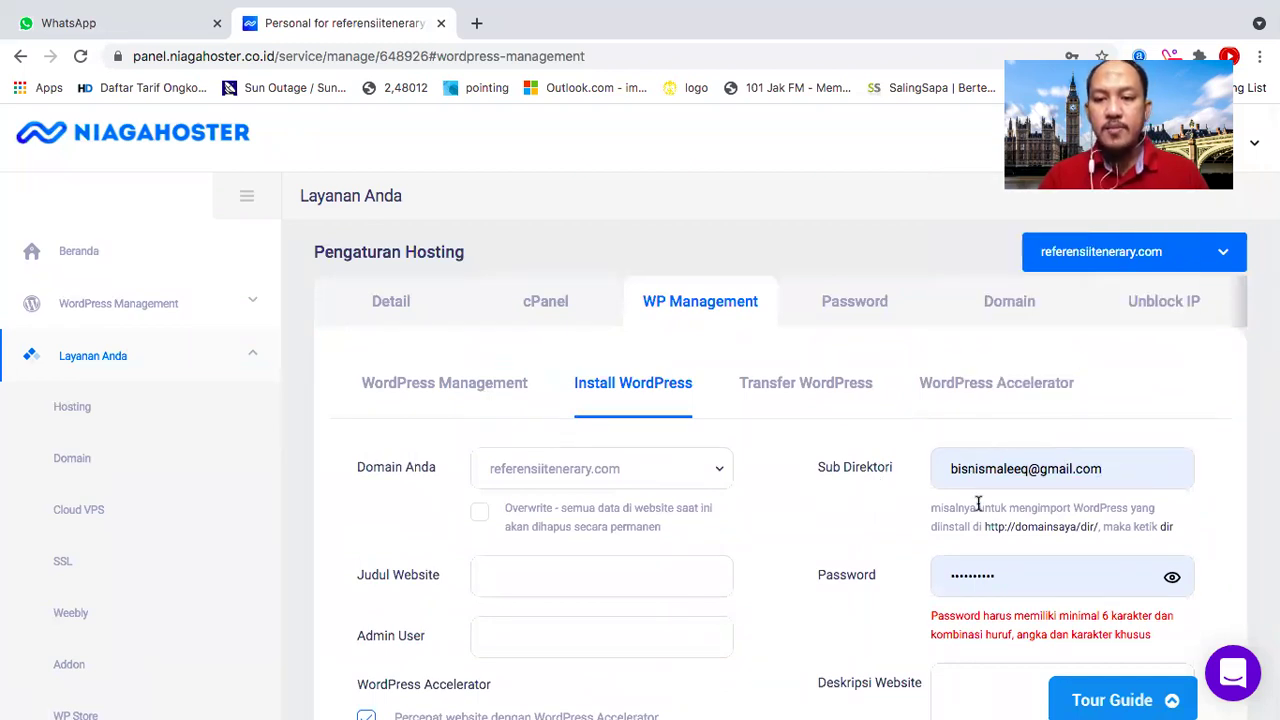
{"action": "left_click_drag", "start_coordinate": [1096, 474], "coordinate": [903, 474]}
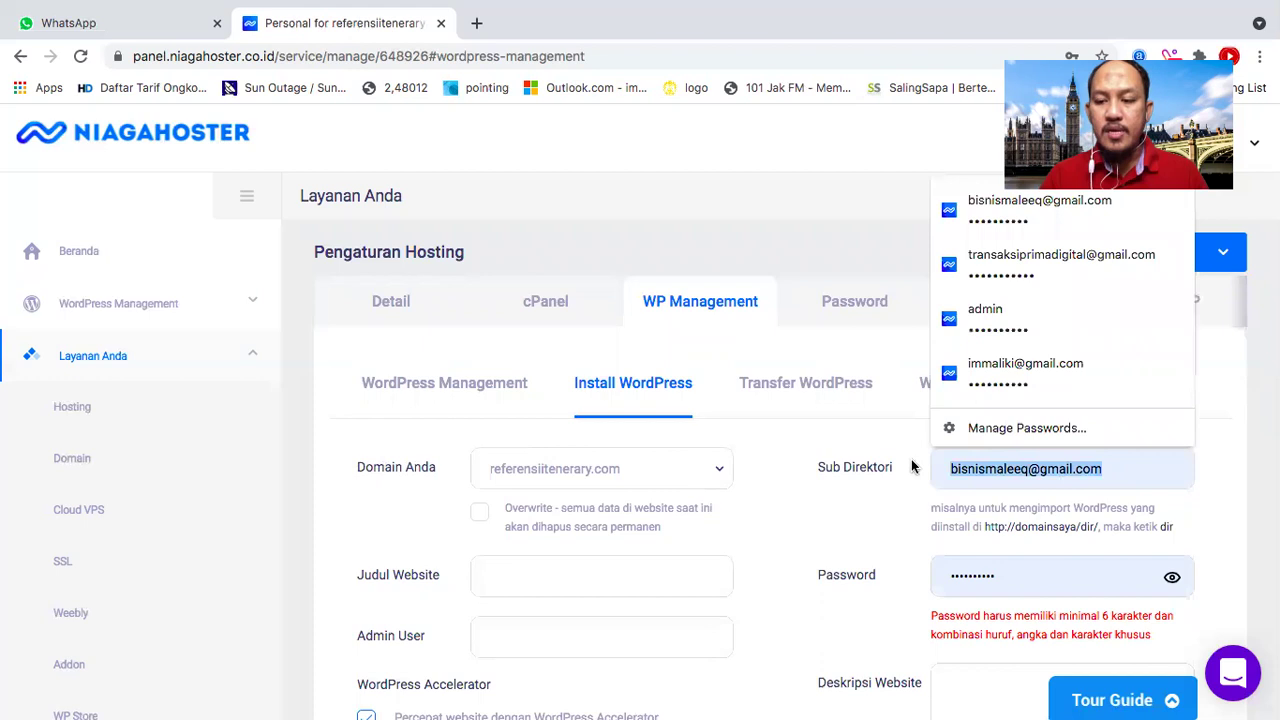
{"action": "key", "text": "BackSpace"}
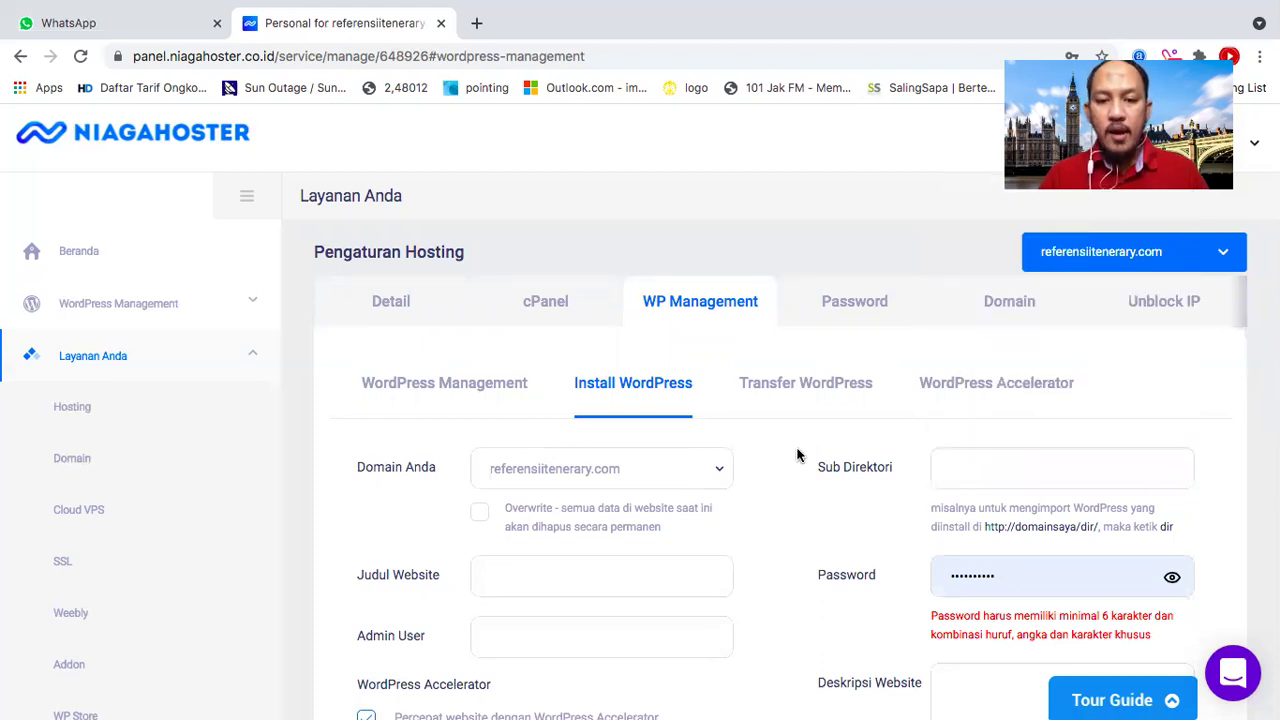
Set the Sub Direktori of the WordPress installation to admin.
{"action": "scroll", "coordinate": [797, 452], "scroll_direction": "down", "scroll_amount": 2}
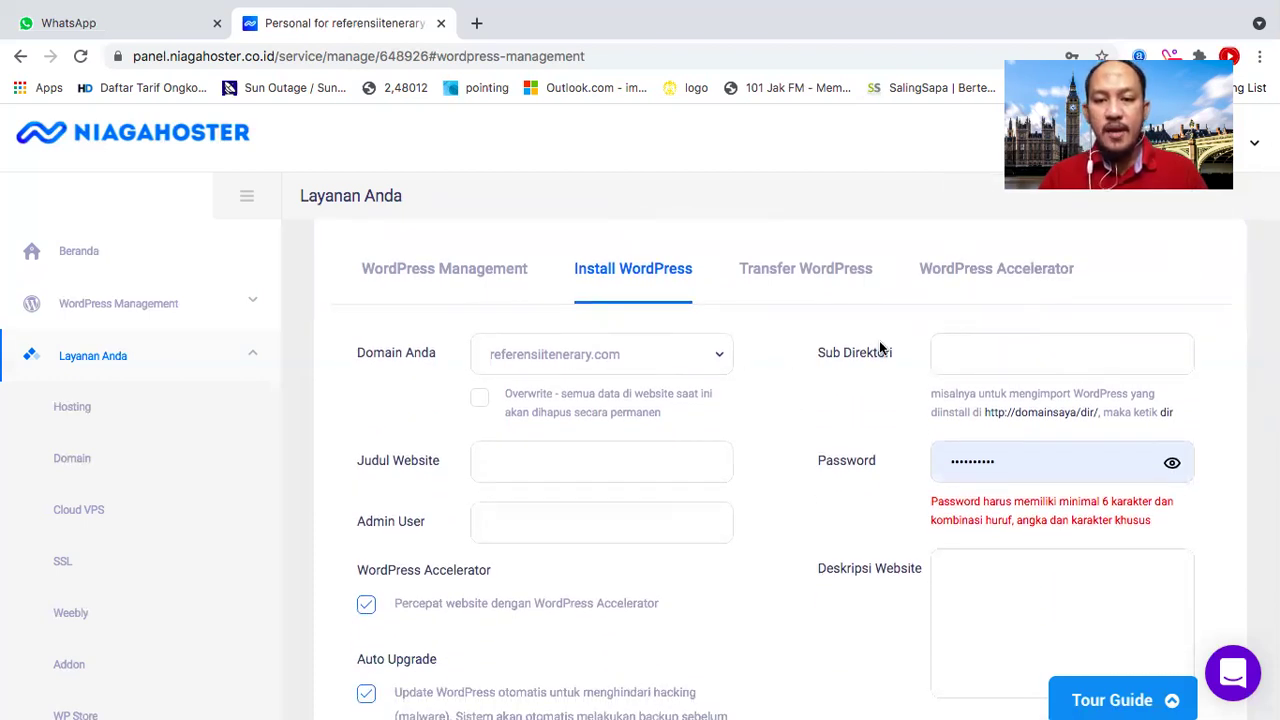
{"action": "left_click", "coordinate": [948, 361]}
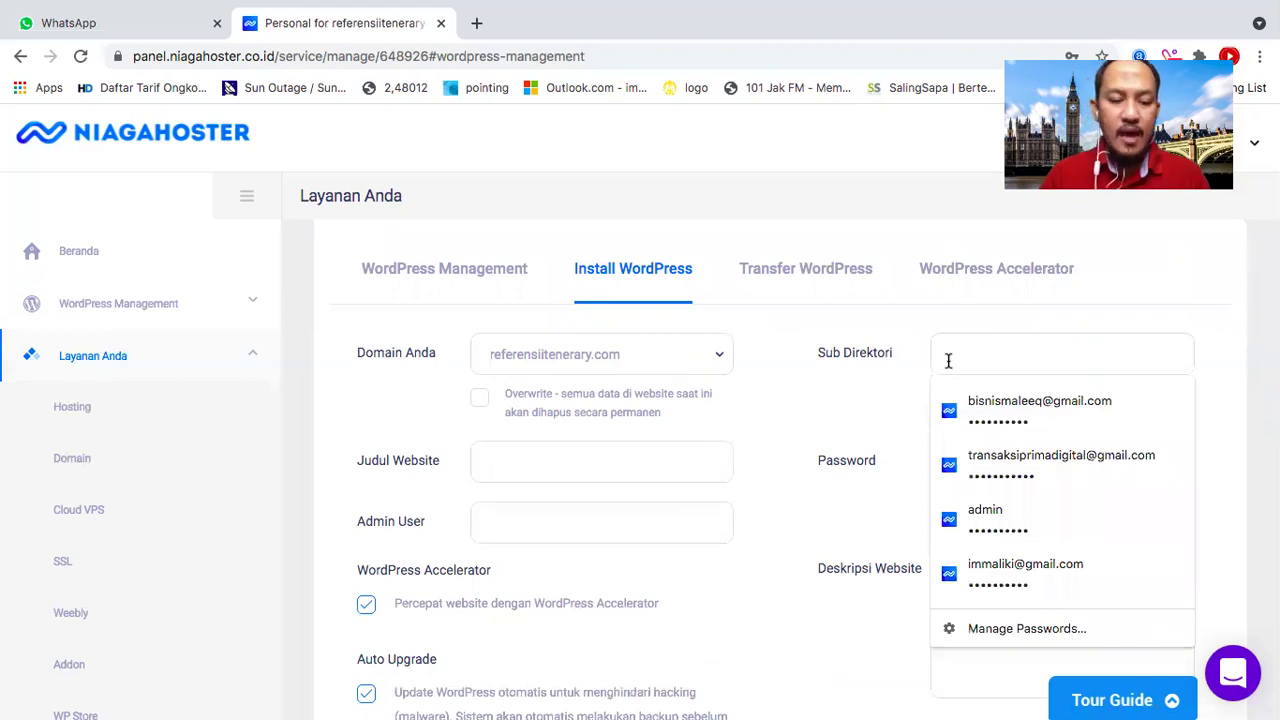
{"action": "type", "text": "admin"}
{"action": "left_click", "coordinate": [826, 395]}
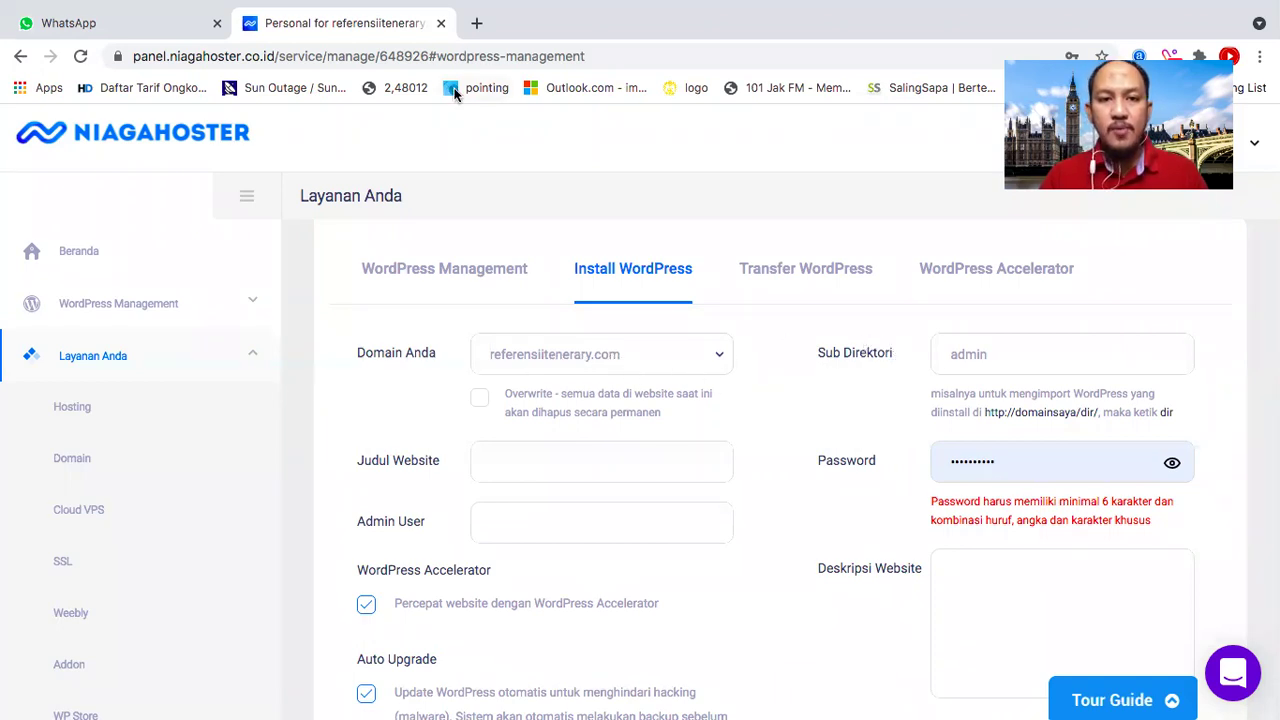
Open the referensiitenerary.com website in a new browser tab.
{"action": "left_click", "coordinate": [476, 23]}
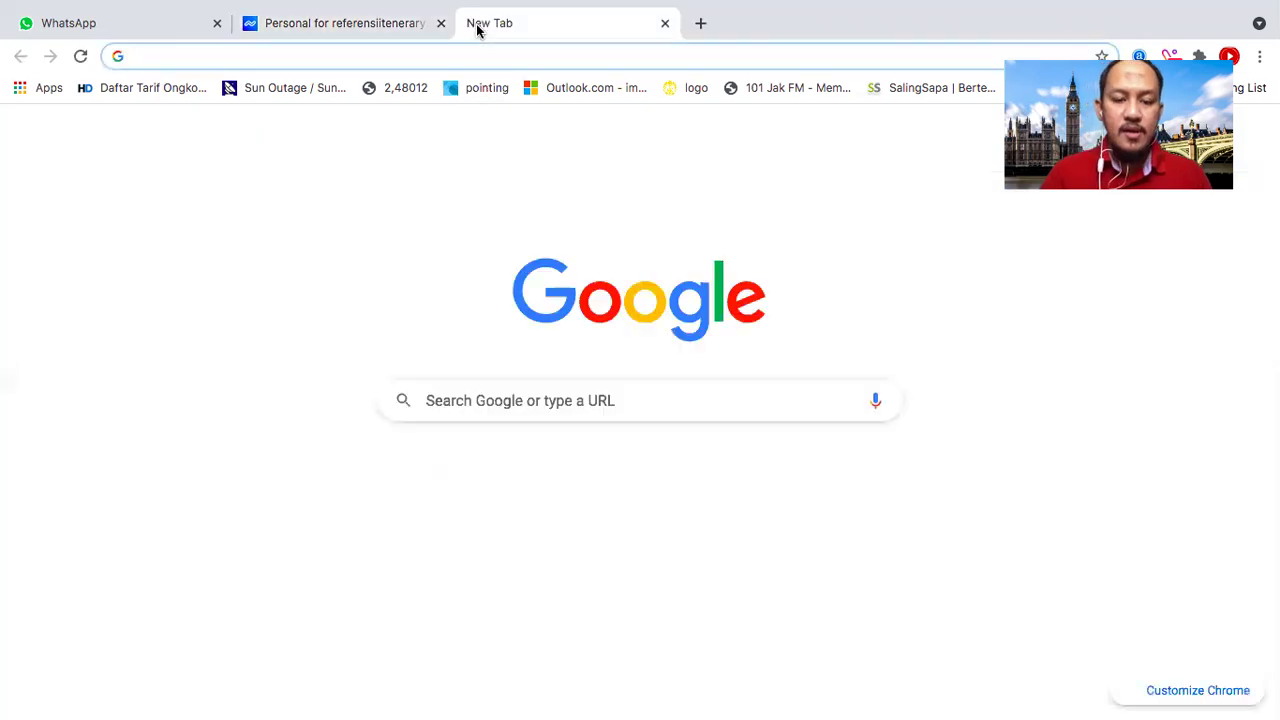
{"action": "type", "text": "re"}
{"action": "key", "text": "Down"}
{"action": "key", "text": "Down"}
{"action": "key", "text": "Down"}
{"action": "key", "text": "Down"}
{"action": "key", "text": "Return"}
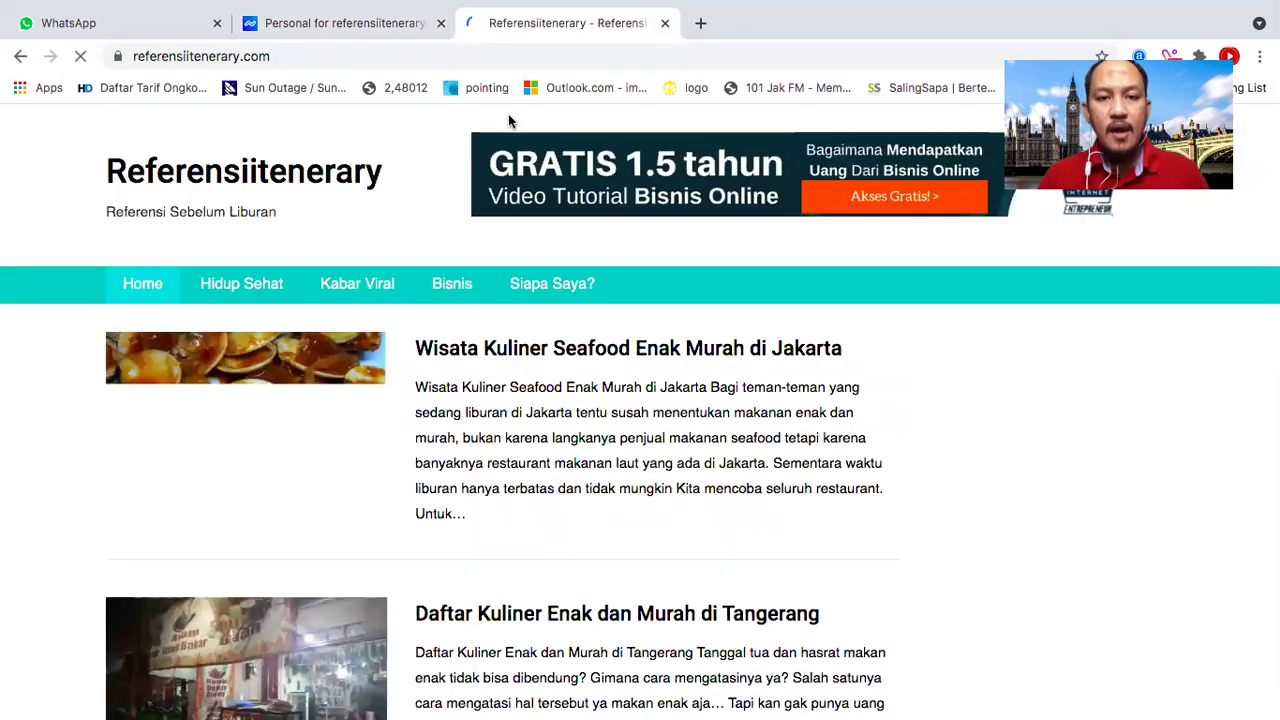
Load the /admin subdirectory of referensiitenerary.com and look through the page down to its footer.
{"action": "left_click", "coordinate": [322, 54]}
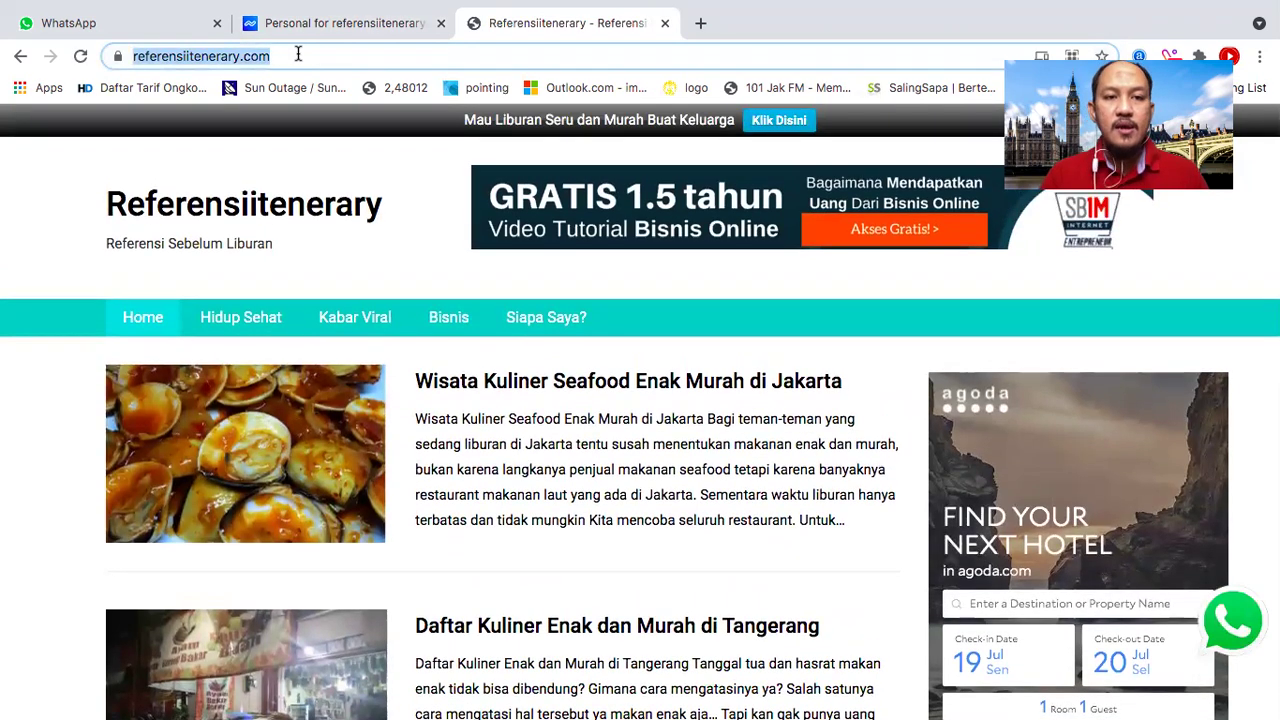
{"action": "key", "text": "Right"}
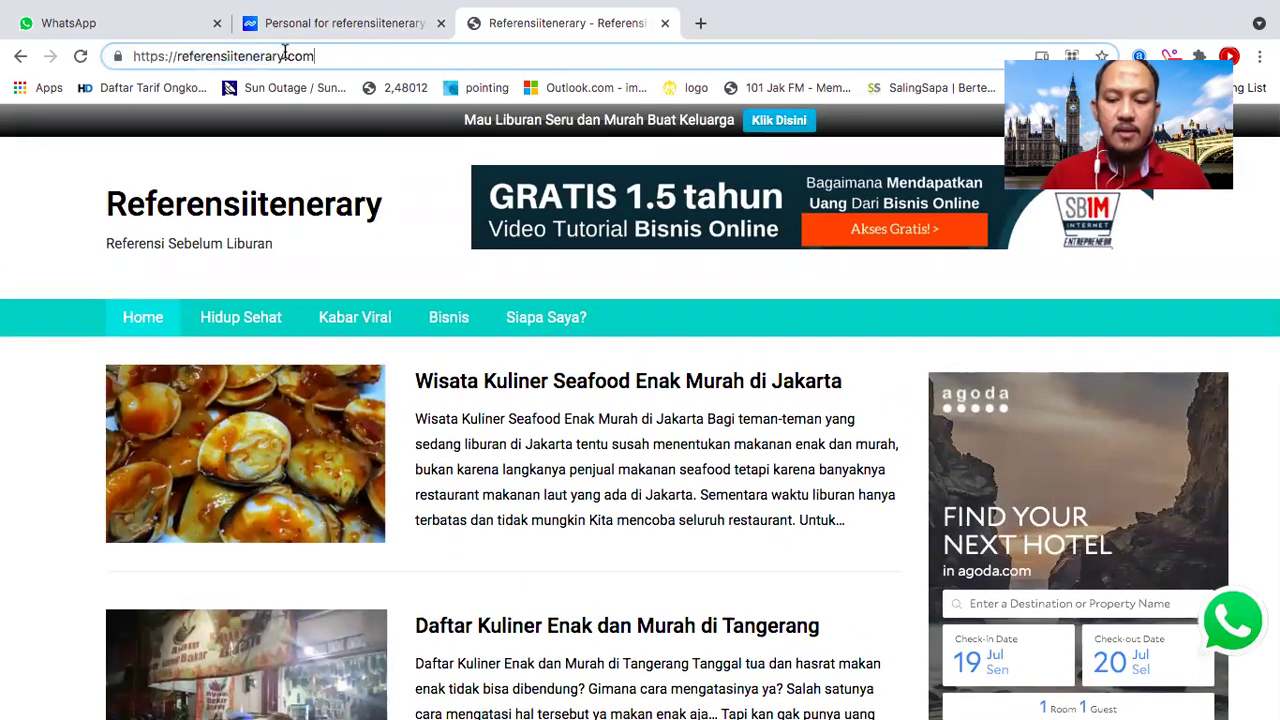
{"action": "type", "text": "/admin"}
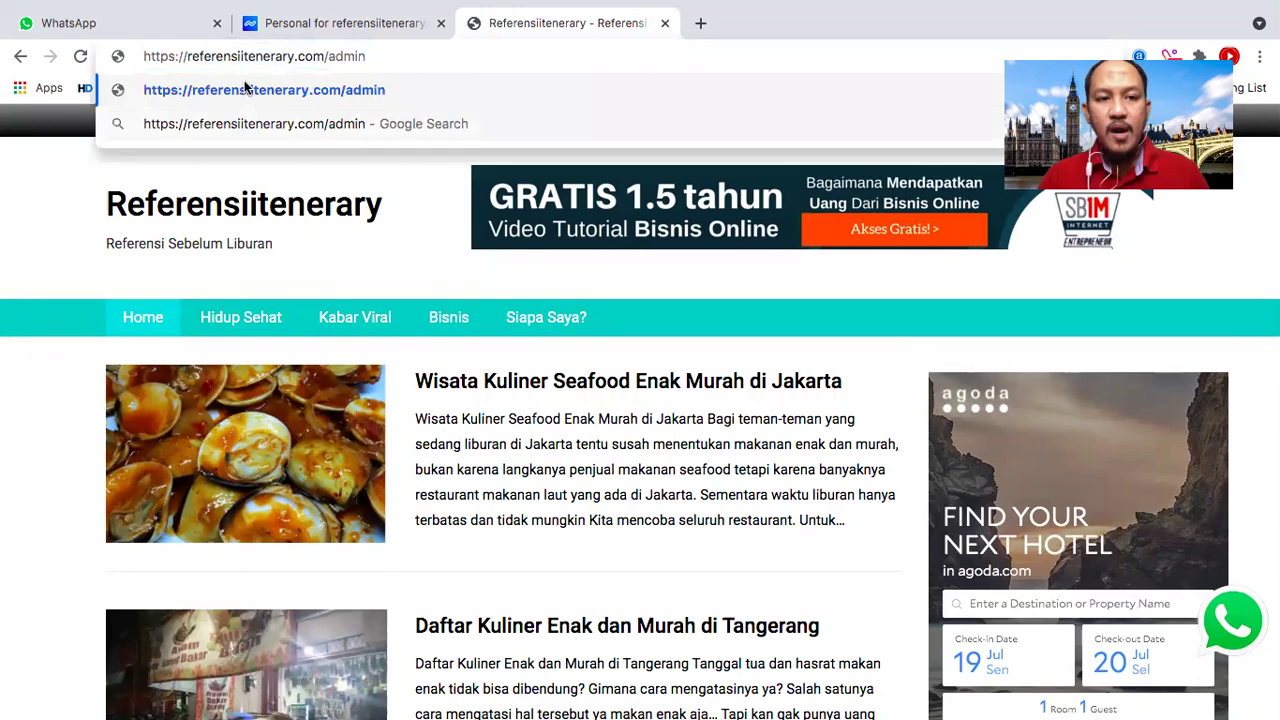
{"action": "key", "text": "Return"}
{"action": "scroll", "coordinate": [127, 503], "scroll_direction": "down", "scroll_amount": 3}
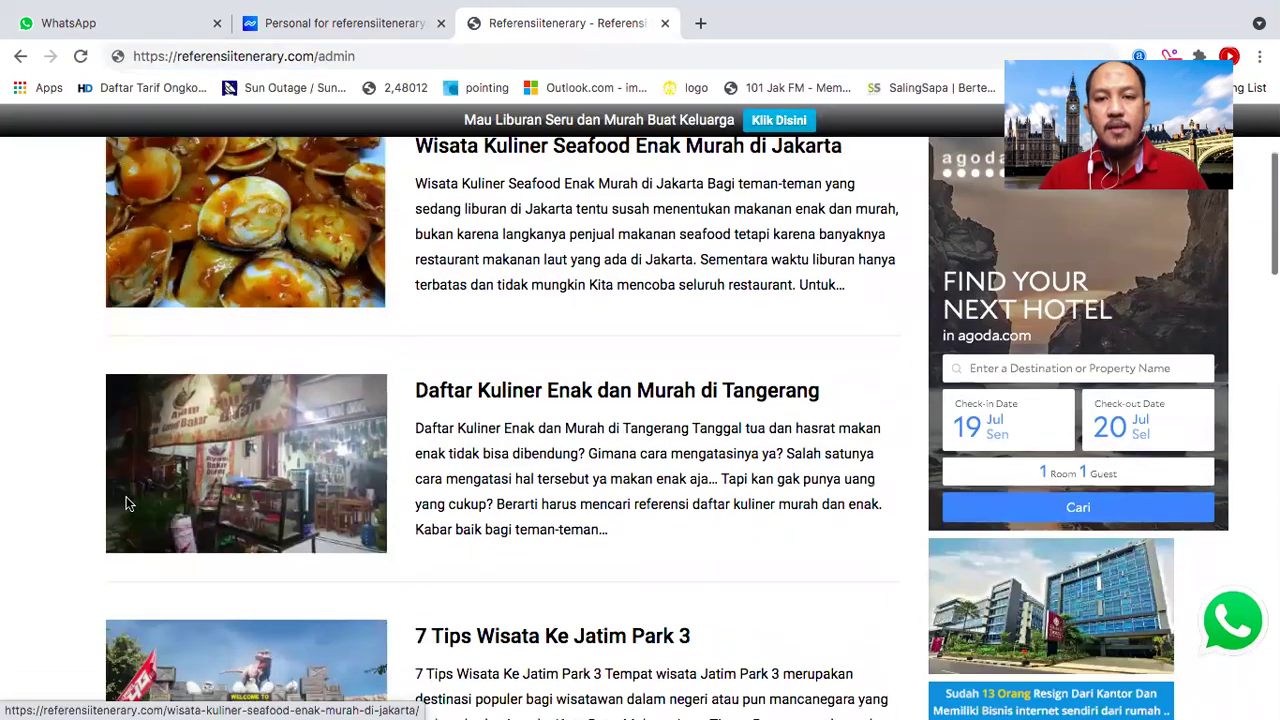
{"action": "scroll", "coordinate": [127, 503], "scroll_direction": "down", "scroll_amount": 15}
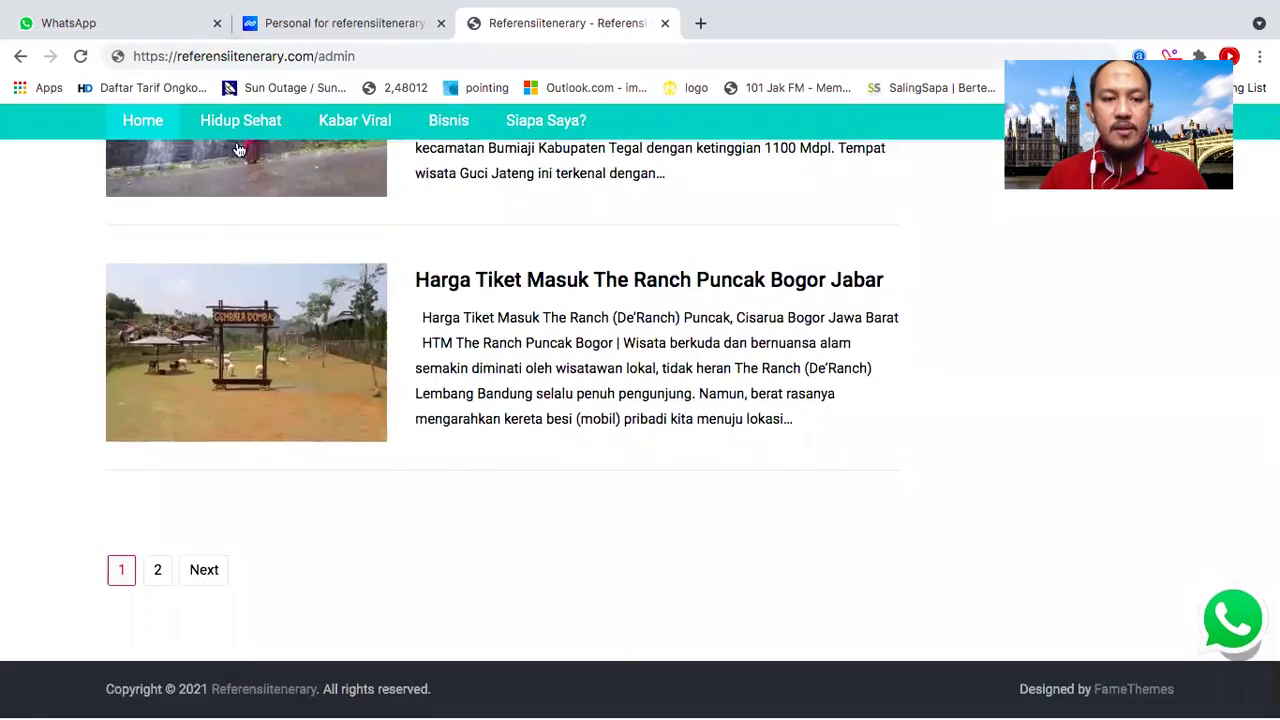
Return to the Niagahoster installation form and empty the Sub Direktori field again.
{"action": "left_click", "coordinate": [345, 28]}
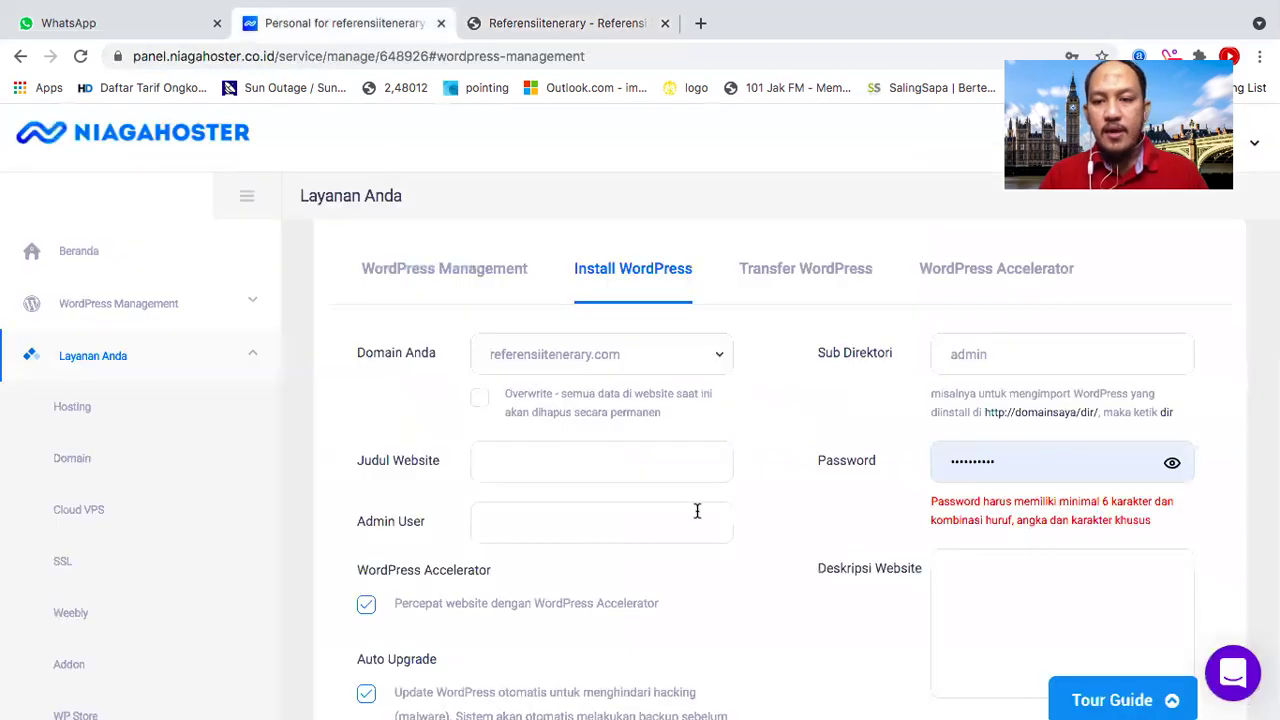
{"action": "left_click", "coordinate": [1061, 346]}
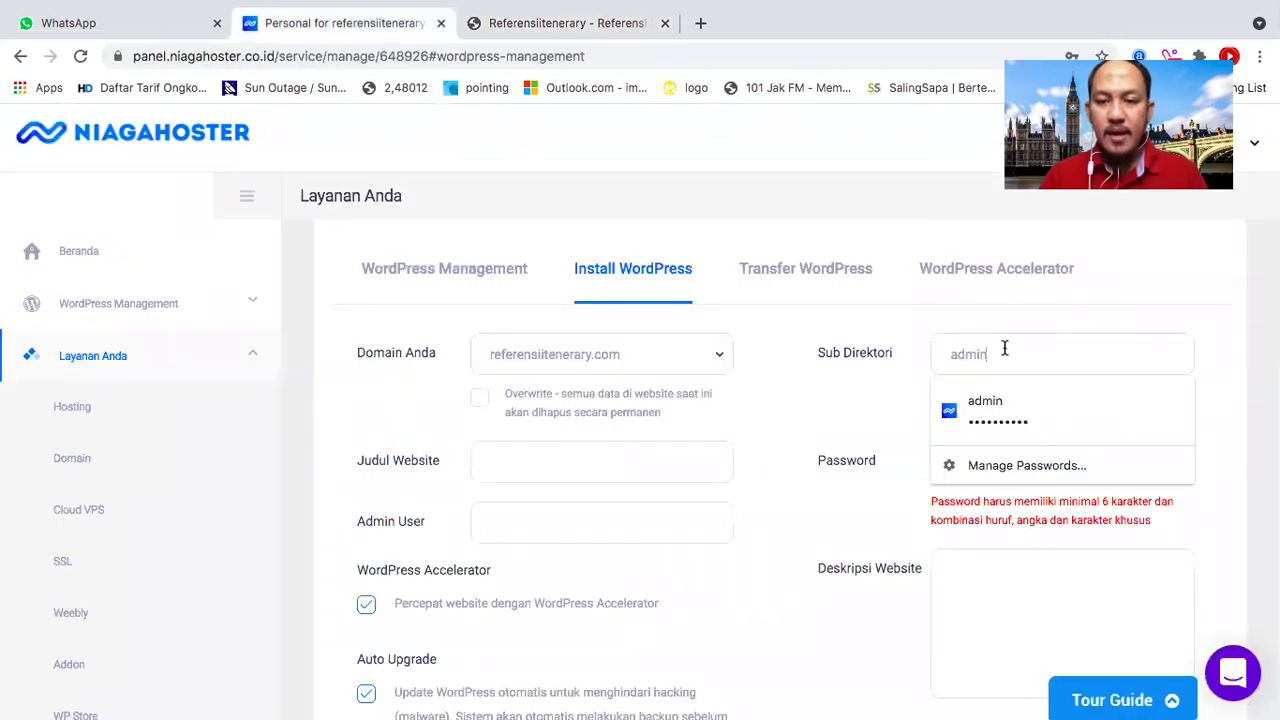
{"action": "left_click", "coordinate": [449, 157]}
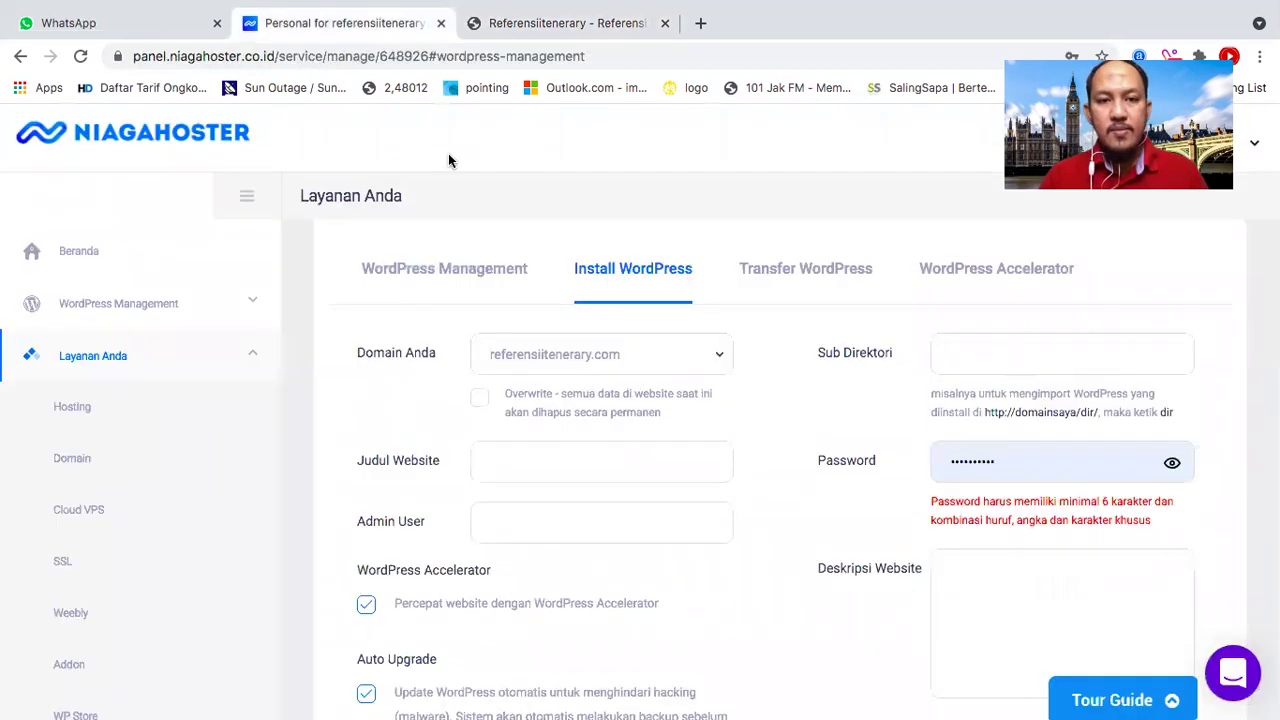
{"action": "left_click", "coordinate": [518, 36]}
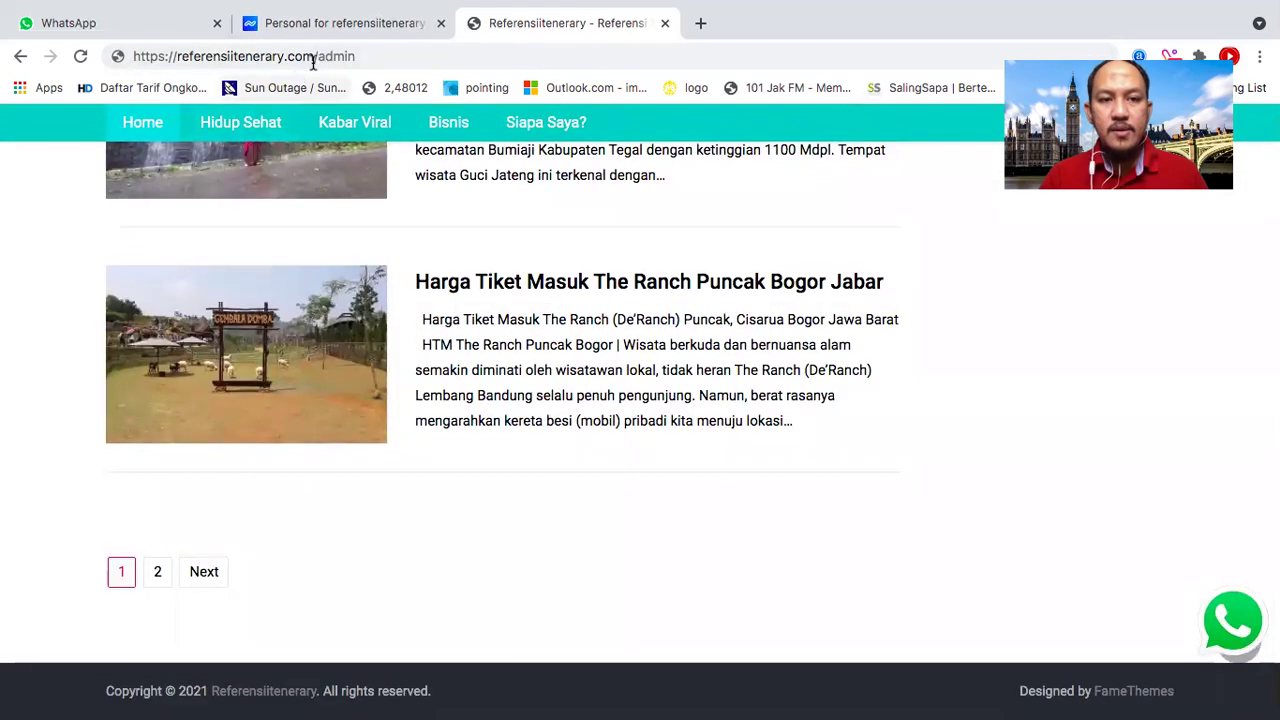
{"action": "left_click_drag", "start_coordinate": [317, 55], "coordinate": [565, 88]}
{"action": "key", "text": "BackSpace"}
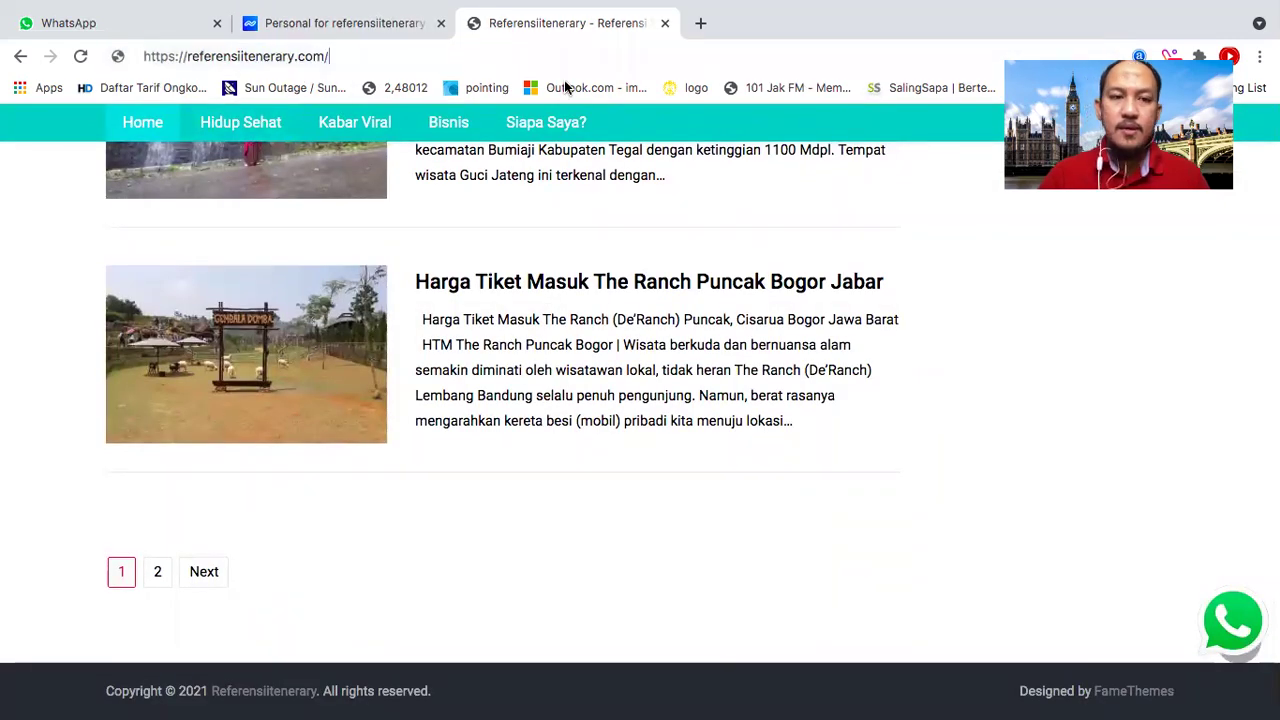
{"action": "key", "text": "BackSpace"}
{"action": "left_click", "coordinate": [5, 176]}
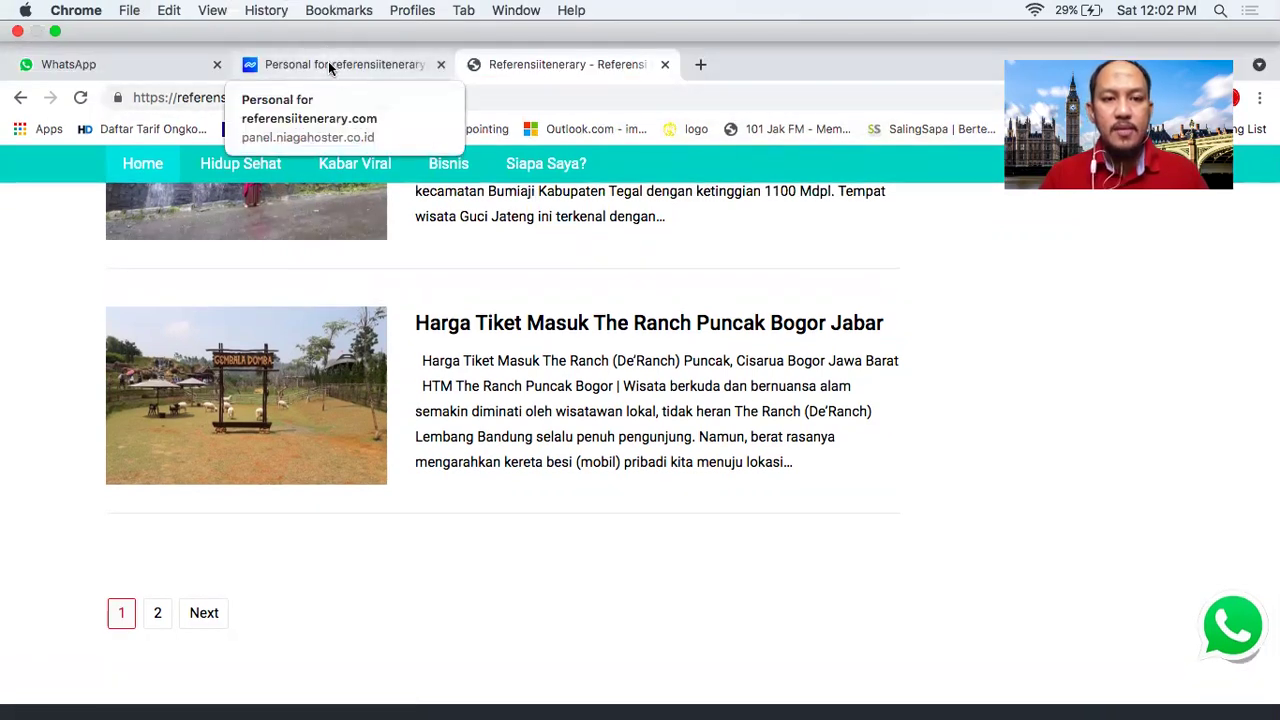
Go back to the Niagahoster tab and review the installation form down to the Install WordPress option.
{"action": "left_click", "coordinate": [330, 66]}
{"action": "scroll", "coordinate": [400, 406], "scroll_direction": "down", "scroll_amount": 1}
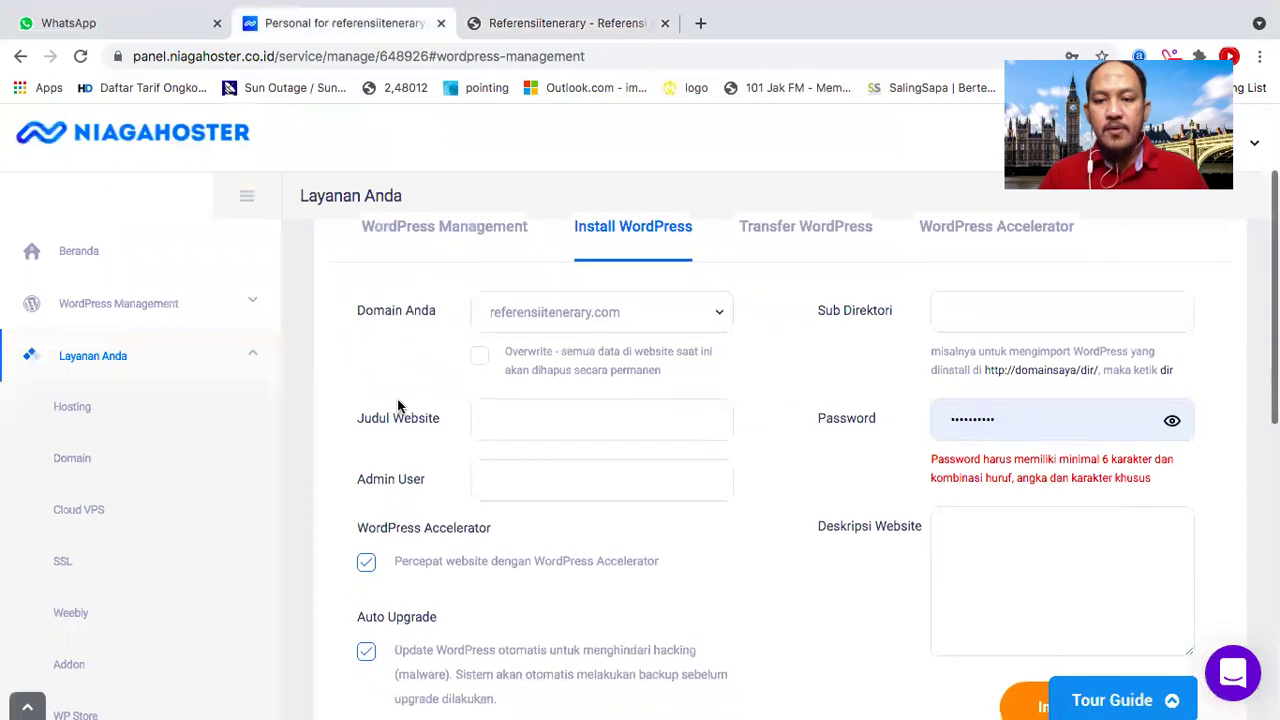
{"action": "scroll", "coordinate": [943, 470], "scroll_direction": "down", "scroll_amount": 3}
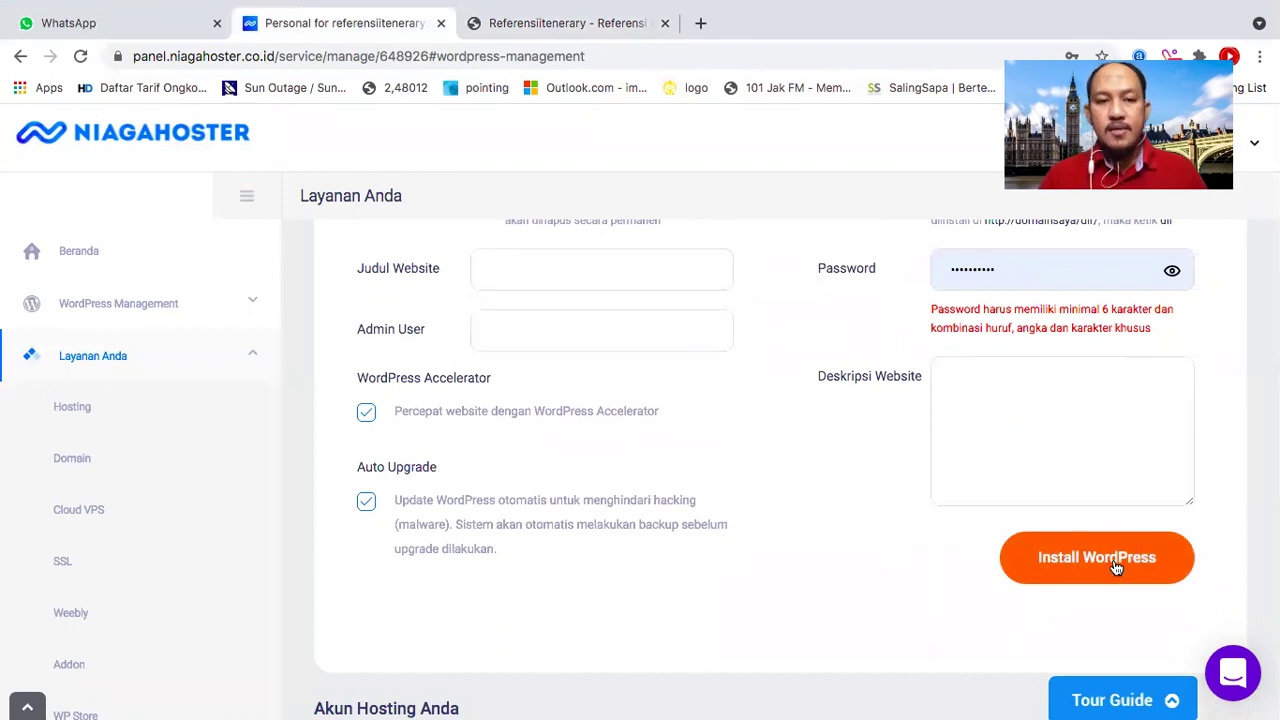
{"action": "scroll", "coordinate": [1115, 566], "scroll_direction": "up", "scroll_amount": 6}
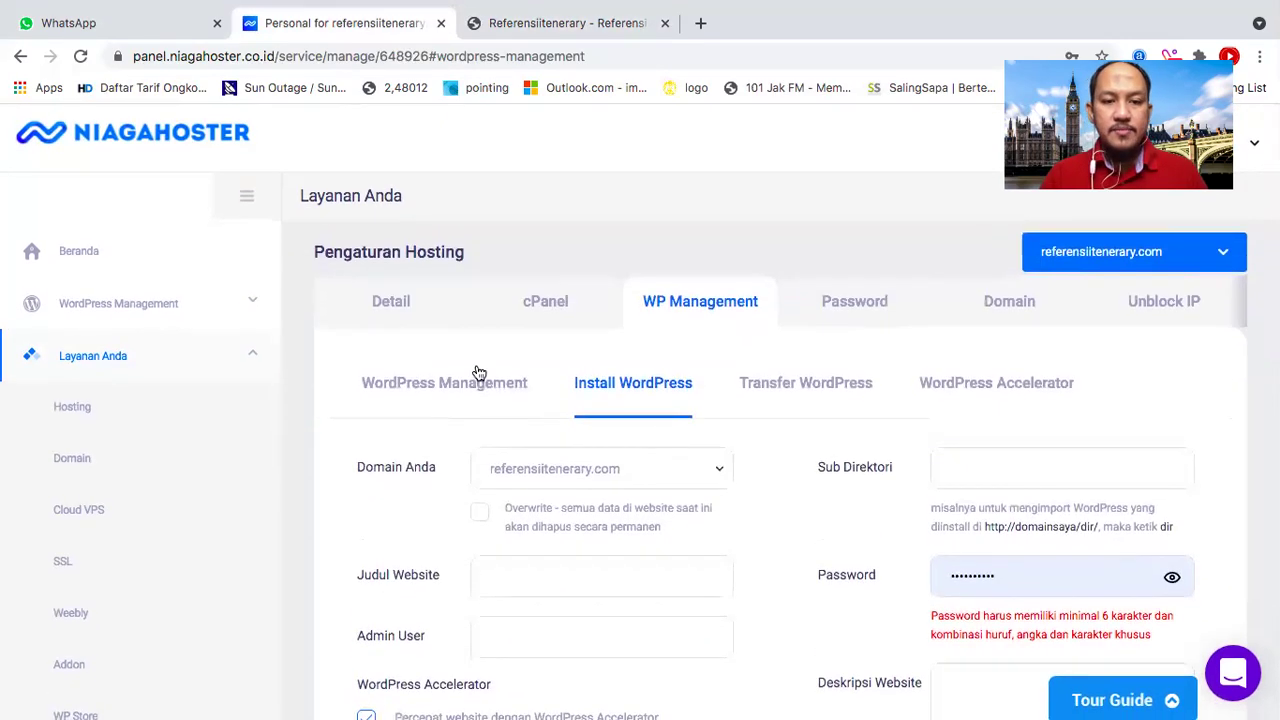
Go back two pages from the WordPress installation form and view the top of the referensiitenerary.com homepage.
{"action": "left_click", "coordinate": [20, 57]}
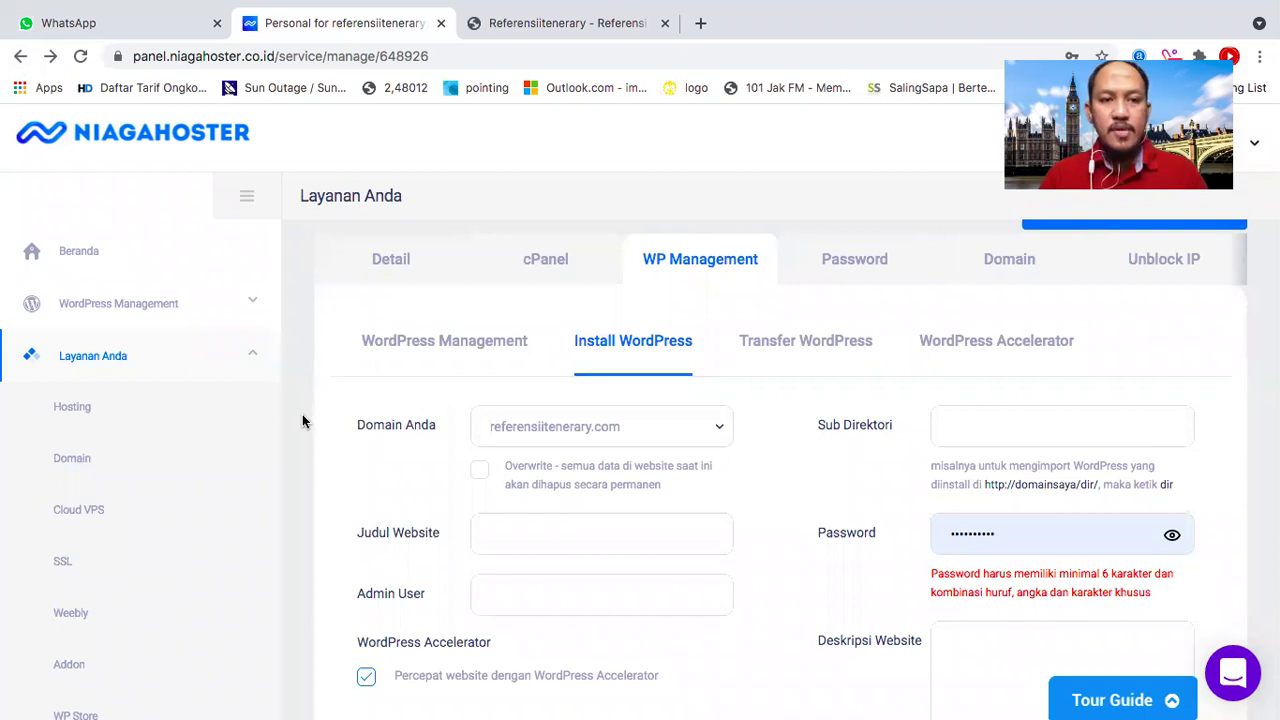
{"action": "left_click", "coordinate": [20, 56]}
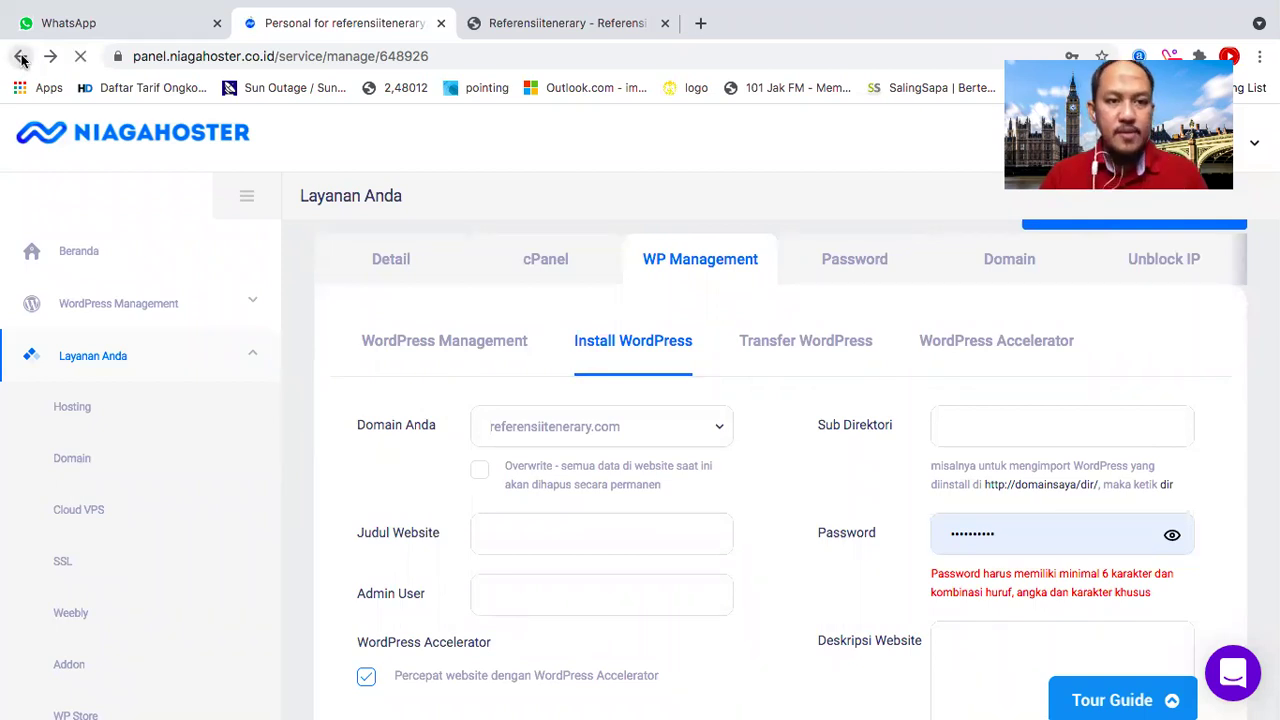
{"action": "left_click", "coordinate": [520, 28]}
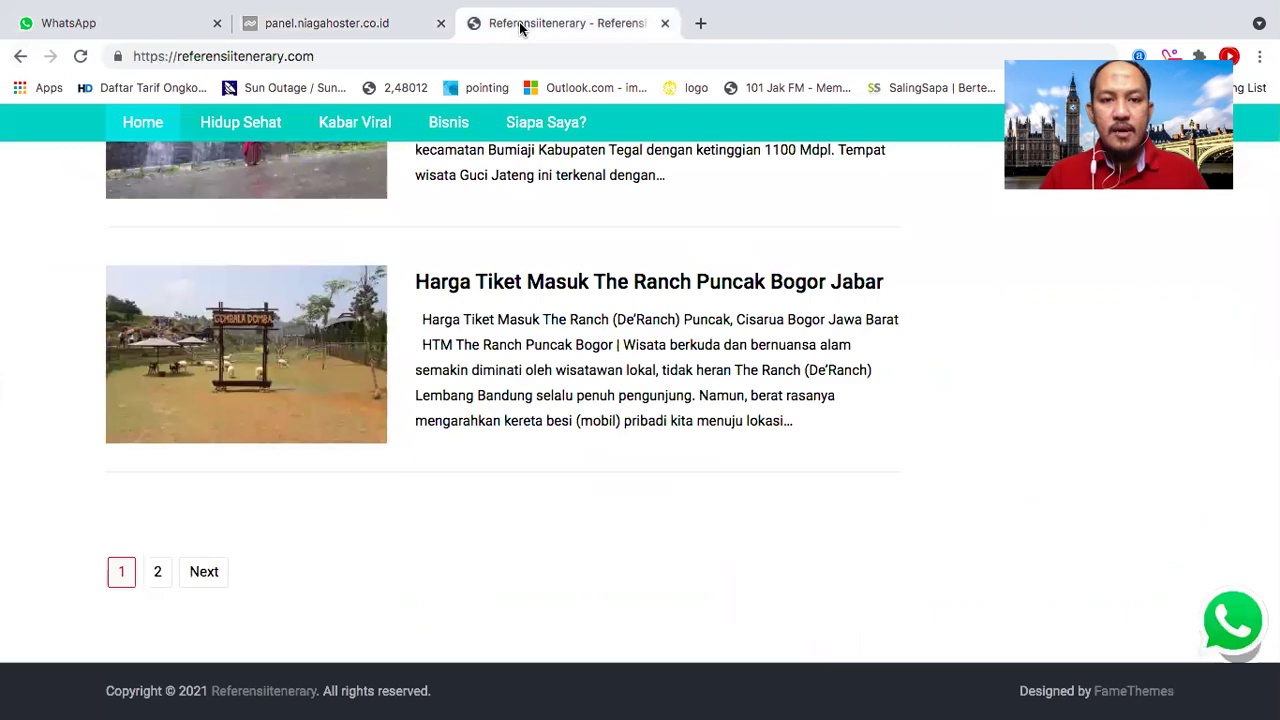
{"action": "scroll", "coordinate": [602, 468], "scroll_direction": "up", "scroll_amount": 20}
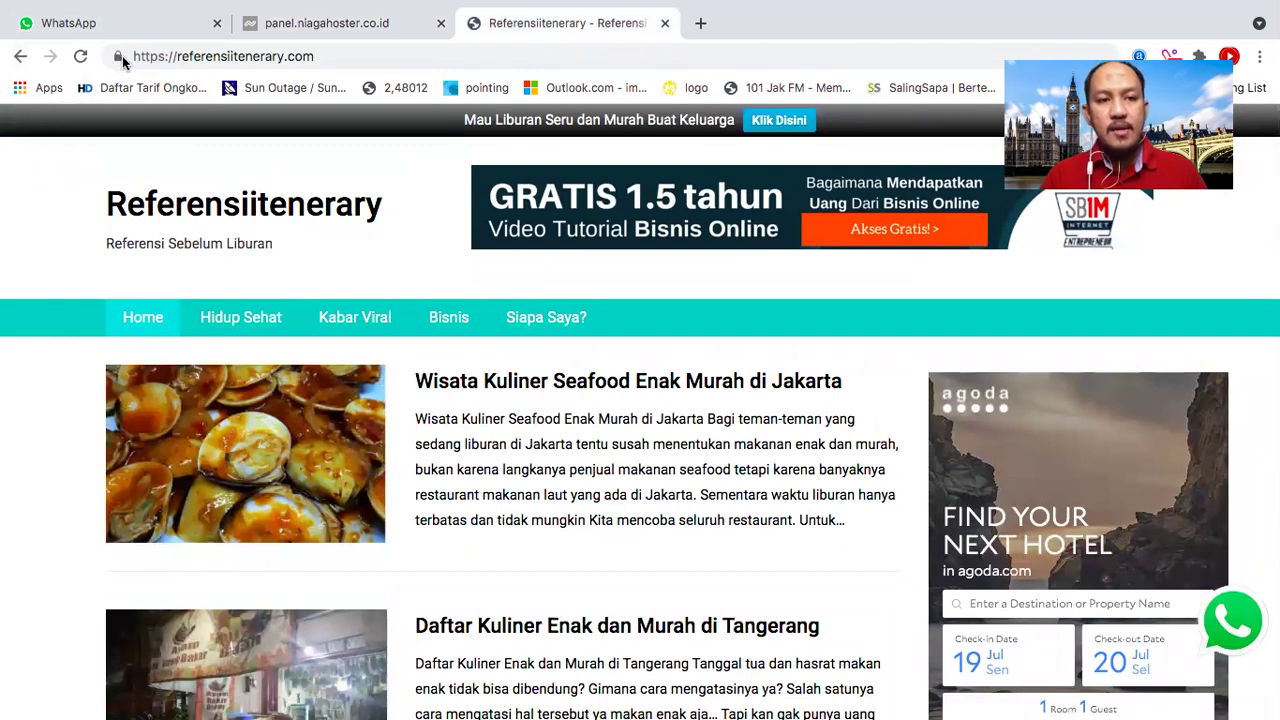
Load niagahoster.co.id in the hosting panel's tab and return to the referensiitenerary.com website.
{"action": "left_click", "coordinate": [334, 23]}
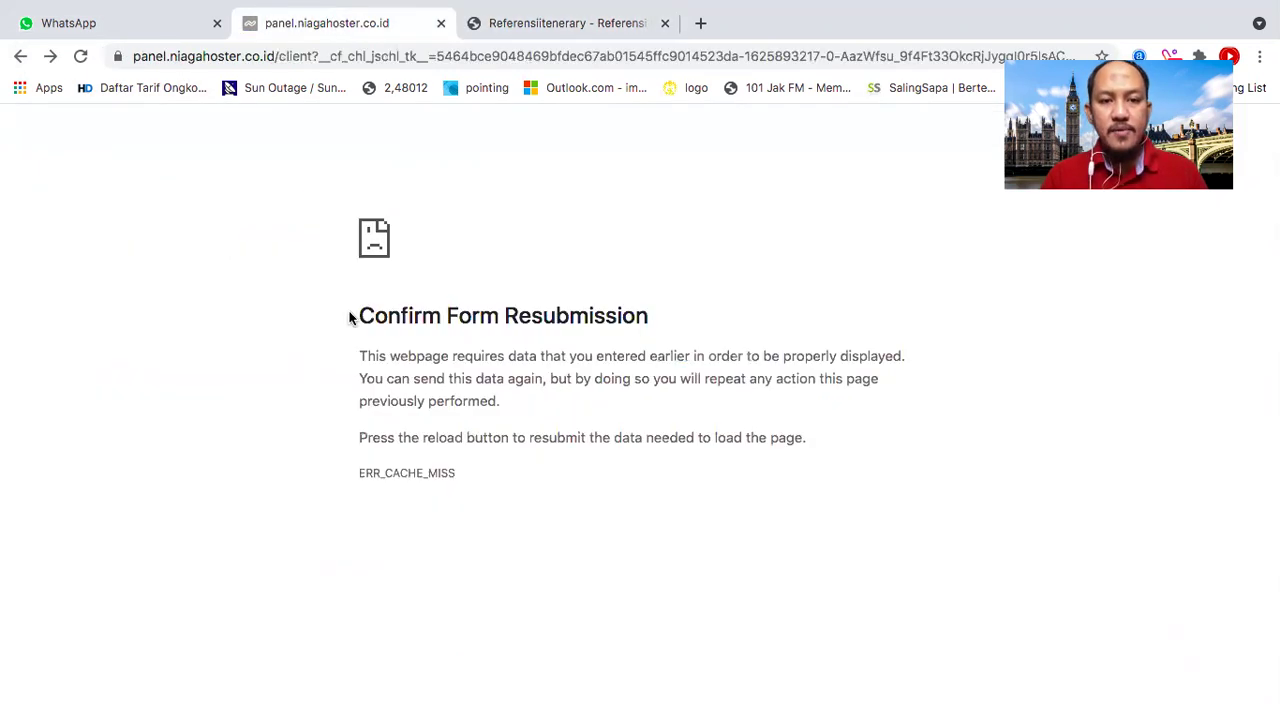
{"action": "left_click", "coordinate": [49, 57]}
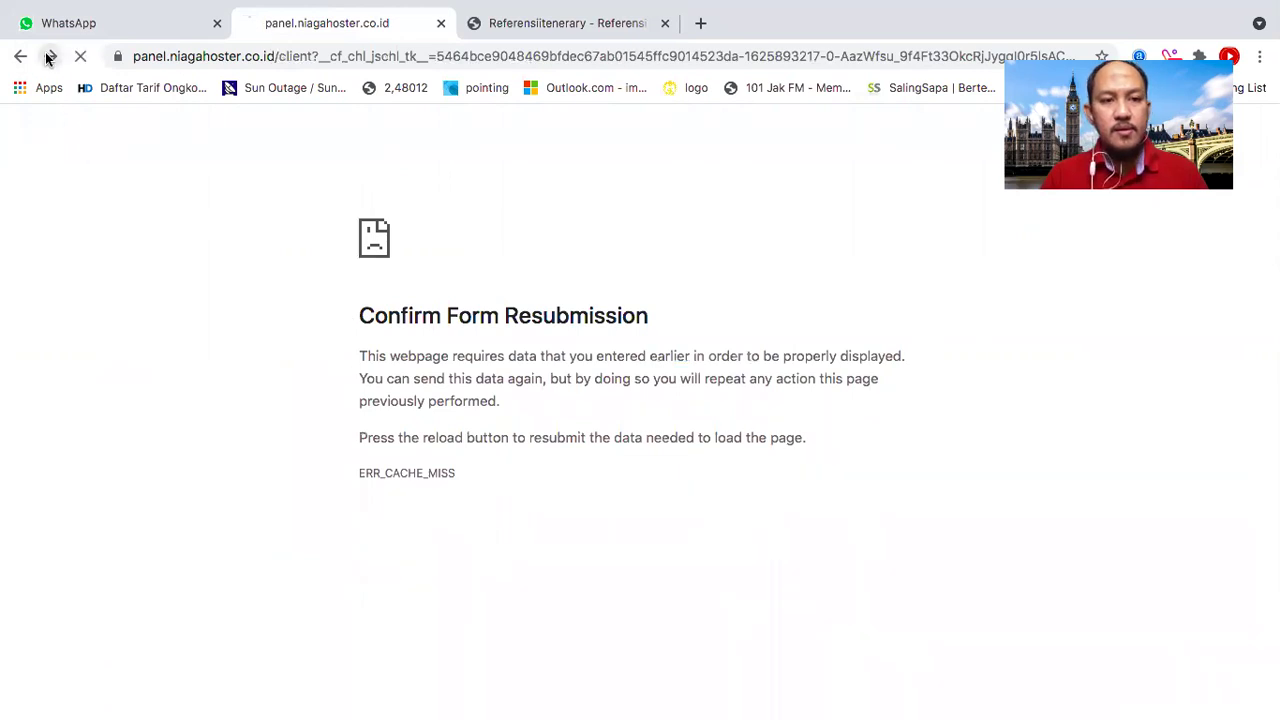
{"action": "left_click", "coordinate": [237, 56]}
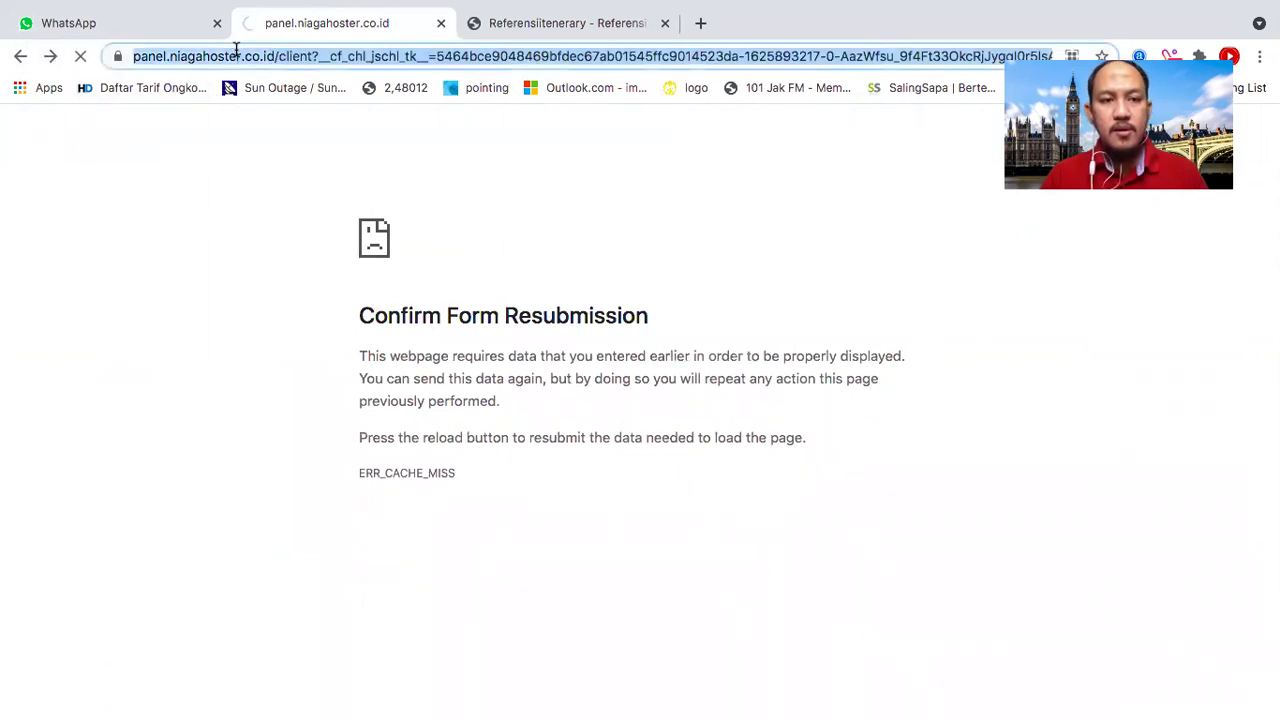
{"action": "type", "text": "niagahoster.co.id"}
{"action": "key", "text": "Return"}
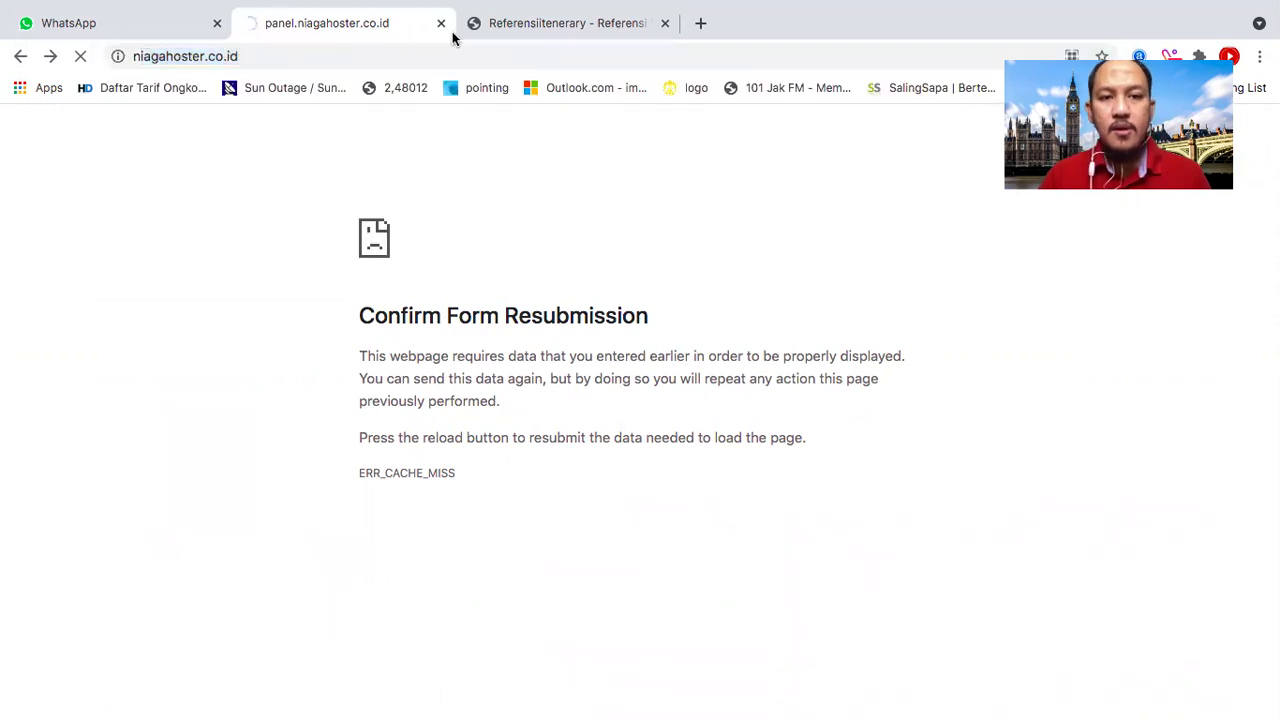
{"action": "left_click", "coordinate": [508, 31]}
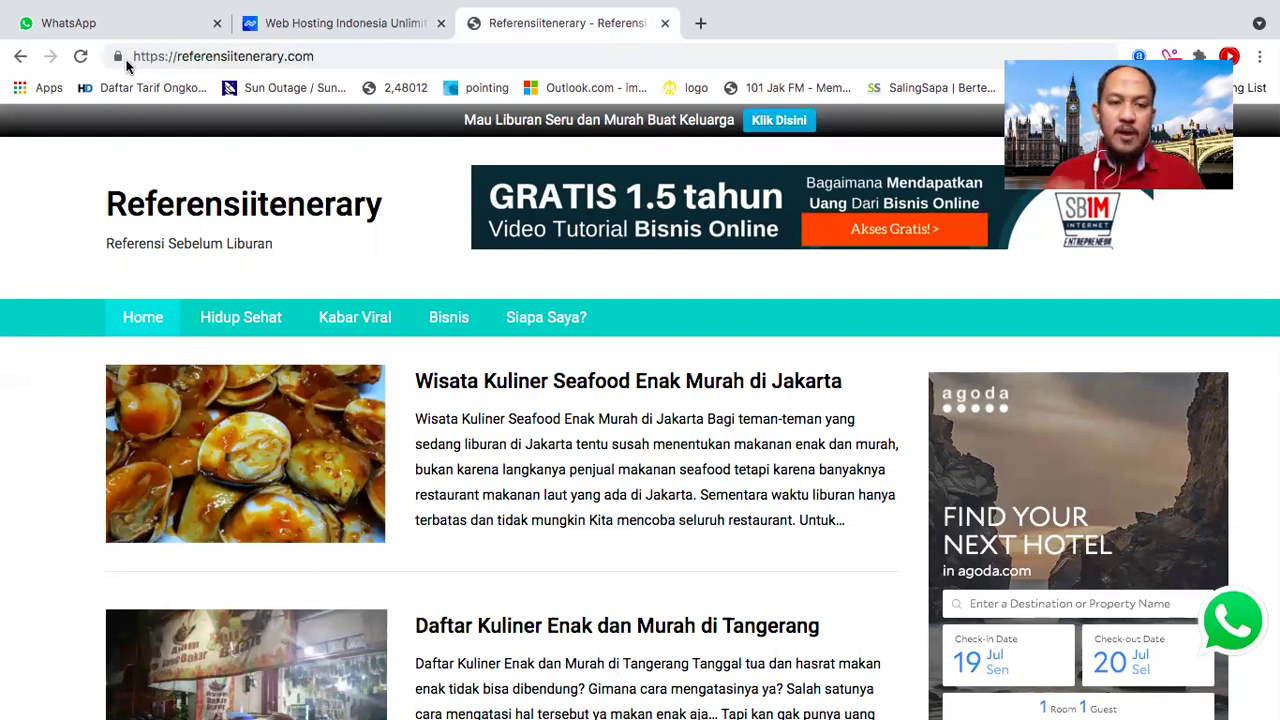
Return from the referensiitenerary.com homepage to Niagahoster and open the hosting management for referensiitenerary.com from the member area.
{"action": "scroll", "coordinate": [130, 309], "scroll_direction": "down", "scroll_amount": 2}
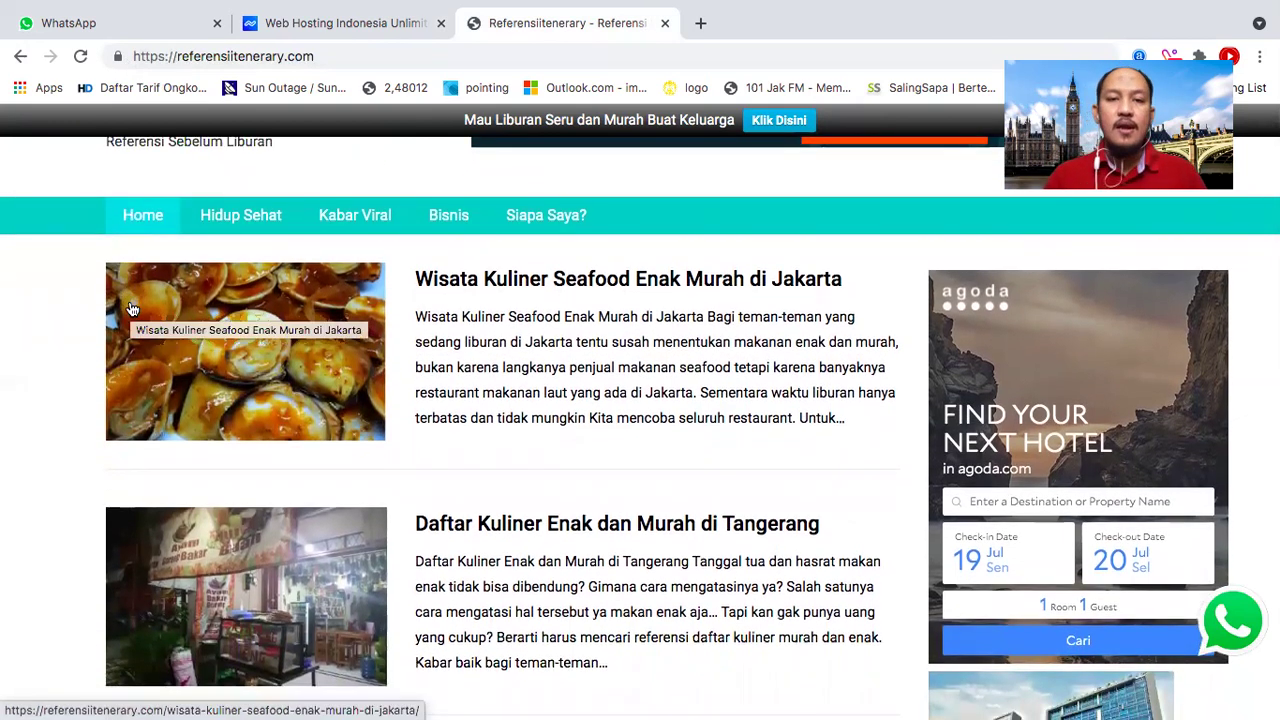
{"action": "scroll", "coordinate": [130, 309], "scroll_direction": "up", "scroll_amount": 1}
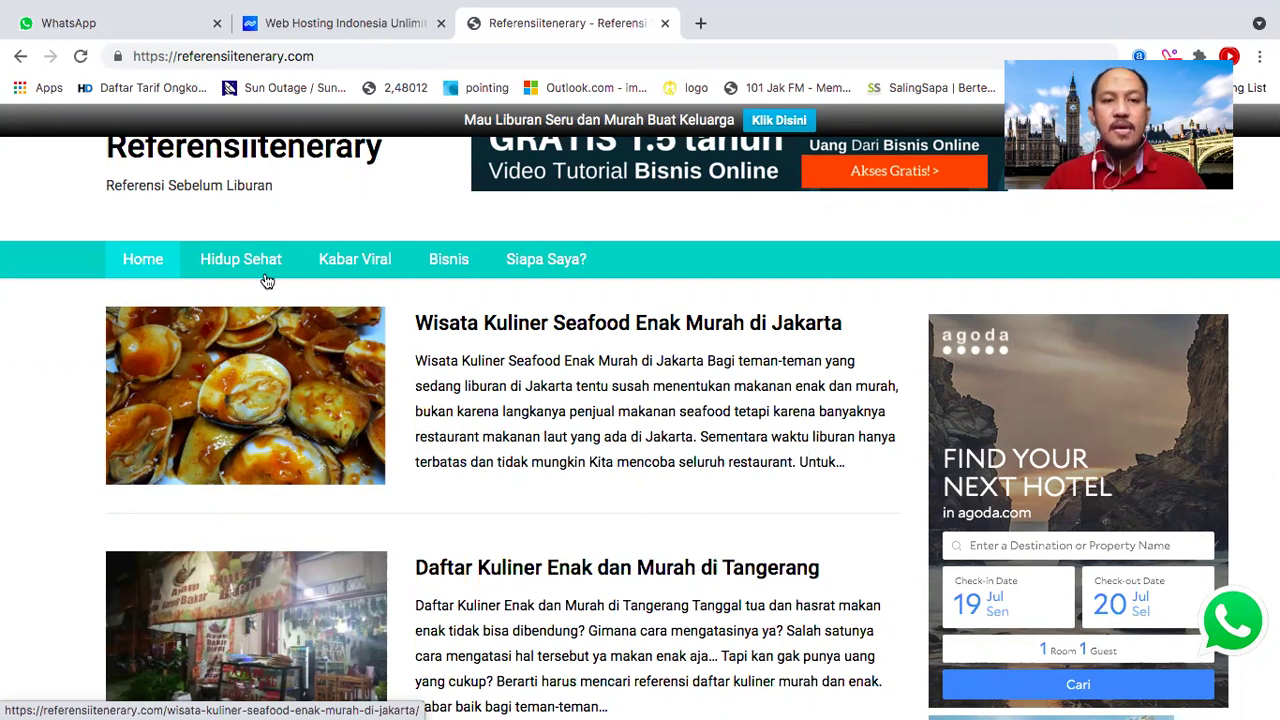
{"action": "left_click", "coordinate": [322, 28]}
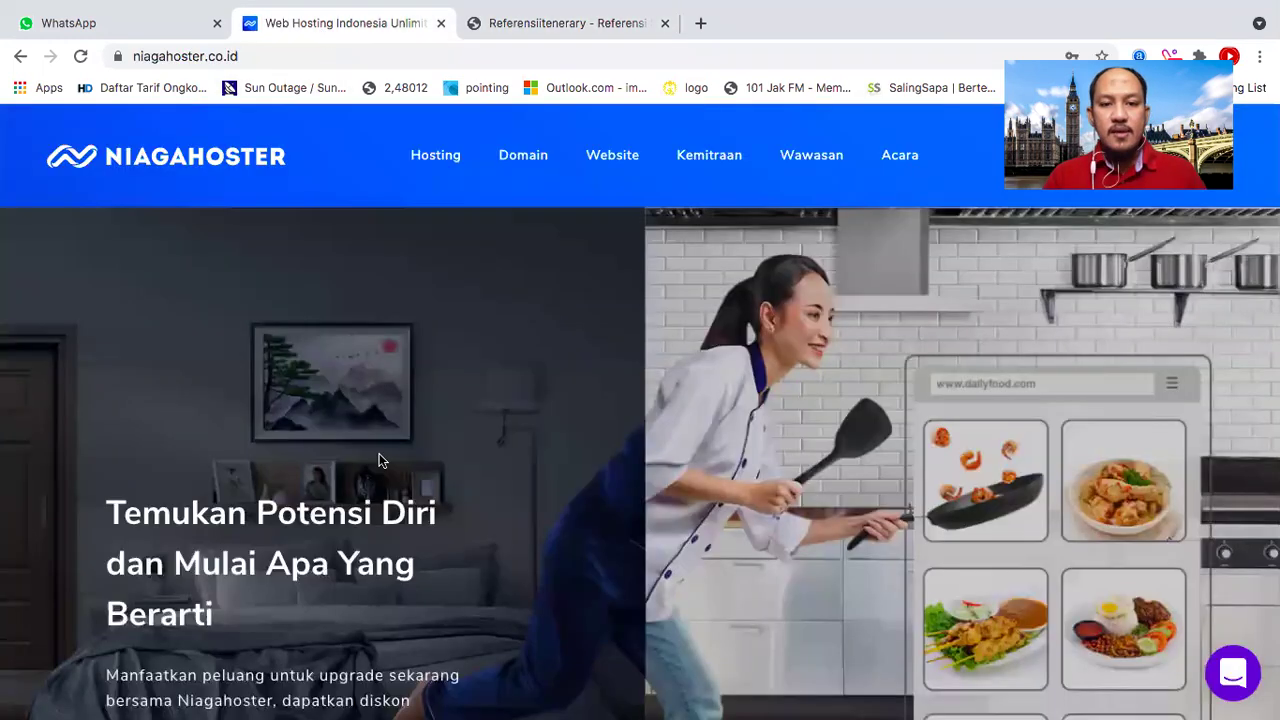
{"action": "left_click", "coordinate": [965, 165]}
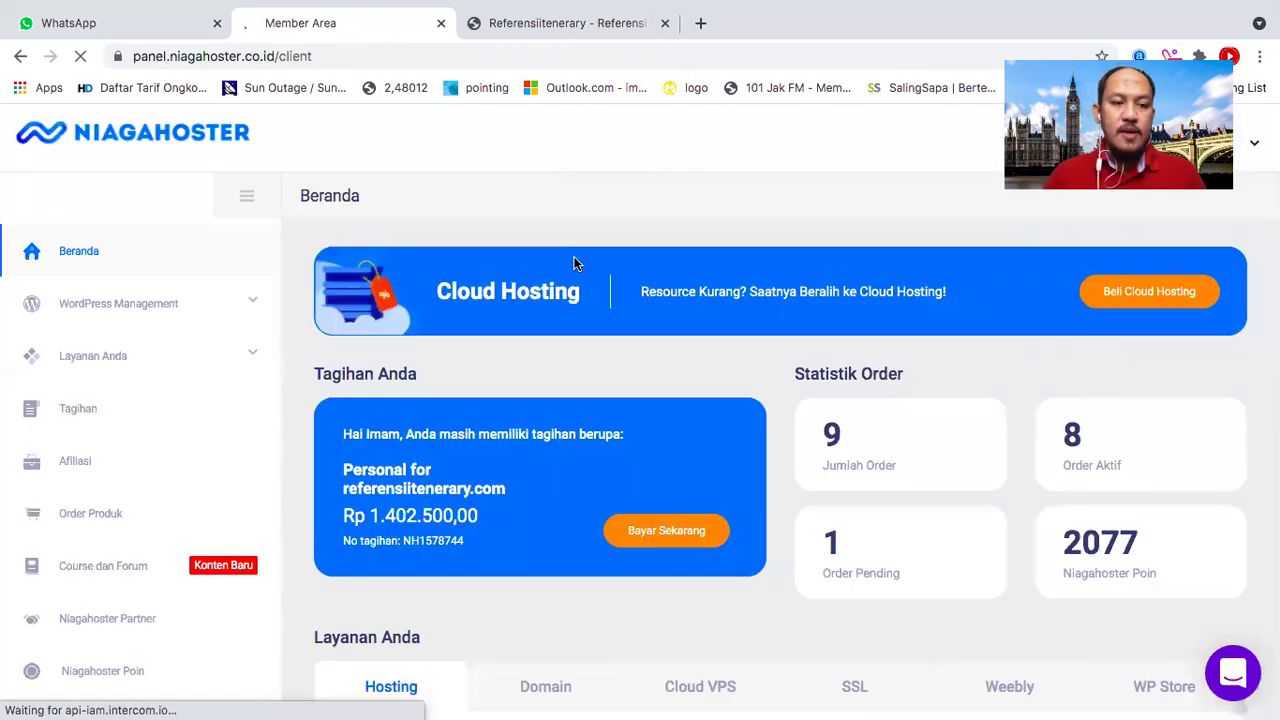
{"action": "scroll", "coordinate": [461, 271], "scroll_direction": "down", "scroll_amount": 5}
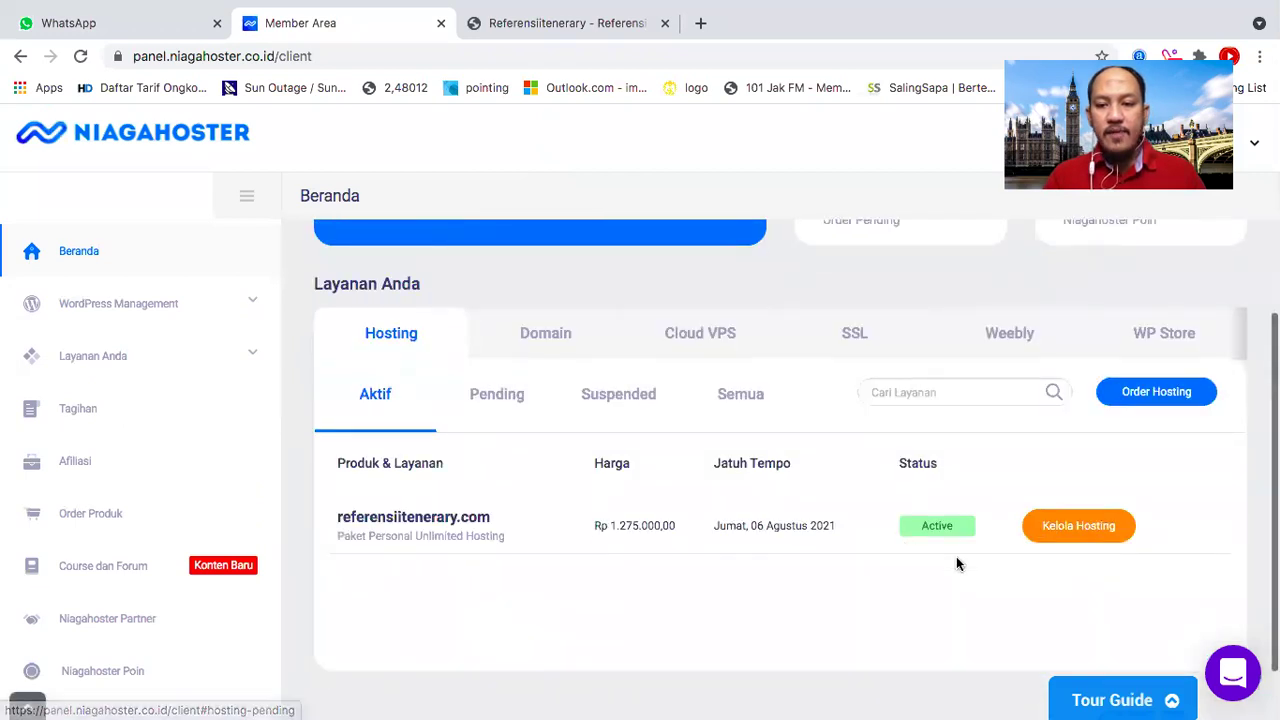
{"action": "left_click", "coordinate": [1086, 530]}
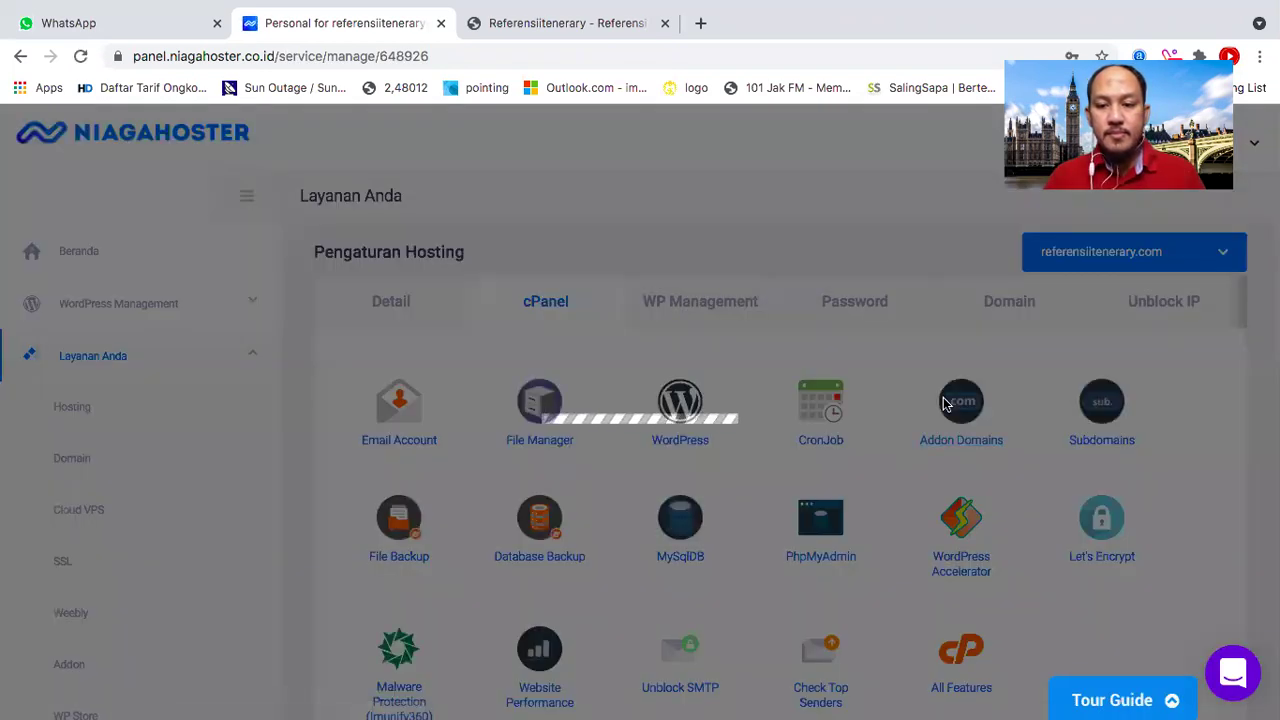
Review the cPanel features, open WordPress management for the hosting, and look through the list of installed WordPress sites.
{"action": "scroll", "coordinate": [945, 403], "scroll_direction": "down", "scroll_amount": 1}
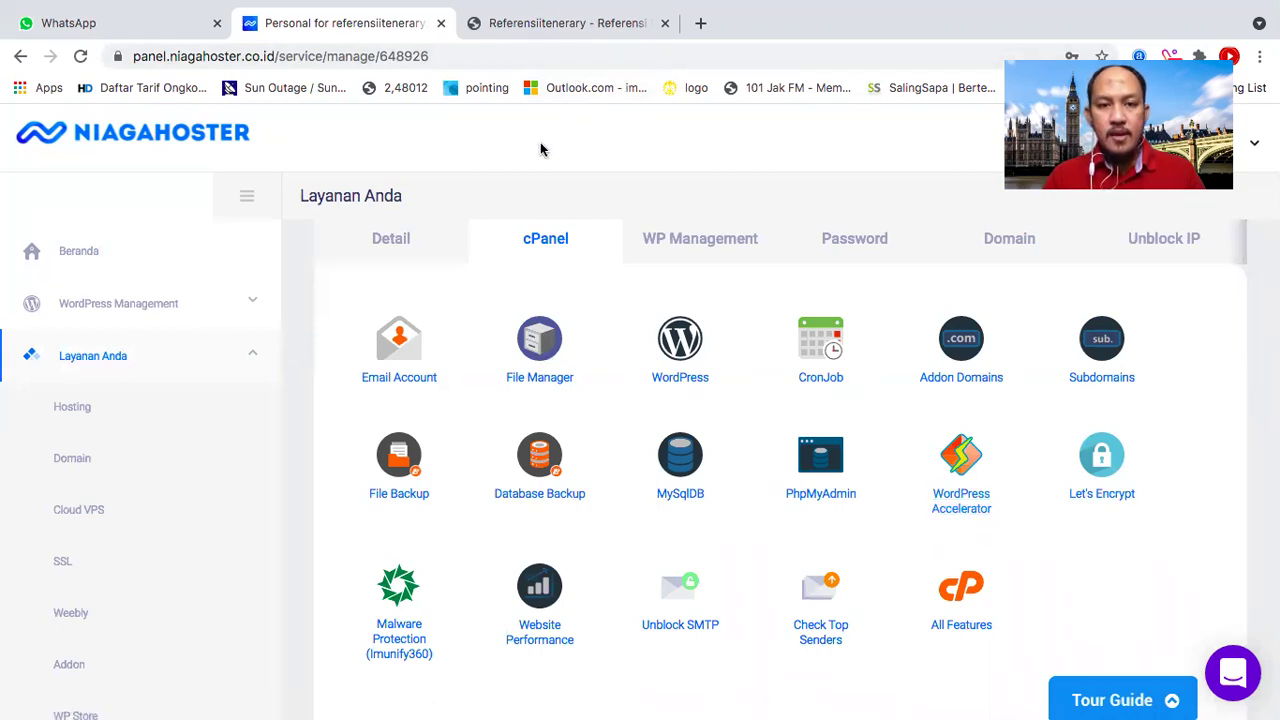
{"action": "scroll", "coordinate": [540, 150], "scroll_direction": "up", "scroll_amount": 1}
{"action": "mouse_move", "coordinate": [533, 10]}
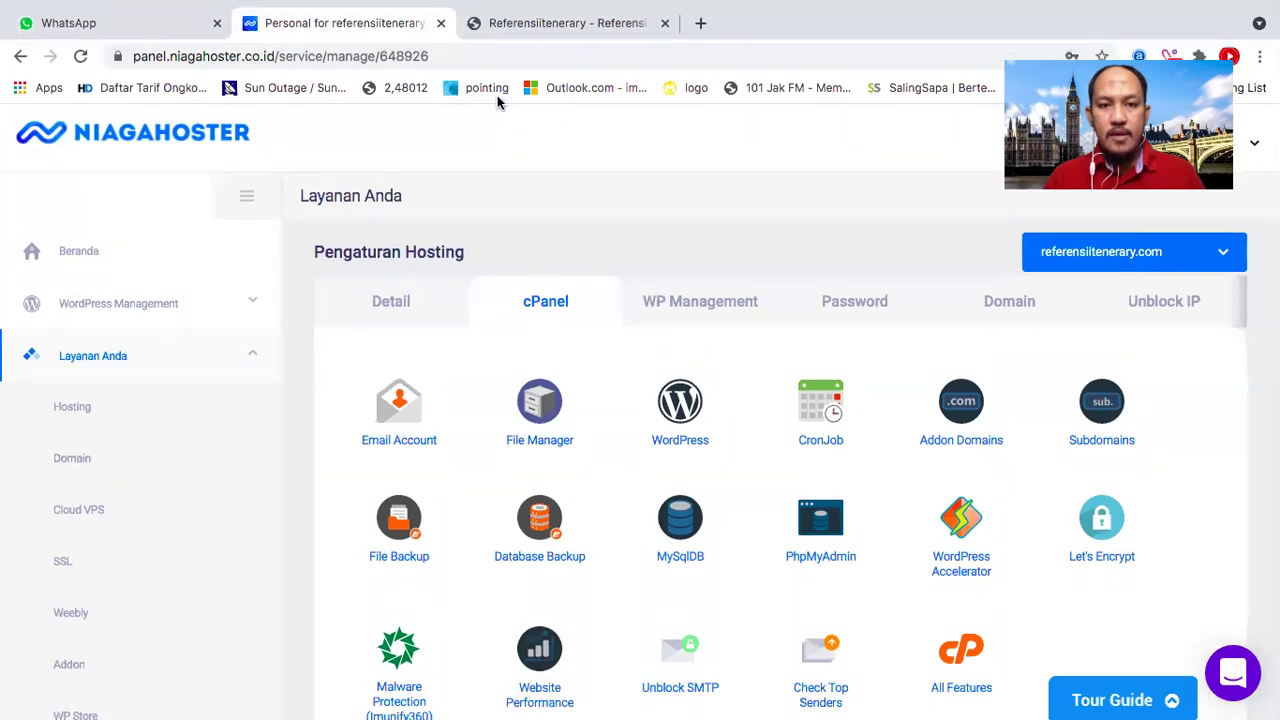
{"action": "left_click", "coordinate": [697, 403]}
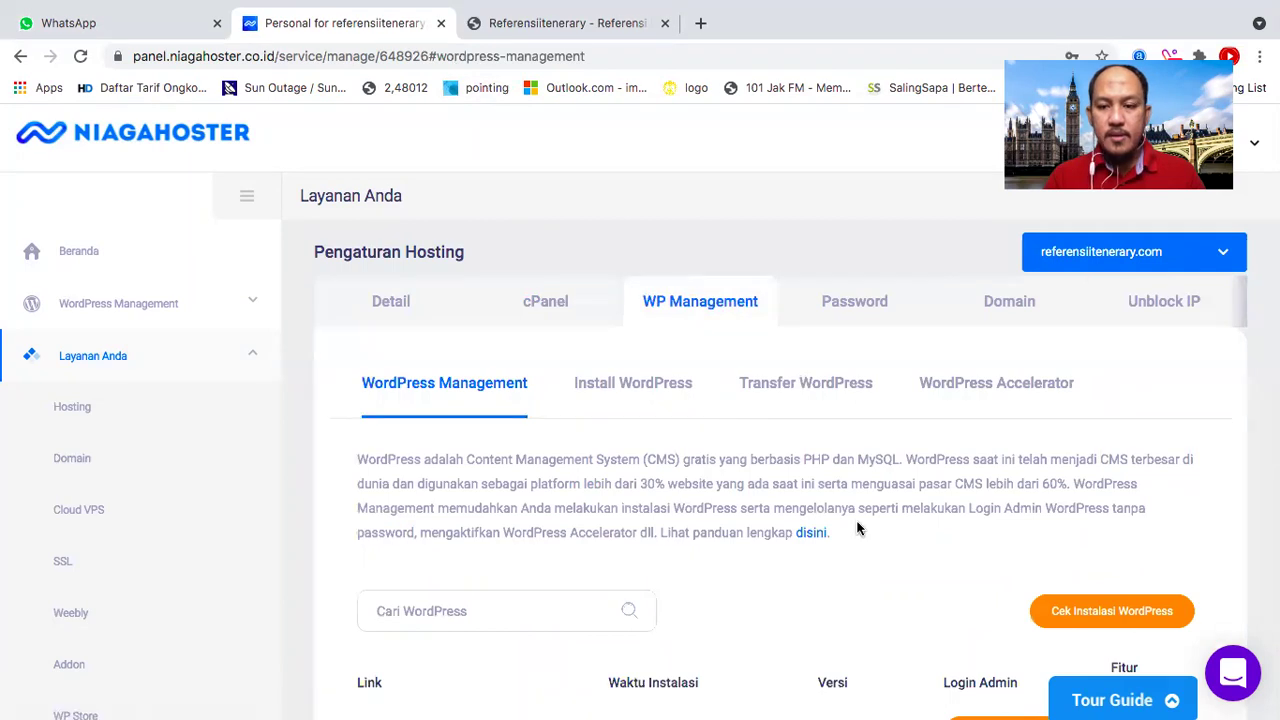
{"action": "scroll", "coordinate": [857, 527], "scroll_direction": "down", "scroll_amount": 5}
{"action": "scroll", "coordinate": [857, 527], "scroll_direction": "down", "scroll_amount": 3}
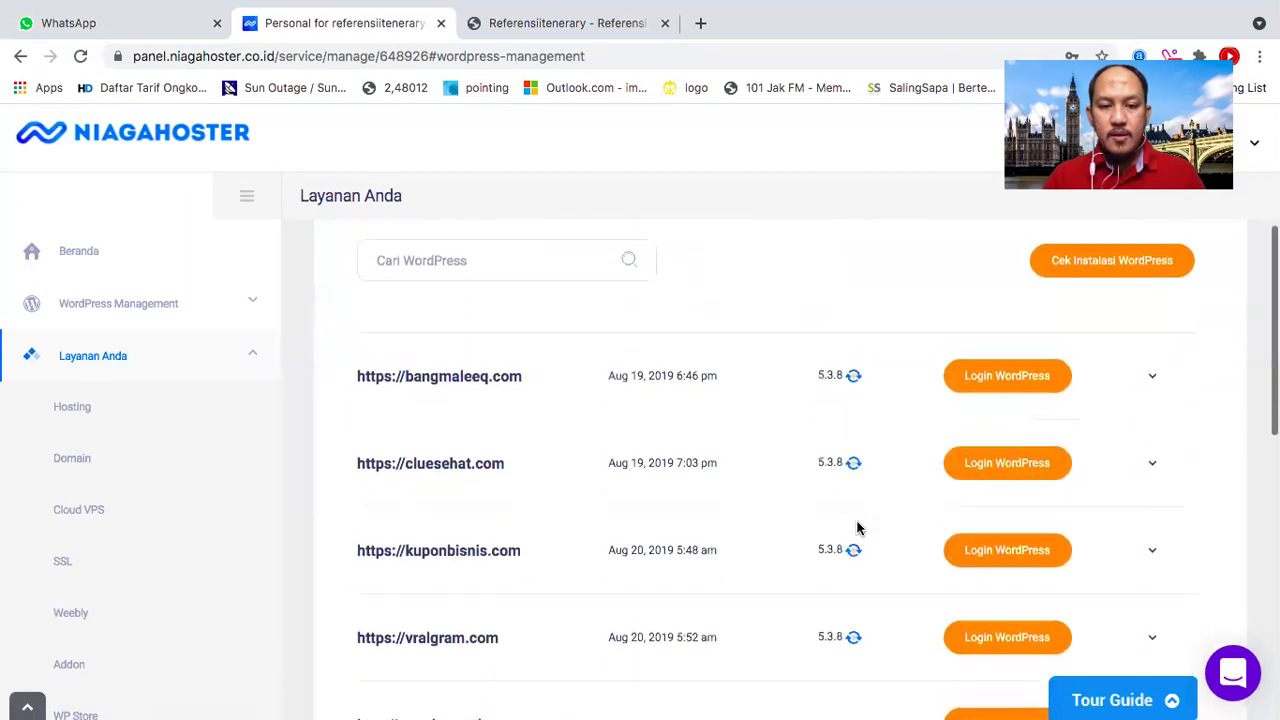
{"action": "scroll", "coordinate": [857, 527], "scroll_direction": "down", "scroll_amount": 1}
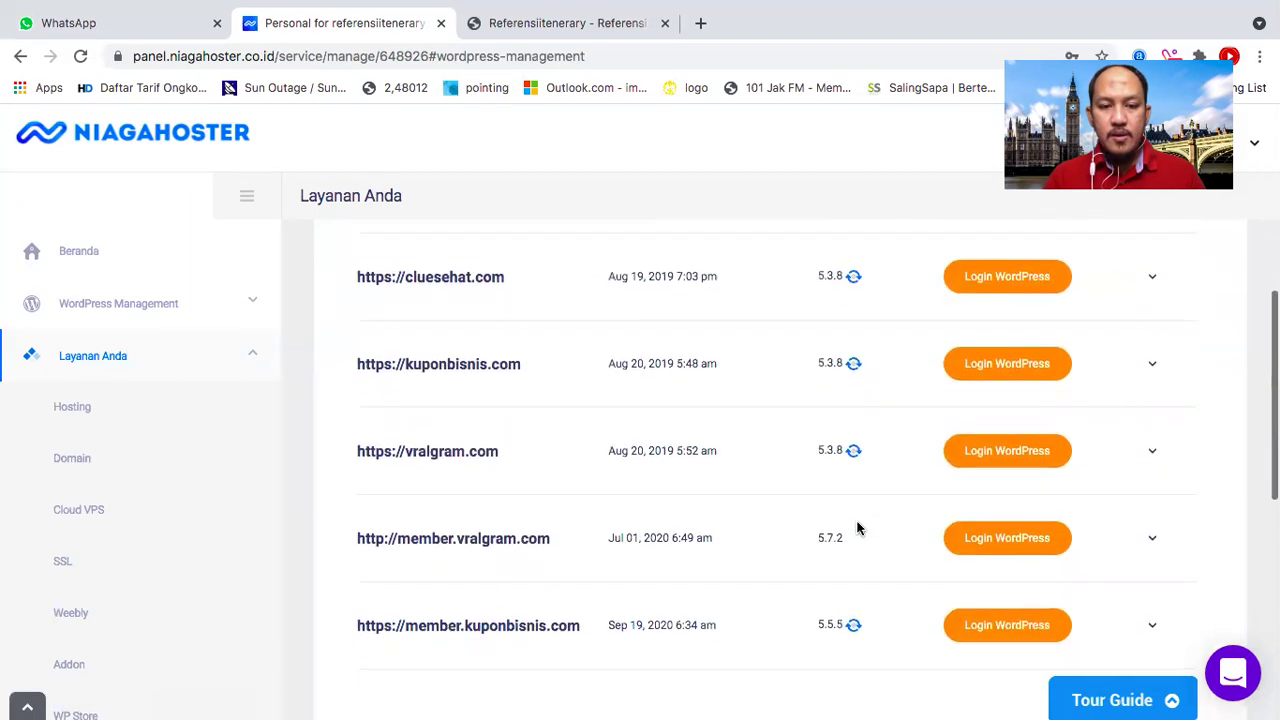
Log in to the WordPress admin of vralgram.com from the installation list, close the referensiitenerary.com tab, and view the dashboard.
{"action": "left_click", "coordinate": [1042, 367]}
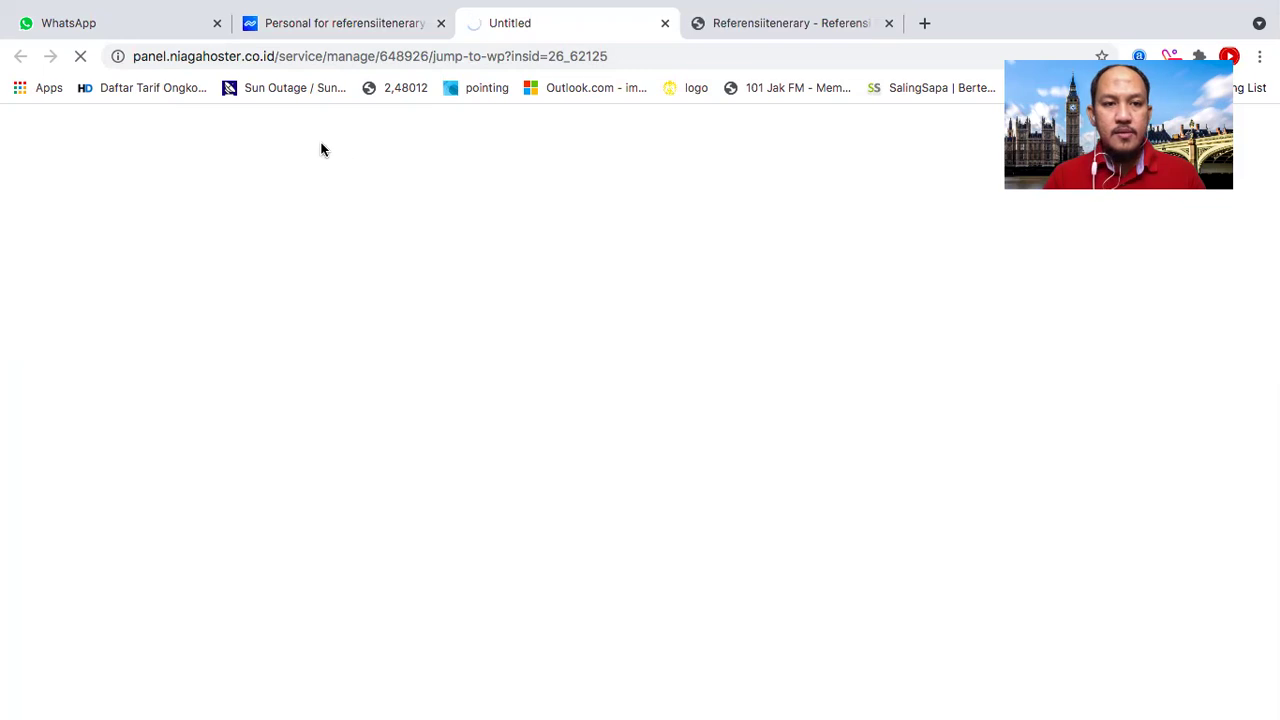
{"action": "left_click", "coordinate": [270, 24]}
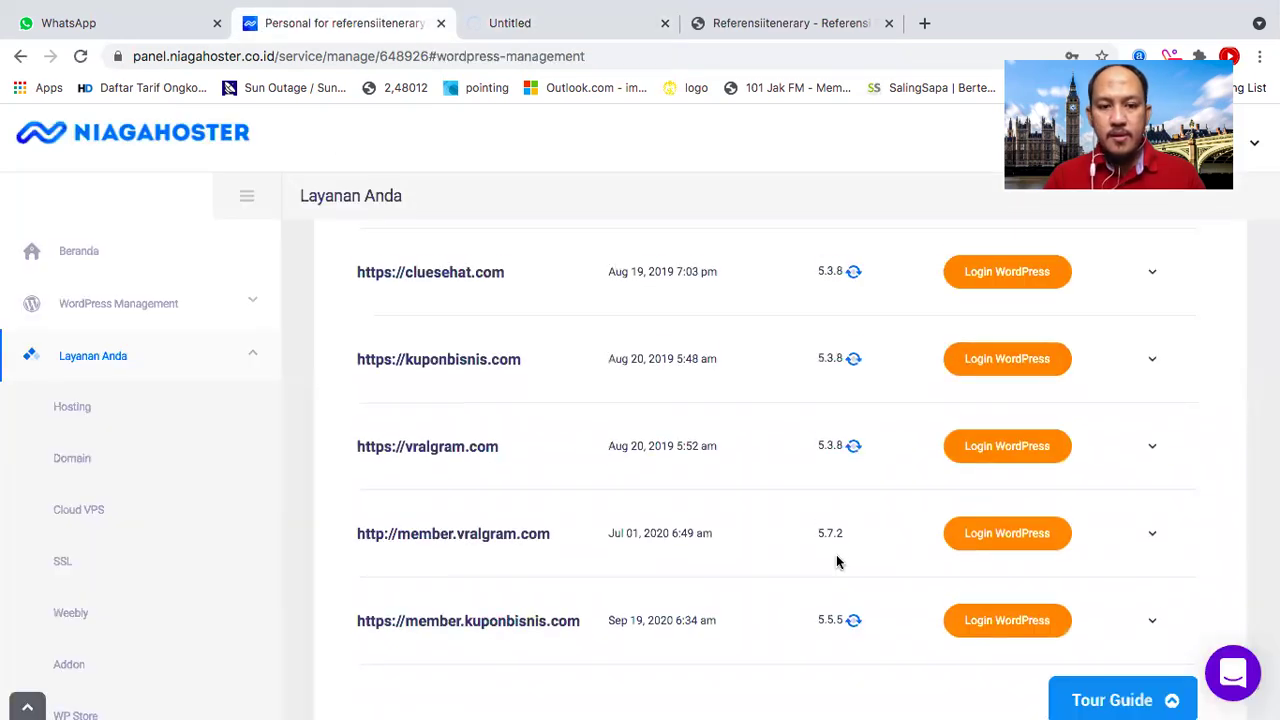
{"action": "scroll", "coordinate": [836, 554], "scroll_direction": "down", "scroll_amount": 1}
{"action": "left_click", "coordinate": [999, 434]}
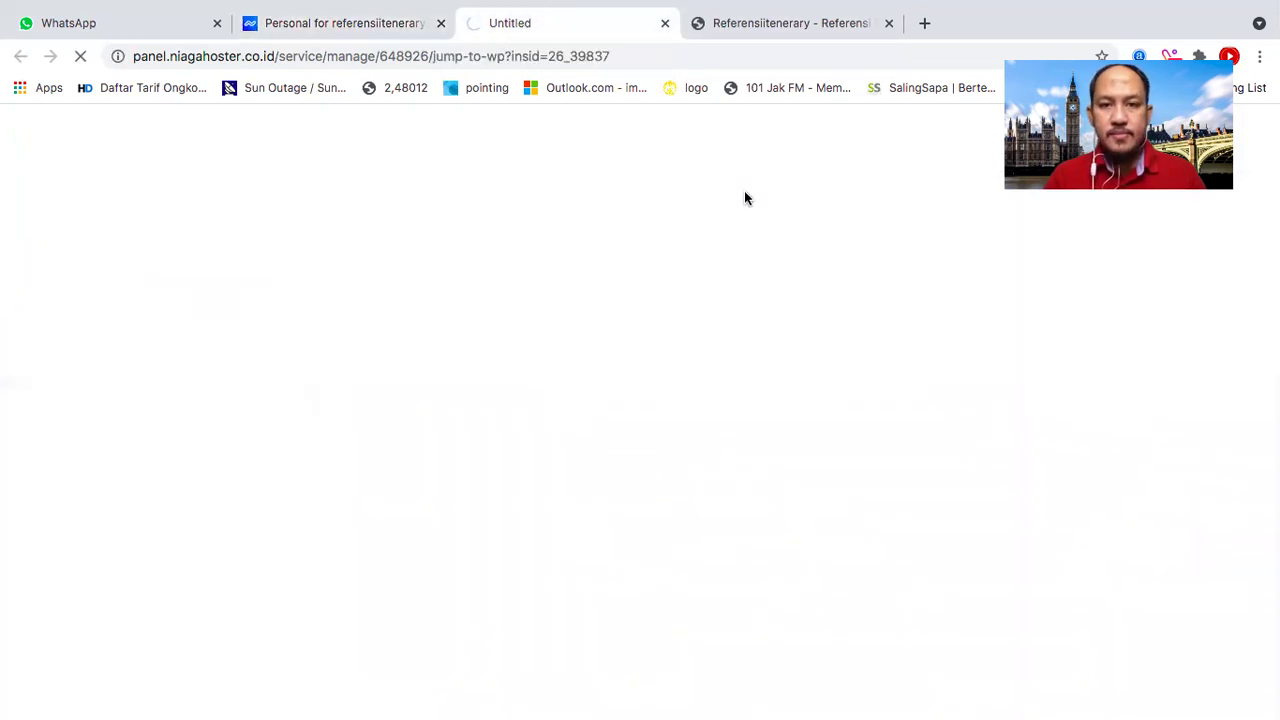
{"action": "left_click", "coordinate": [889, 23]}
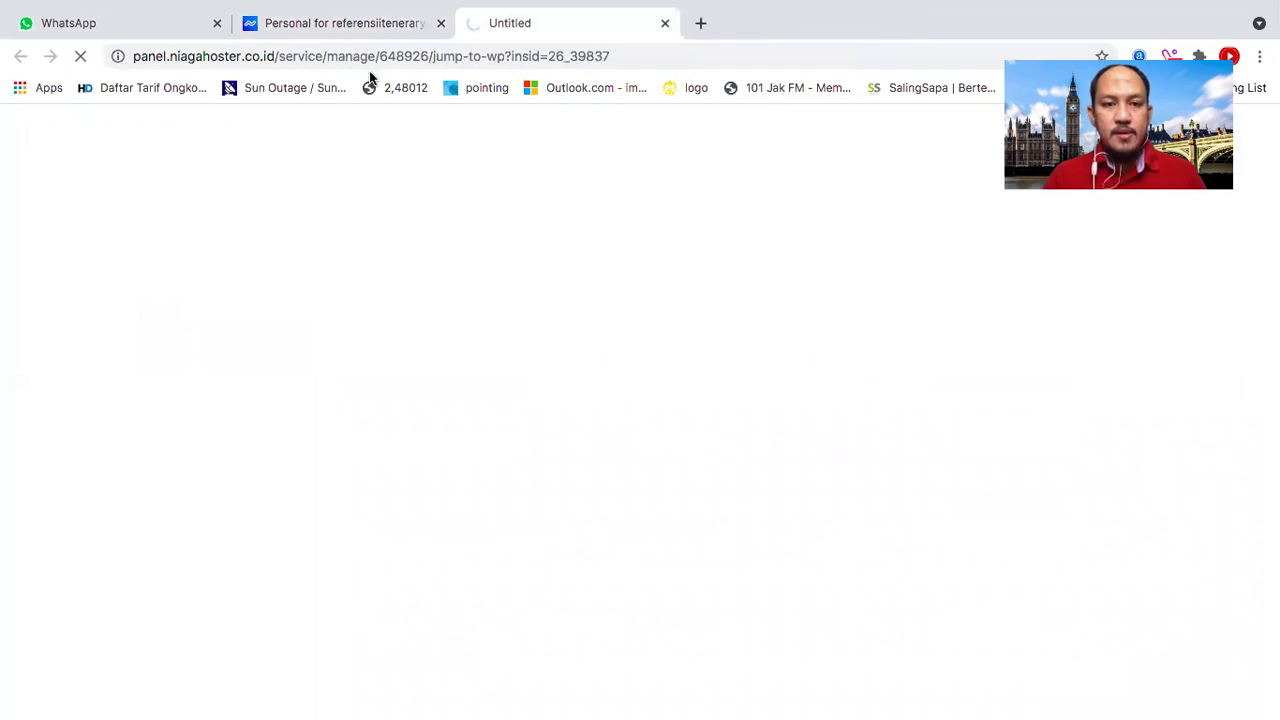
{"action": "left_click", "coordinate": [345, 22]}
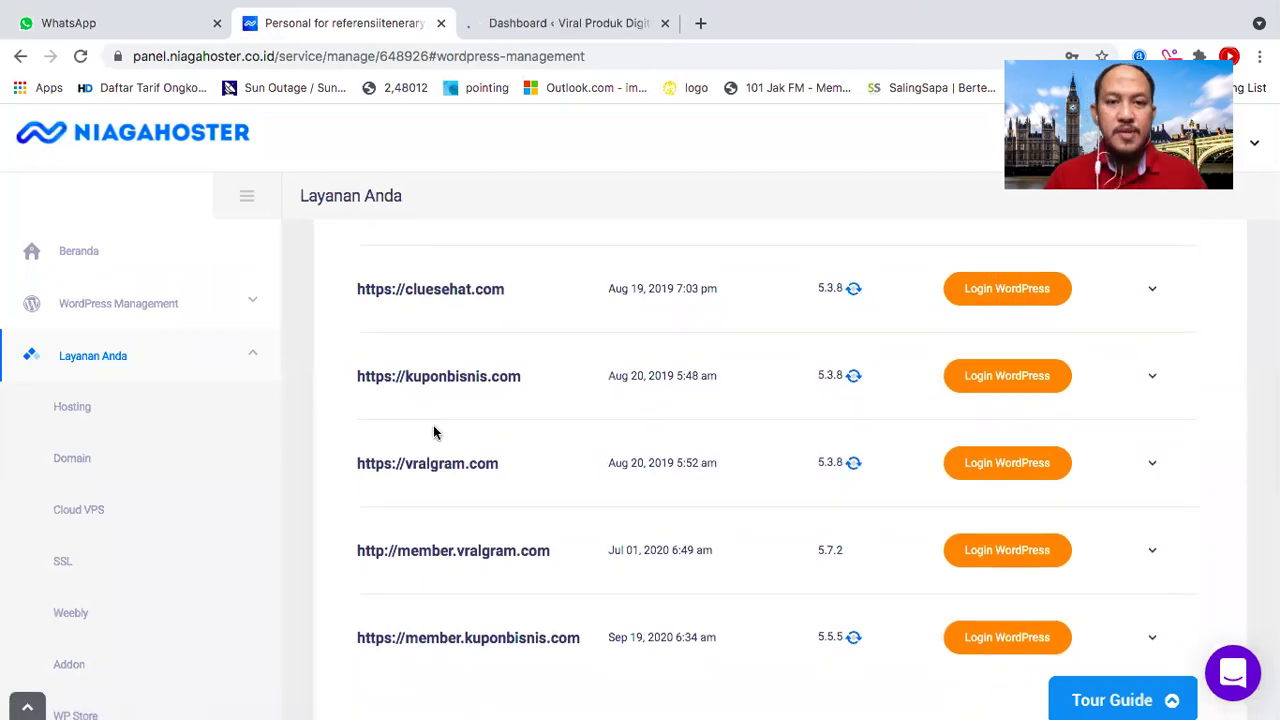
{"action": "left_click", "coordinate": [634, 30]}
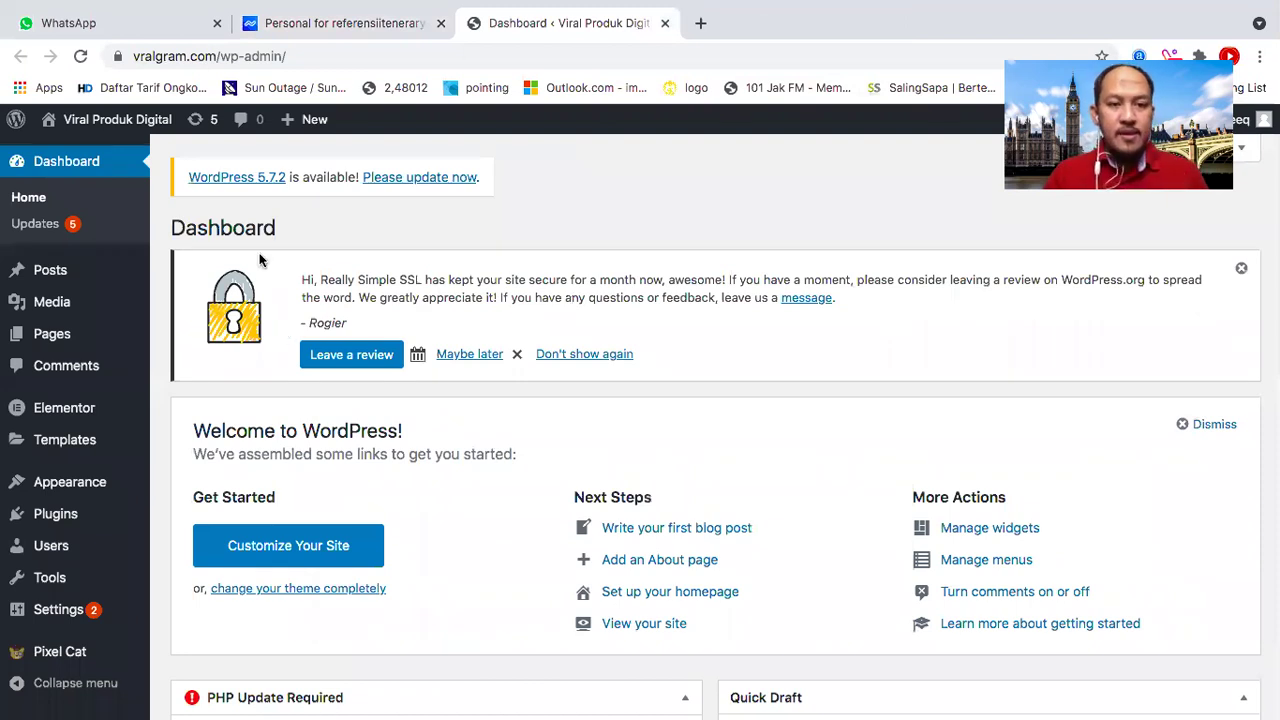
{"action": "scroll", "coordinate": [196, 314], "scroll_direction": "down", "scroll_amount": 1}
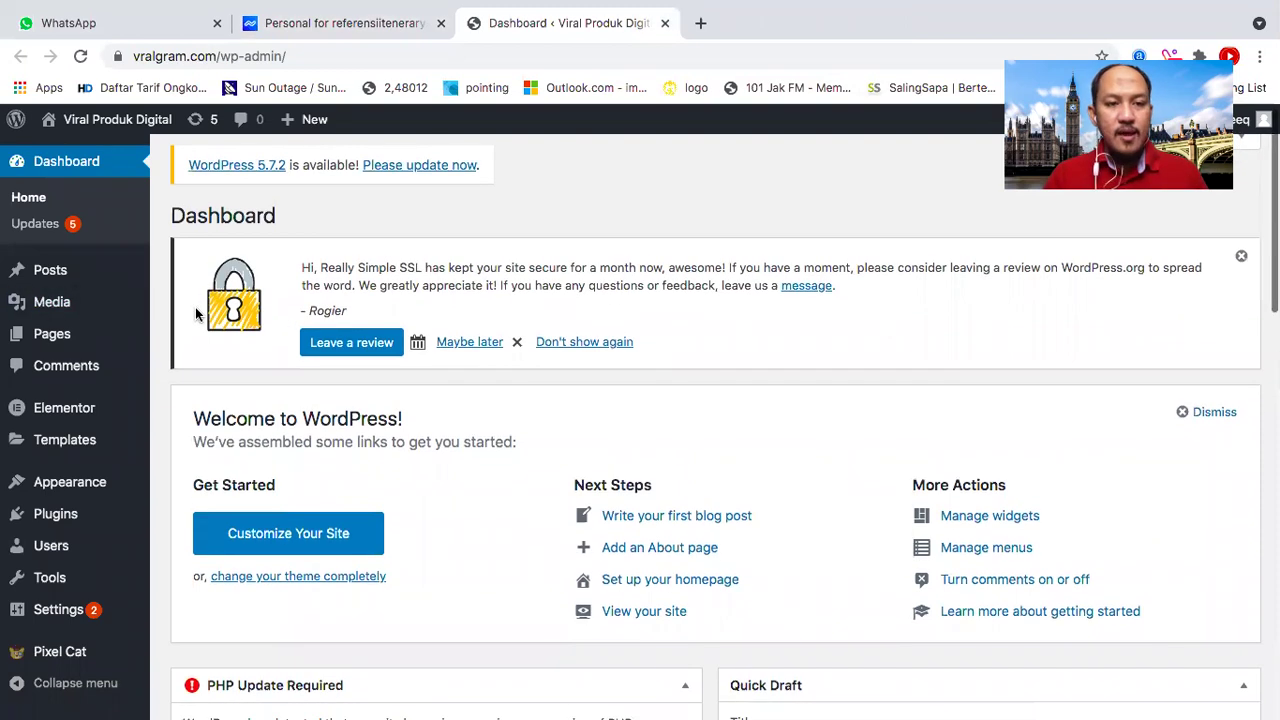
{"action": "left_click", "coordinate": [296, 24]}
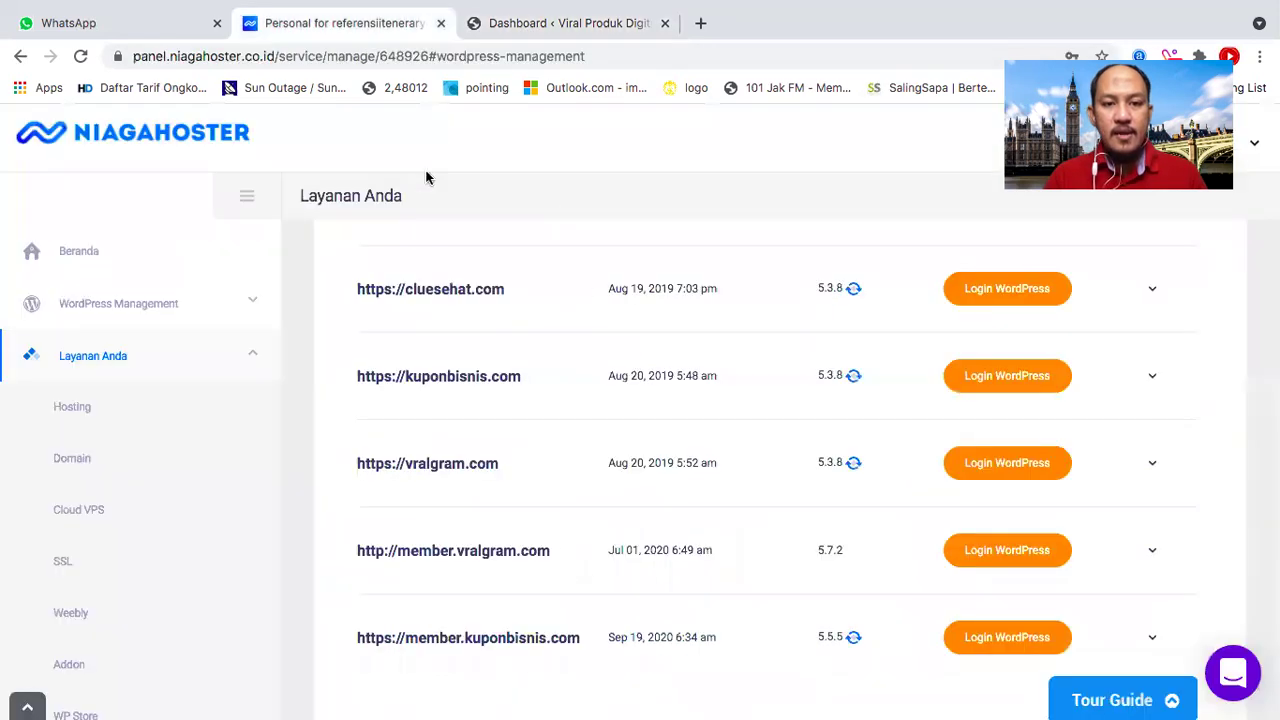
{"action": "left_click", "coordinate": [573, 25]}
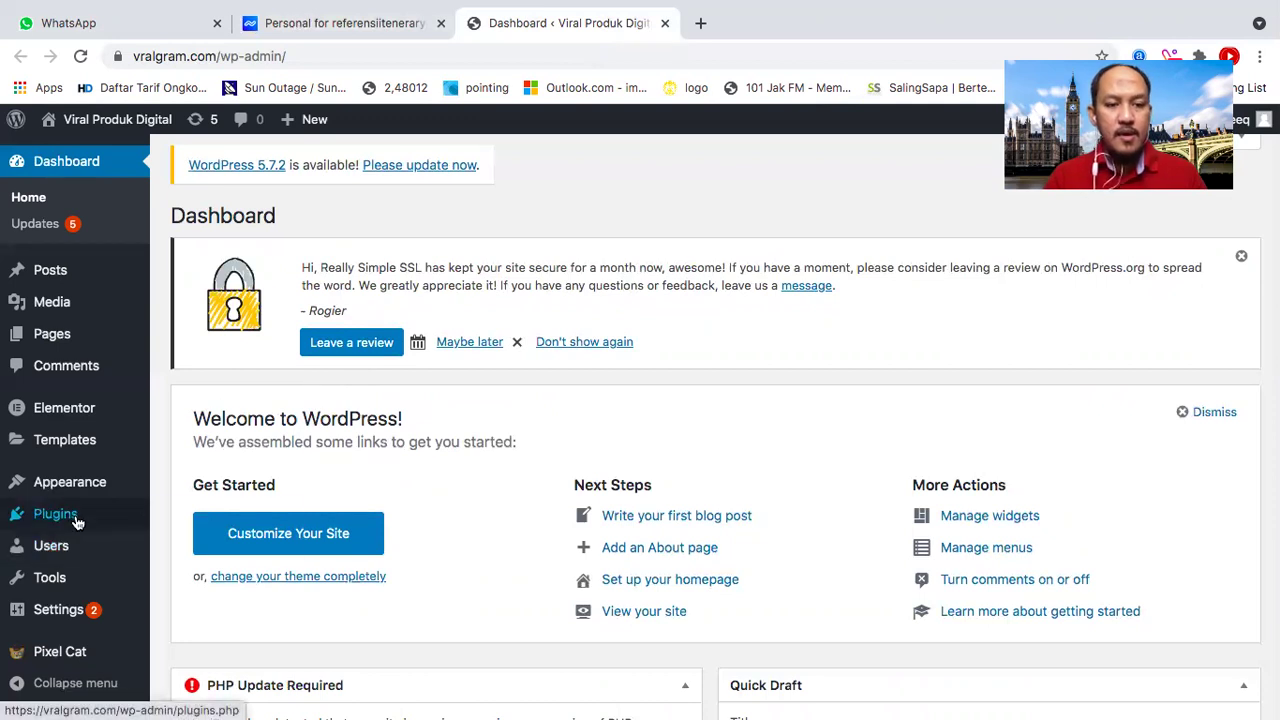
Open the installed plugins of the vralgram.com site and search them for "ssl".
{"action": "mouse_move", "coordinate": [77, 521]}
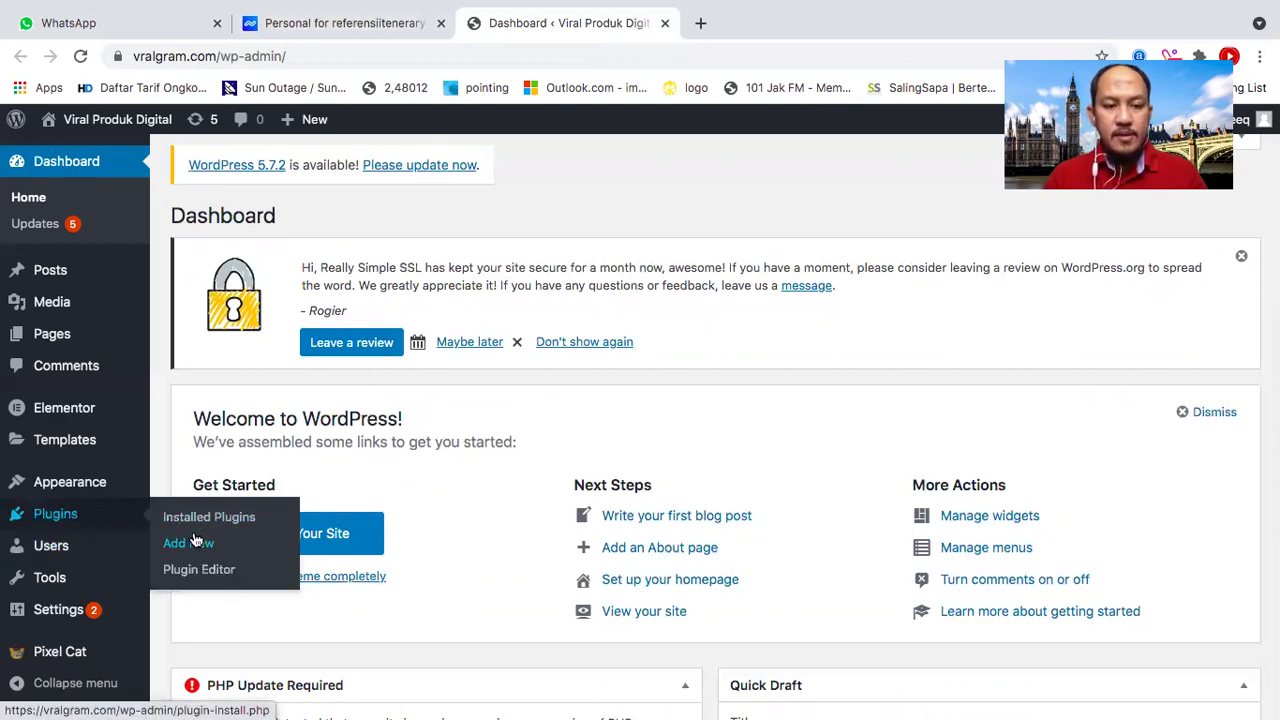
{"action": "left_click", "coordinate": [78, 517]}
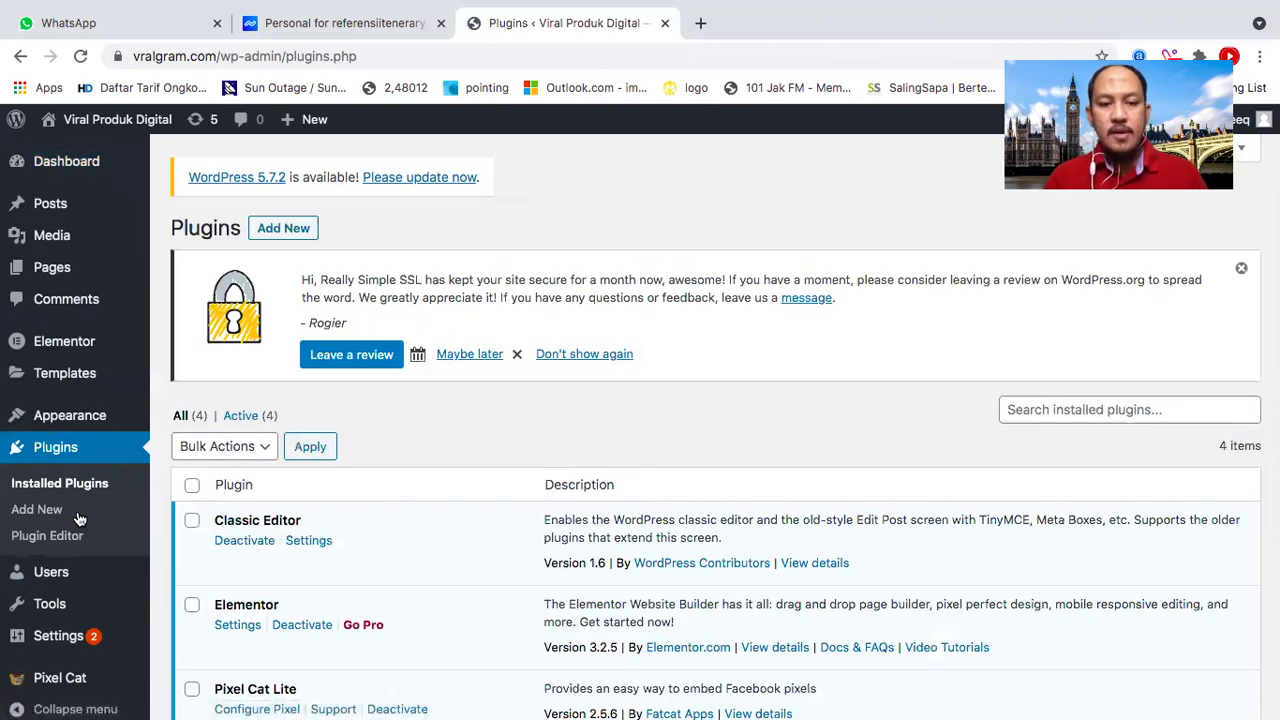
{"action": "scroll", "coordinate": [79, 517], "scroll_direction": "down", "scroll_amount": 2}
{"action": "left_click", "coordinate": [1073, 315]}
{"action": "type", "text": "ssl"}
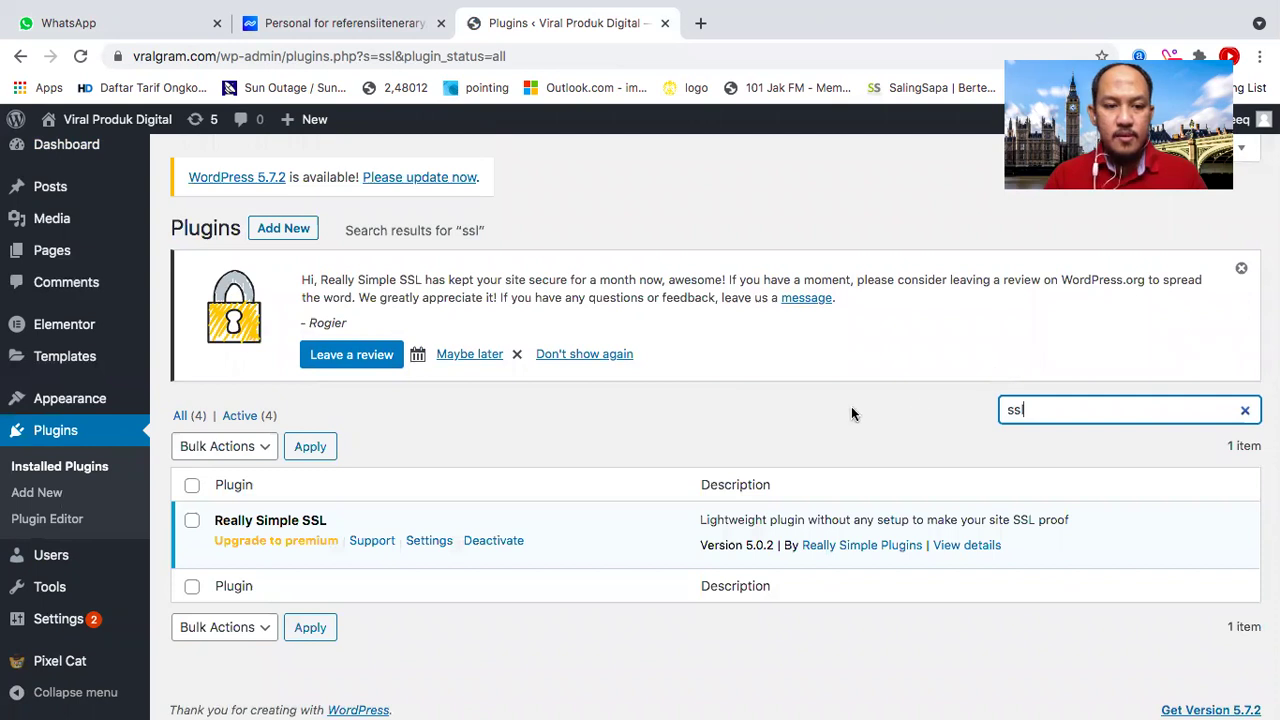
{"action": "scroll", "coordinate": [691, 437], "scroll_direction": "down", "scroll_amount": 1}
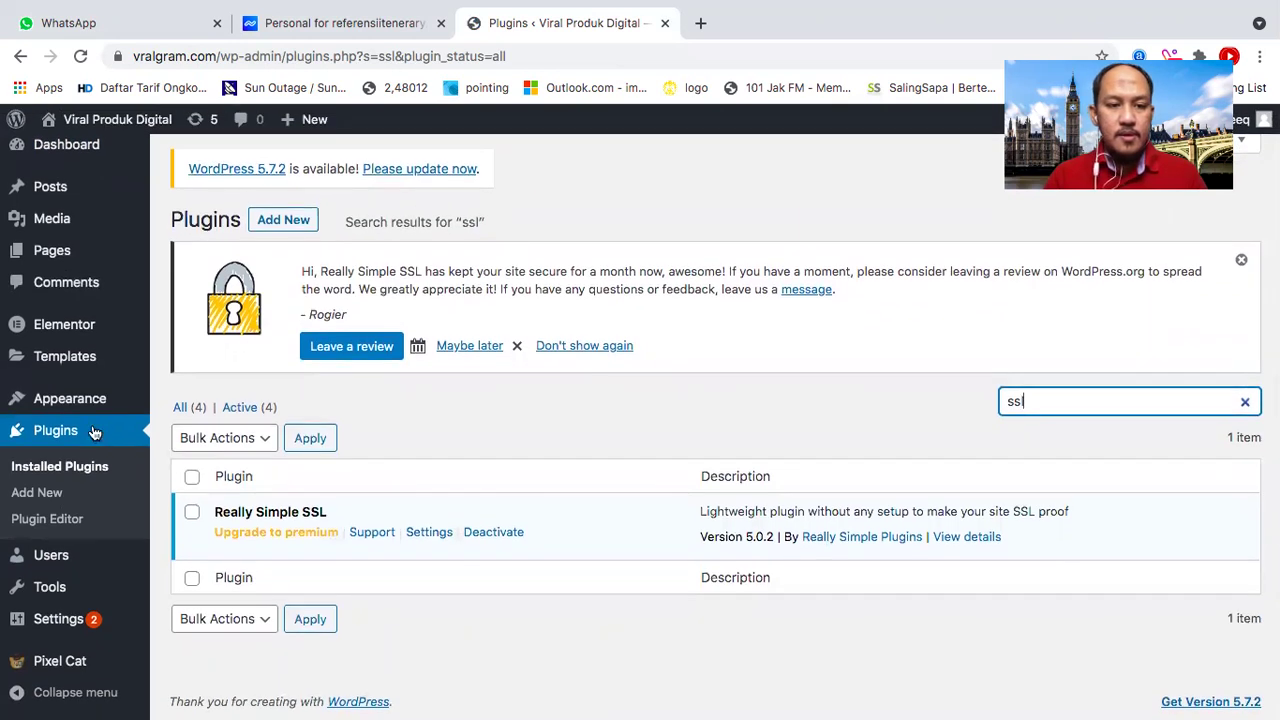
Search the plugins available to add for "ssl", look over the results, and return to the full list of installed plugins.
{"action": "left_click", "coordinate": [36, 492]}
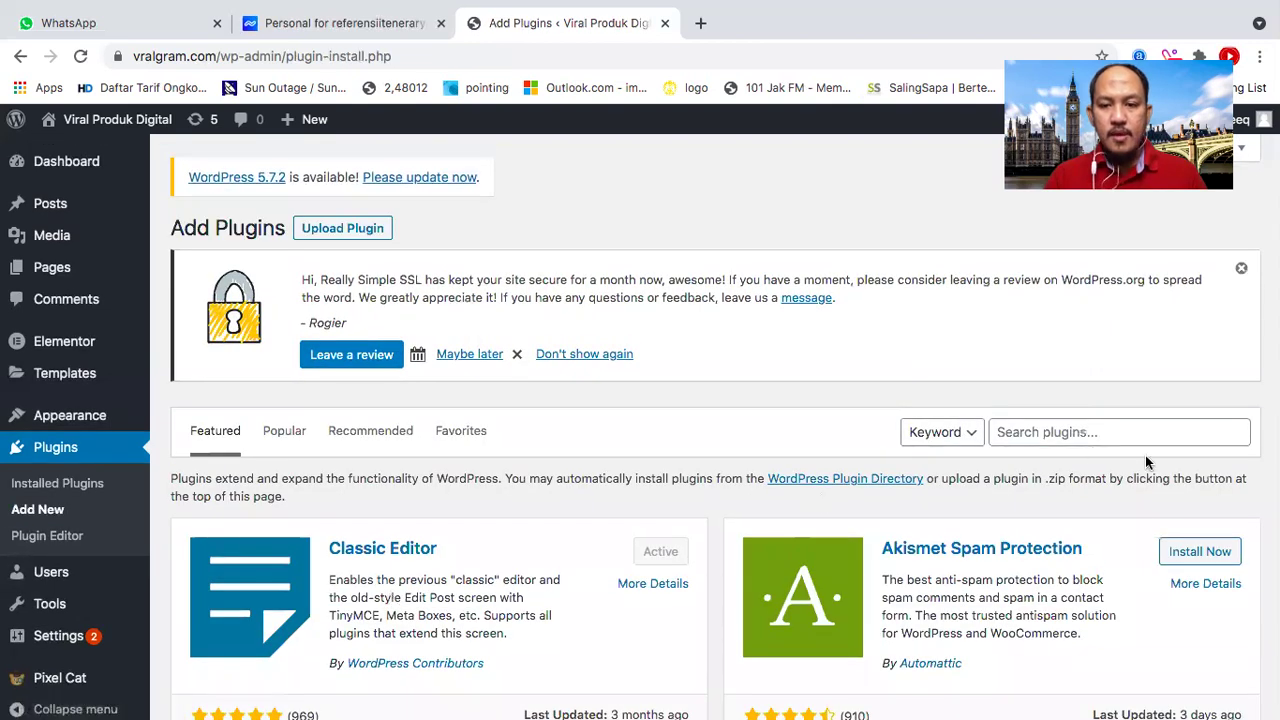
{"action": "scroll", "coordinate": [1147, 461], "scroll_direction": "down", "scroll_amount": 1}
{"action": "left_click", "coordinate": [1107, 362]}
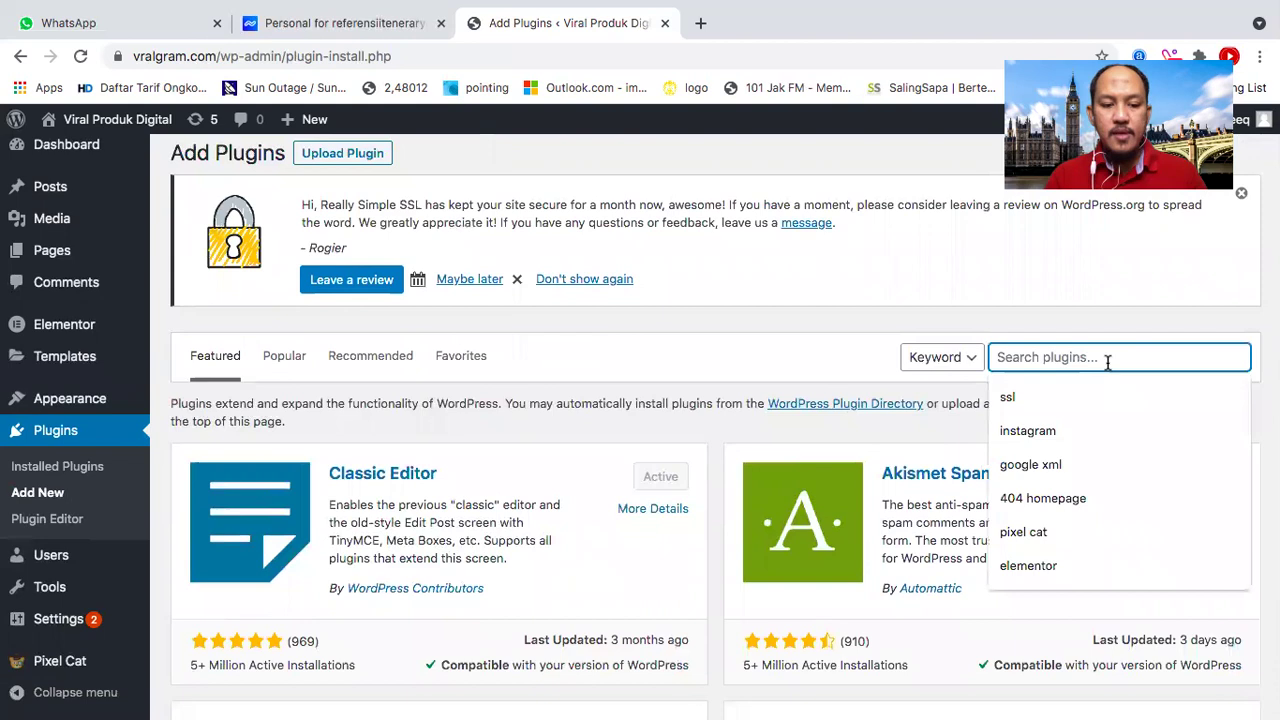
{"action": "type", "text": "ssl"}
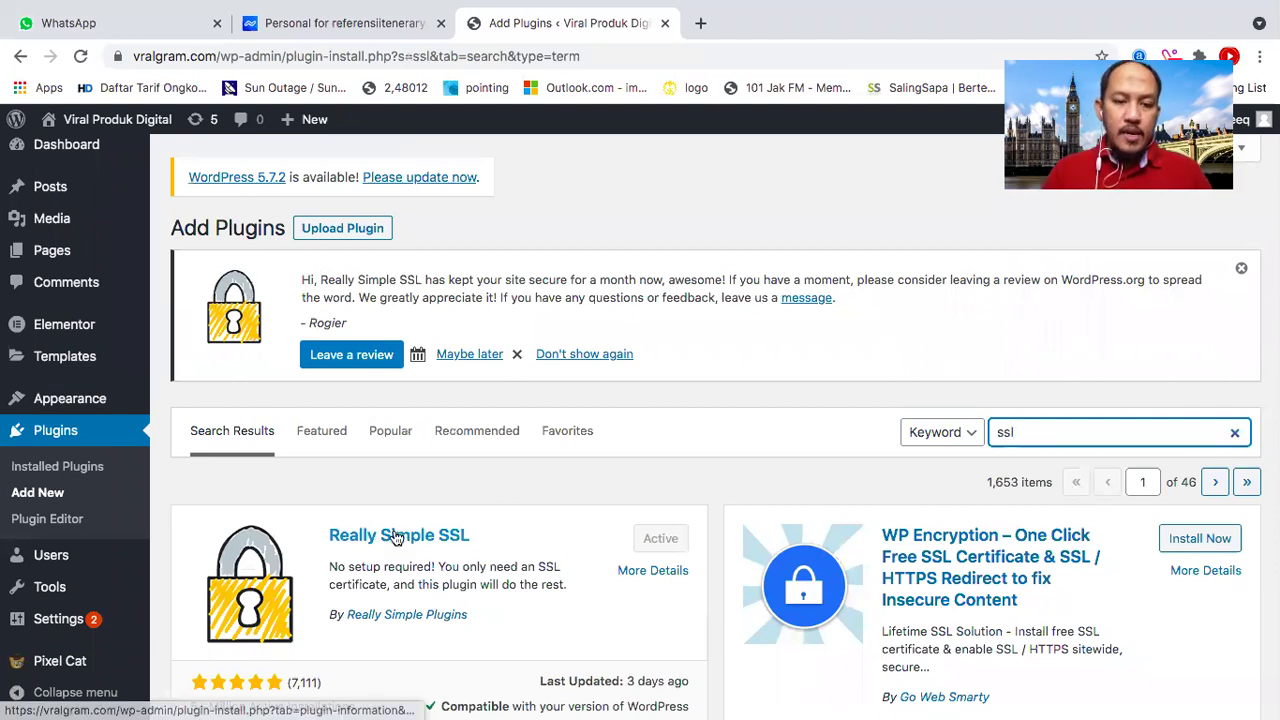
{"action": "scroll", "coordinate": [556, 565], "scroll_direction": "down", "scroll_amount": 1}
{"action": "scroll", "coordinate": [555, 566], "scroll_direction": "down", "scroll_amount": 2}
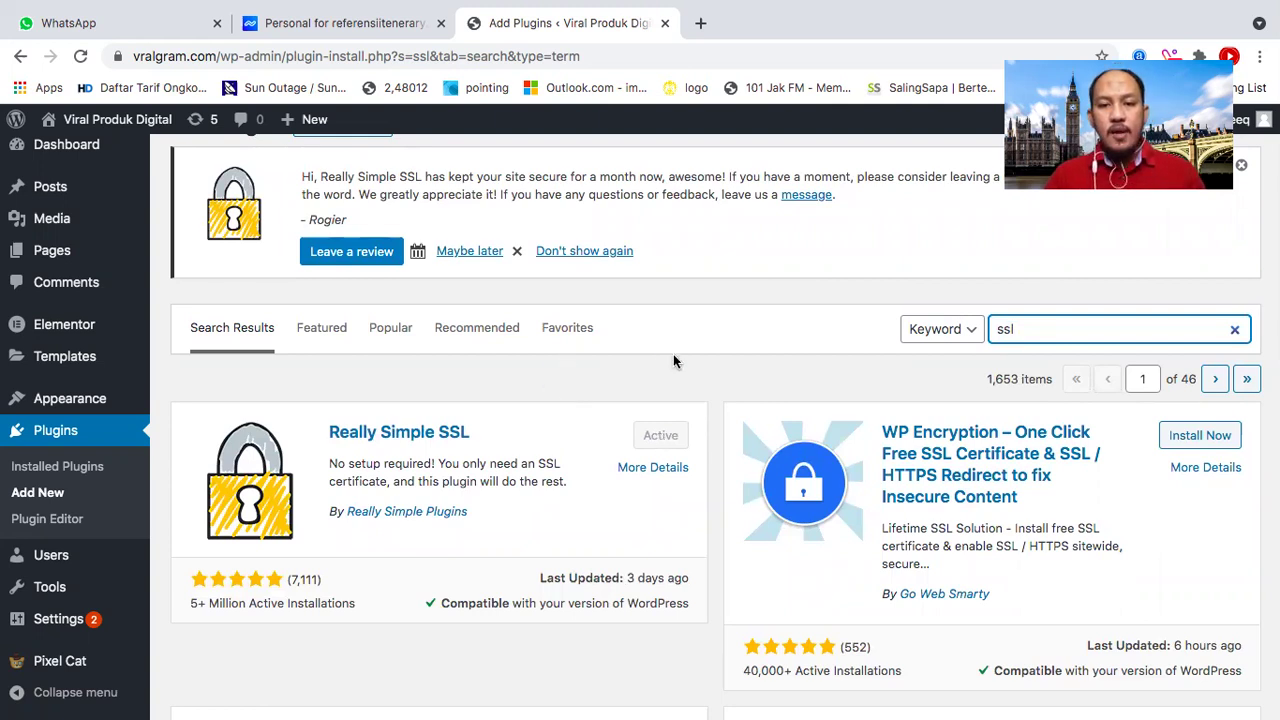
{"action": "left_click", "coordinate": [68, 434]}
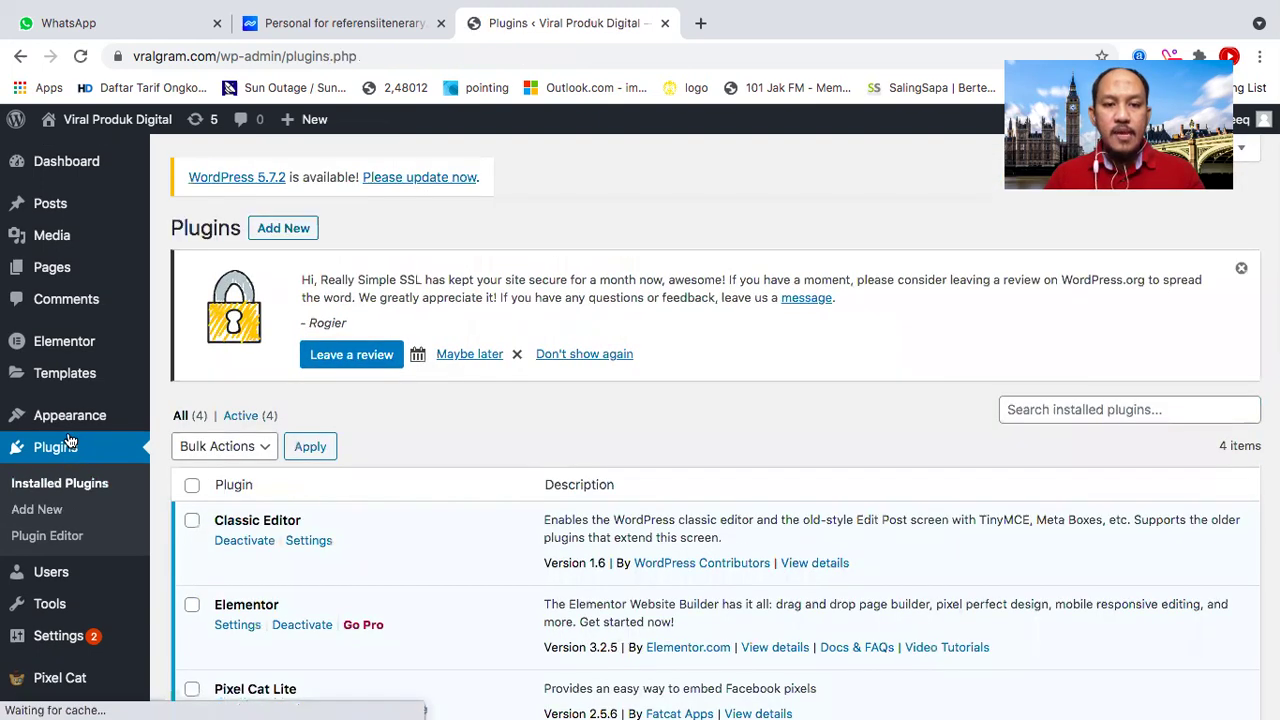
{"action": "scroll", "coordinate": [171, 481], "scroll_direction": "down", "scroll_amount": 5}
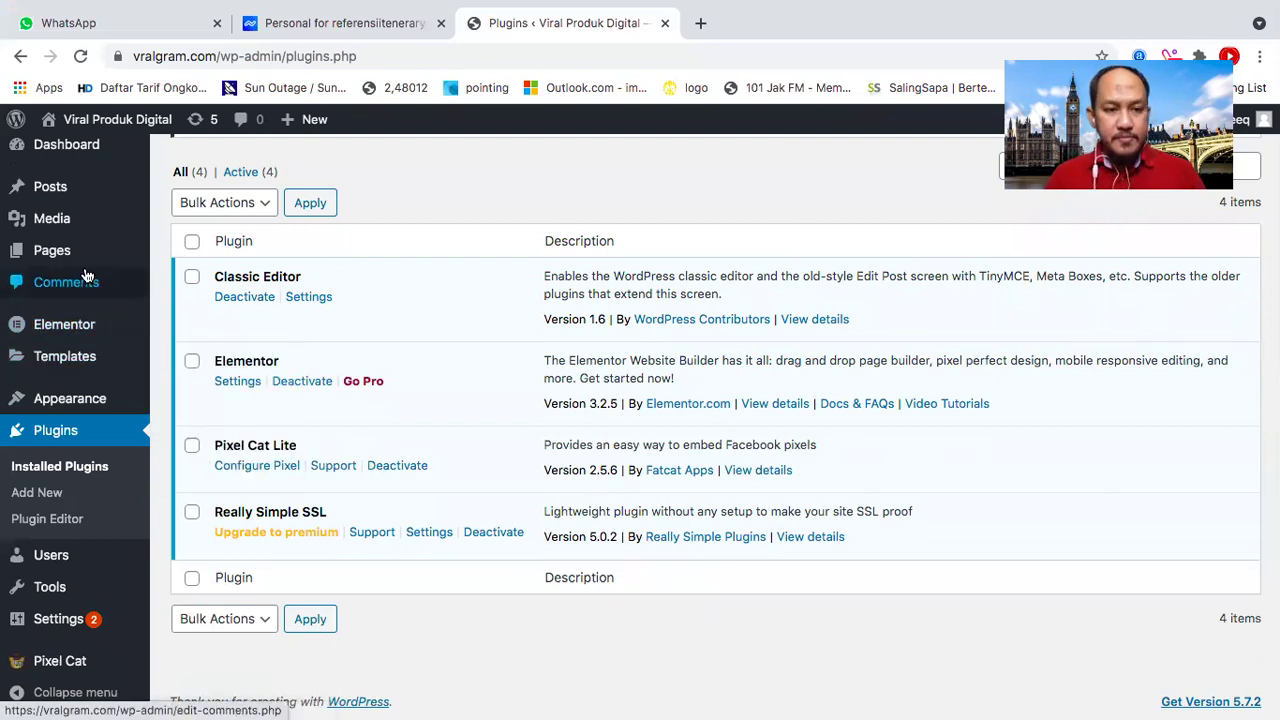
Open the list of all site pages, view the published "Download – Viral Youtube" page, and return to the list.
{"action": "mouse_move", "coordinate": [93, 247]}
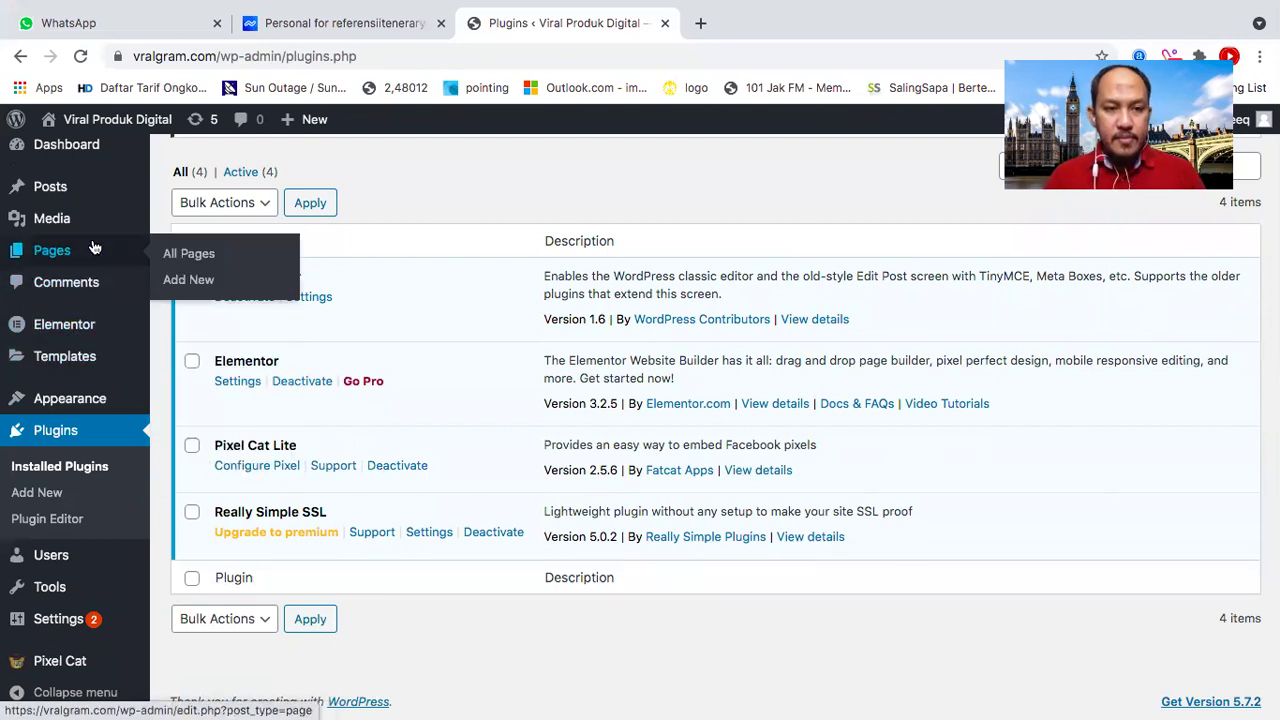
{"action": "left_click", "coordinate": [176, 258]}
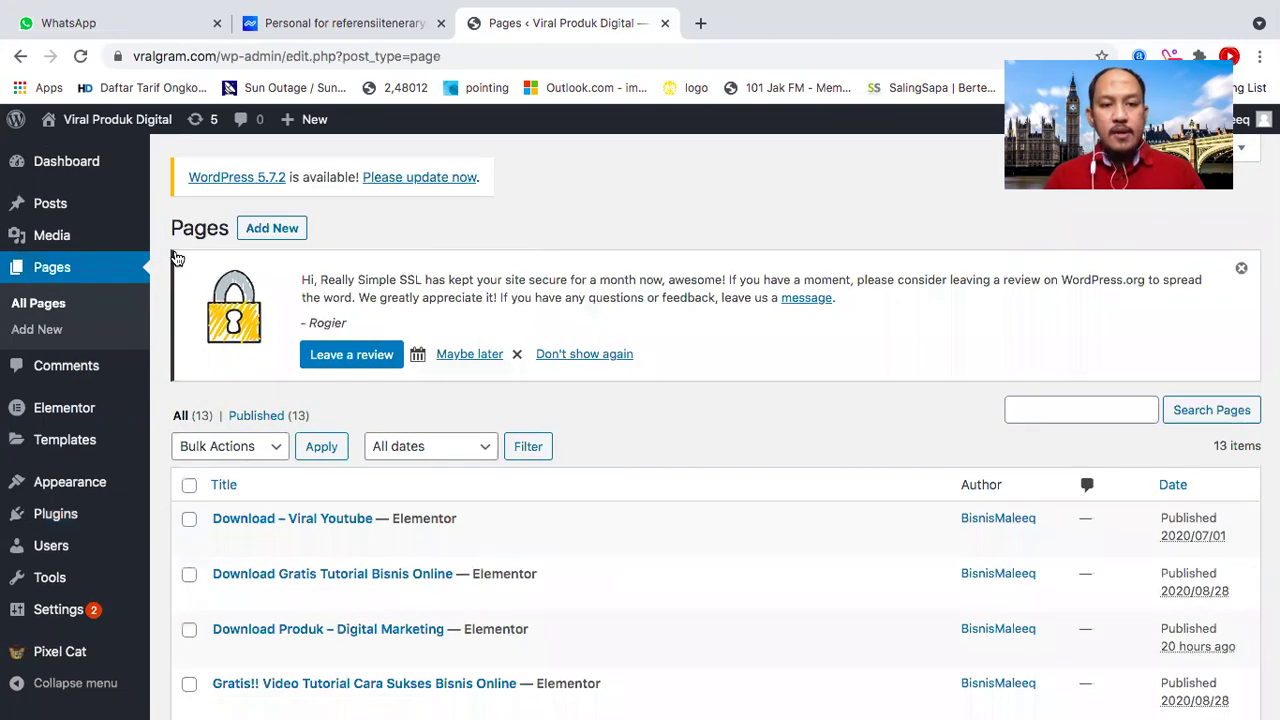
{"action": "scroll", "coordinate": [275, 402], "scroll_direction": "down", "scroll_amount": 5}
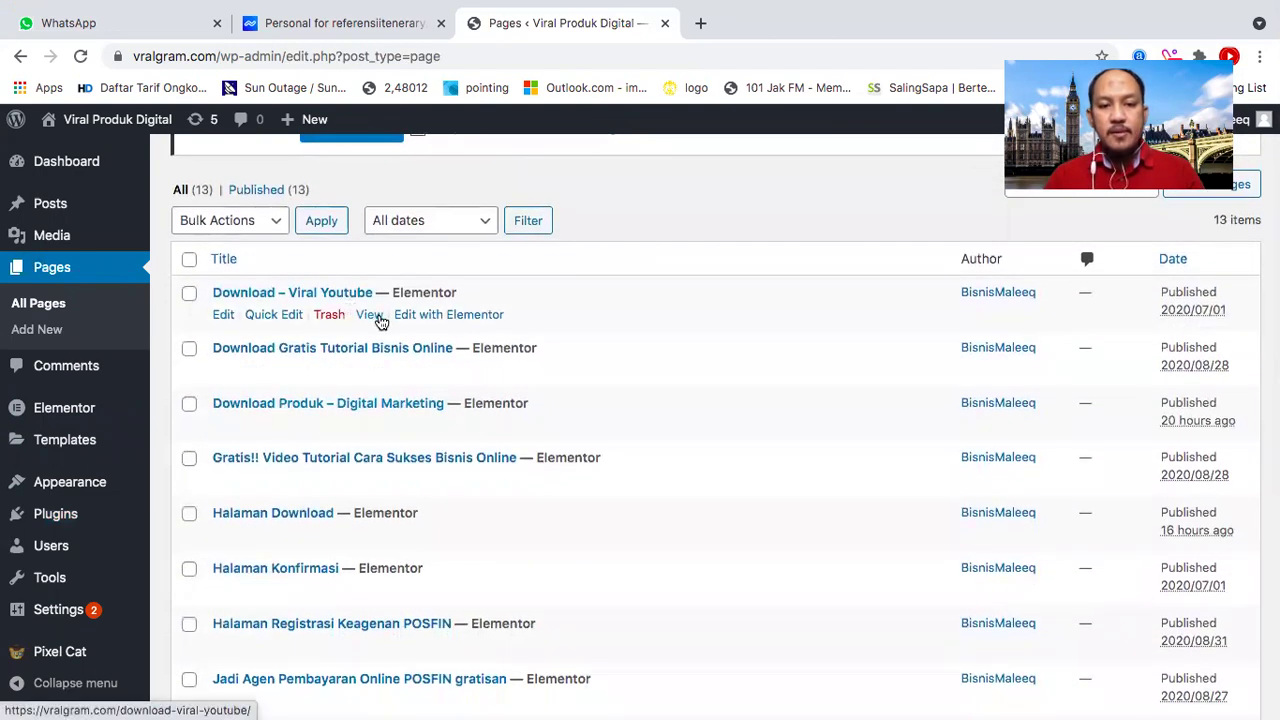
{"action": "left_click", "coordinate": [376, 318]}
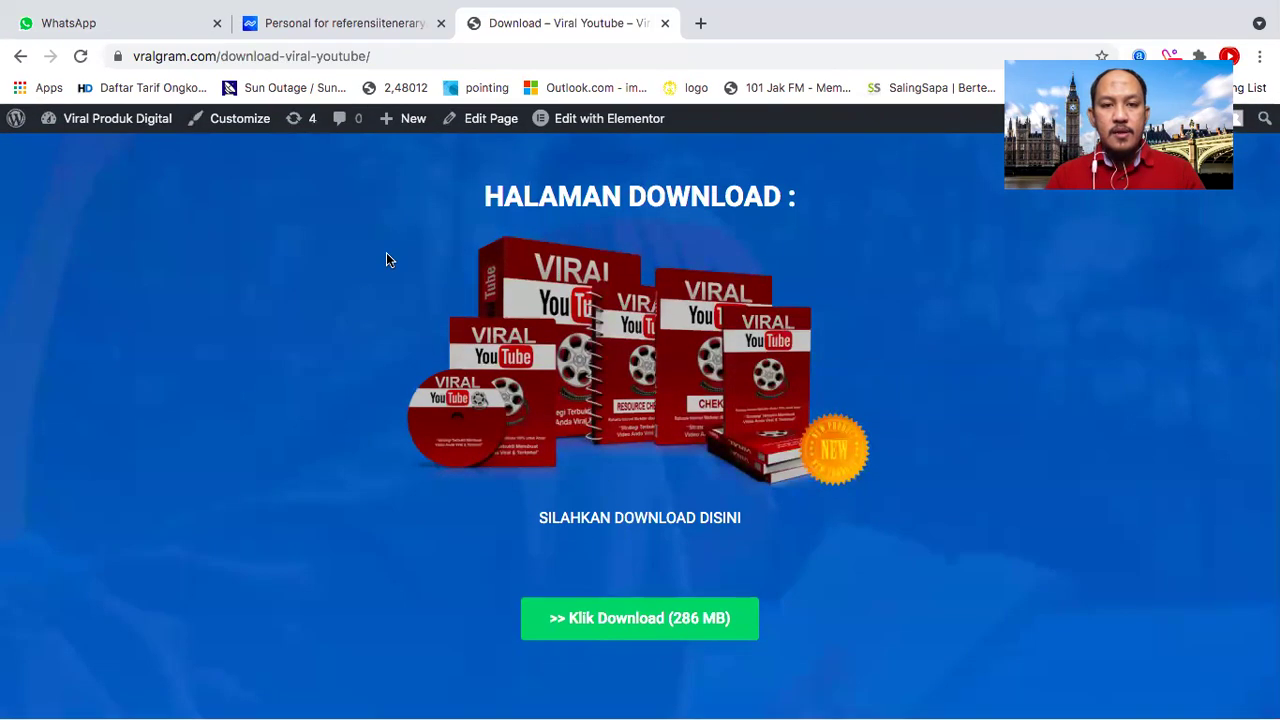
{"action": "left_click", "coordinate": [18, 62]}
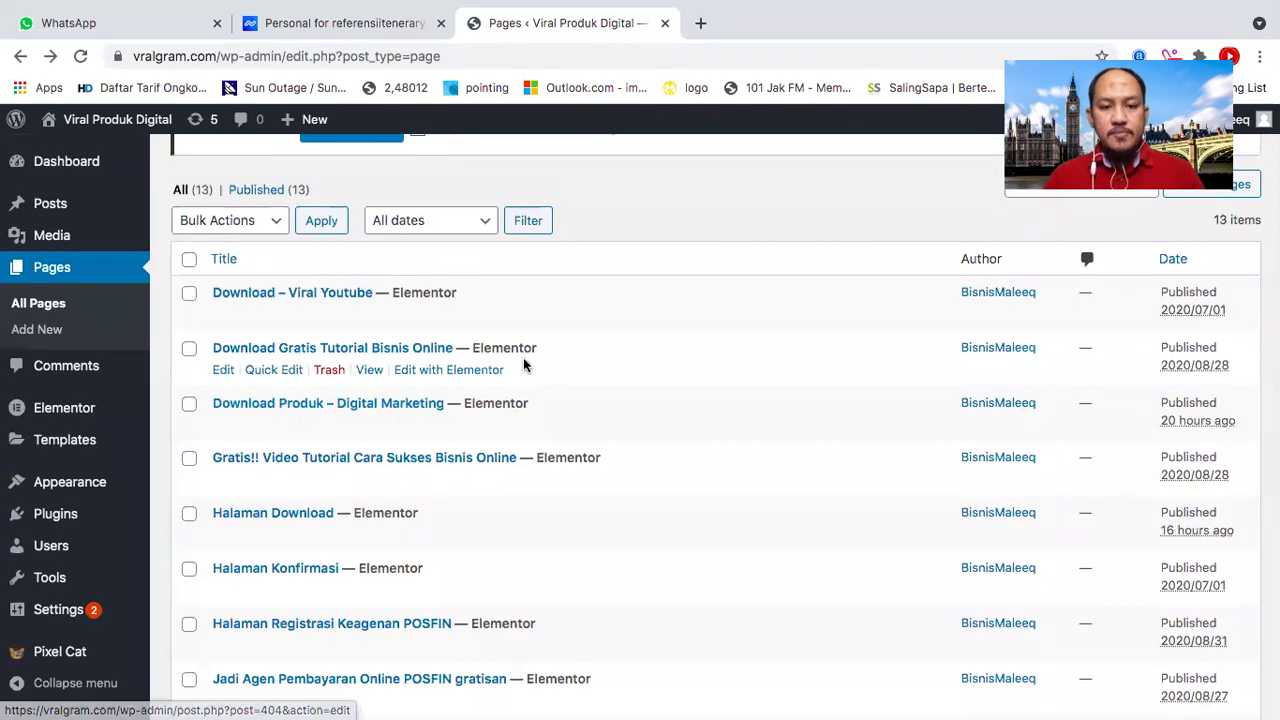
View the published "Gratis!! Video Tutorial Cara Sukses Bisnis Online" page and return to the list of site pages.
{"action": "scroll", "coordinate": [335, 500], "scroll_direction": "down", "scroll_amount": 2}
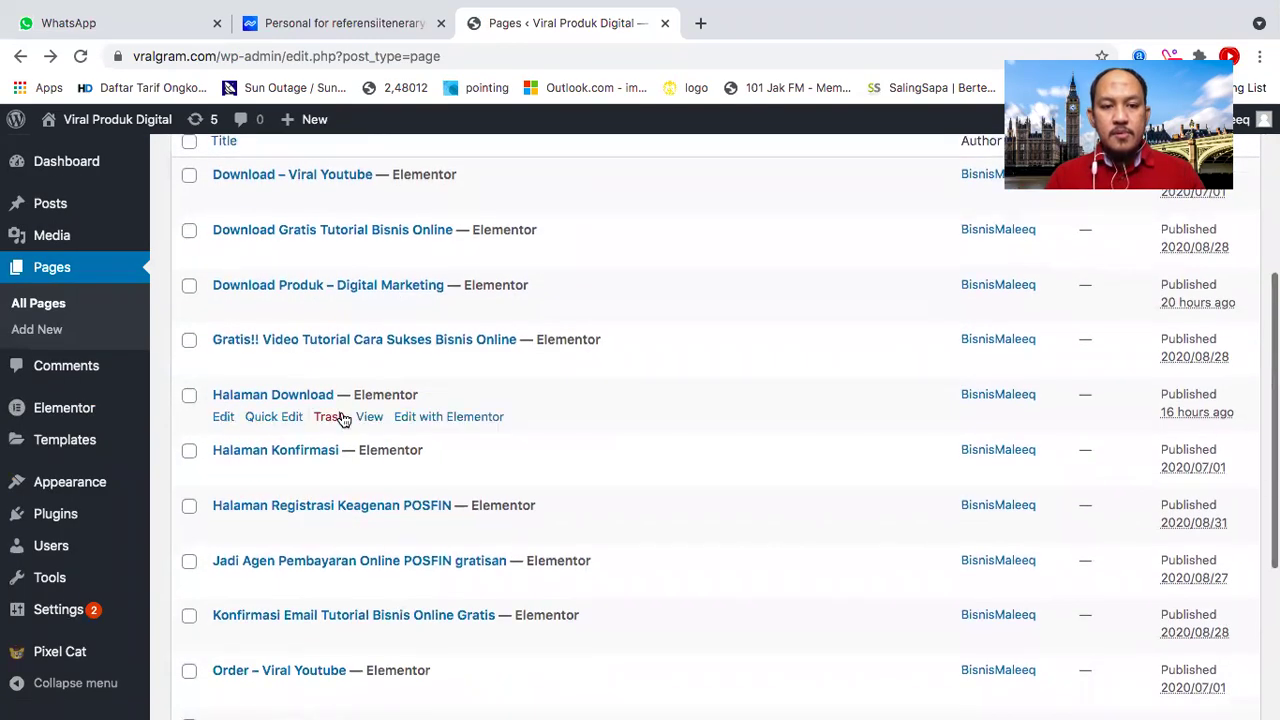
{"action": "left_click", "coordinate": [368, 362]}
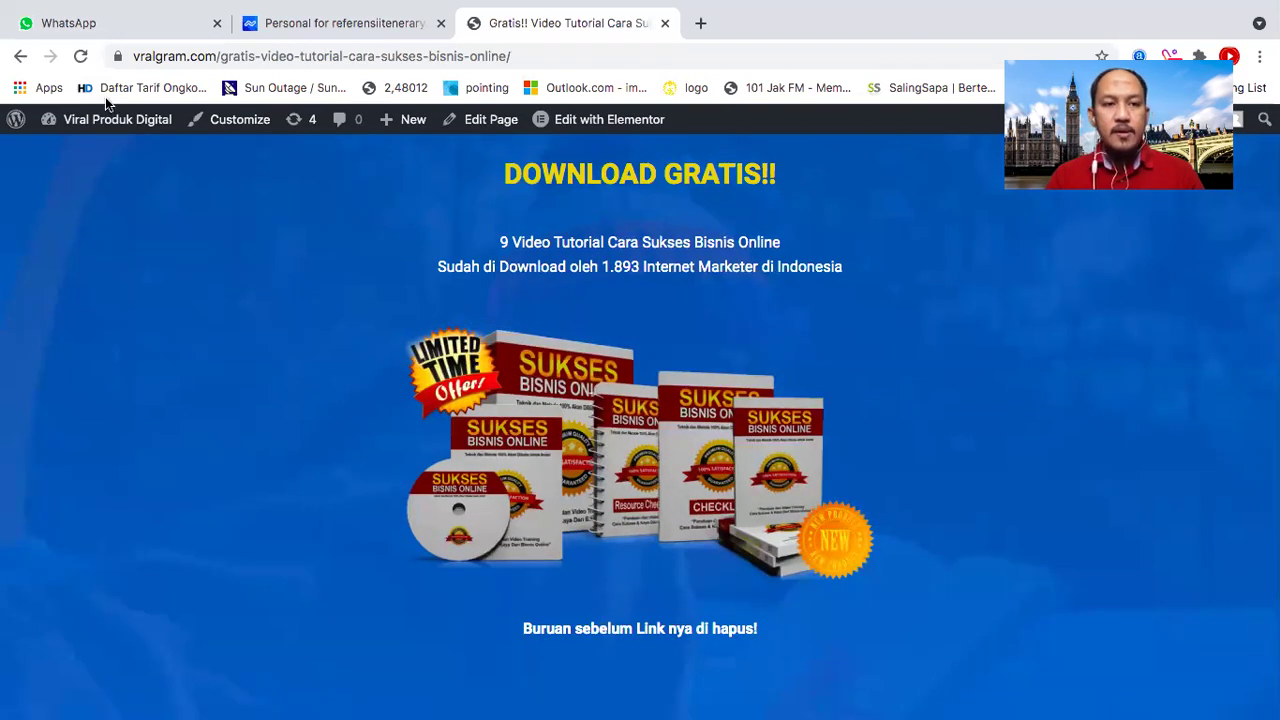
{"action": "left_click", "coordinate": [20, 56]}
View the published "Halaman Registrasi Keagenan POSFIN" page, look over its logo and registration links, and return to the page list.
{"action": "scroll", "coordinate": [193, 320], "scroll_direction": "down", "scroll_amount": 2}
{"action": "left_click", "coordinate": [366, 388]}
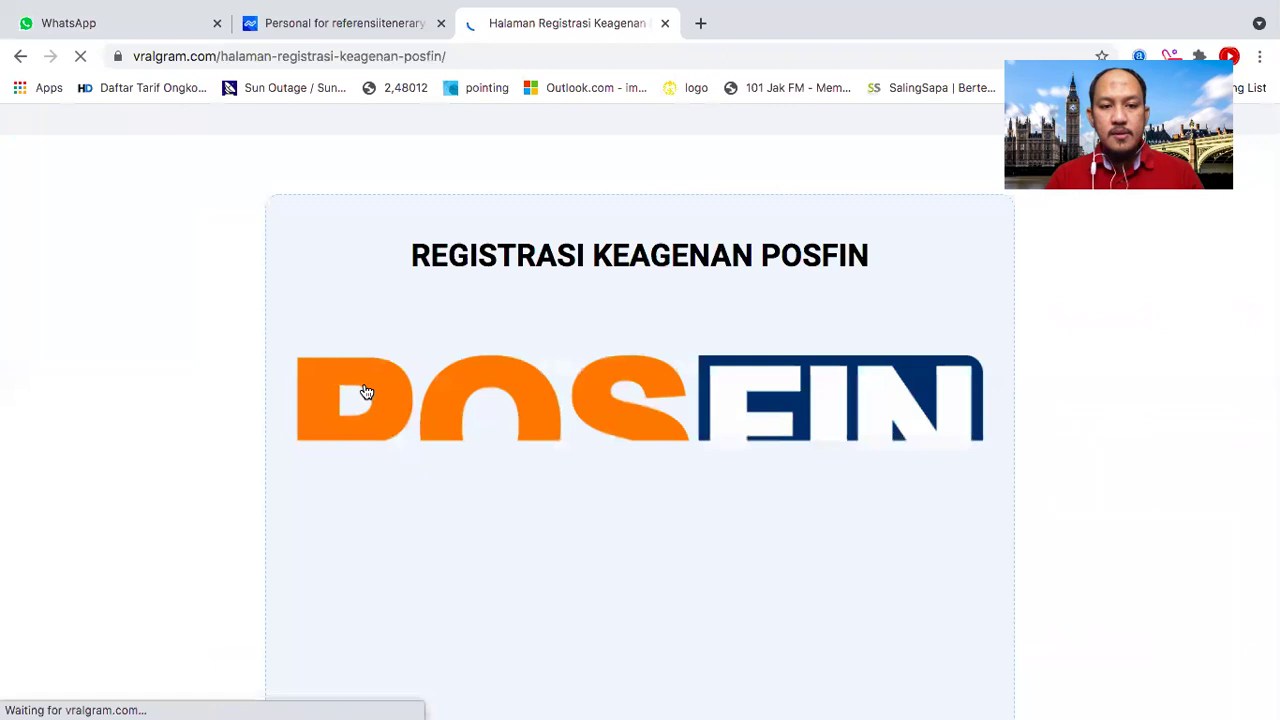
{"action": "scroll", "coordinate": [366, 390], "scroll_direction": "down", "scroll_amount": 5}
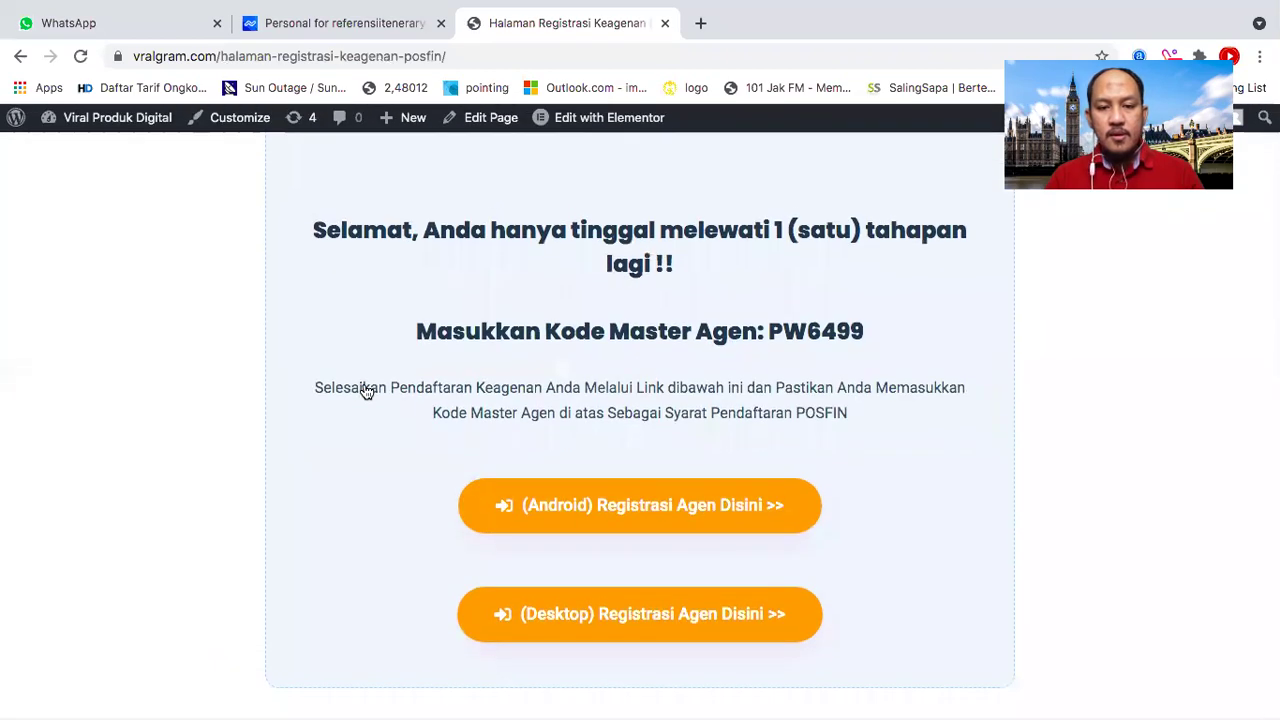
{"action": "scroll", "coordinate": [547, 370], "scroll_direction": "up", "scroll_amount": 4}
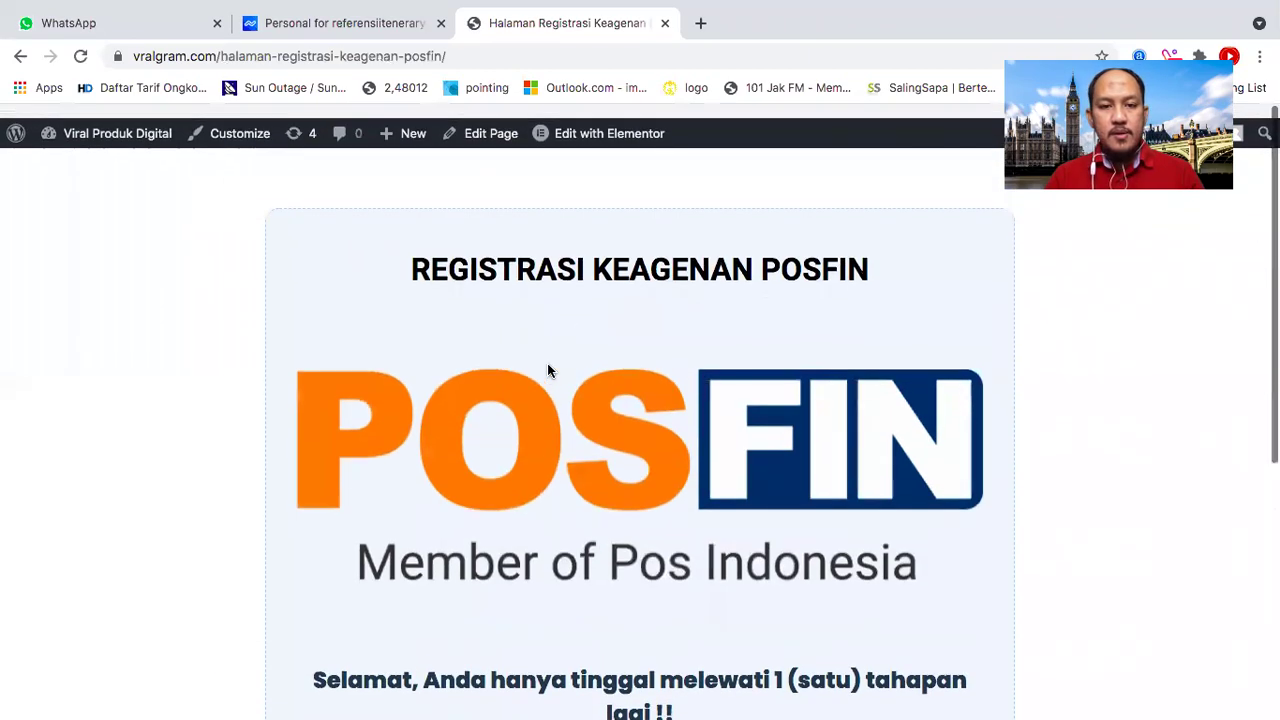
{"action": "scroll", "coordinate": [547, 370], "scroll_direction": "down", "scroll_amount": 5}
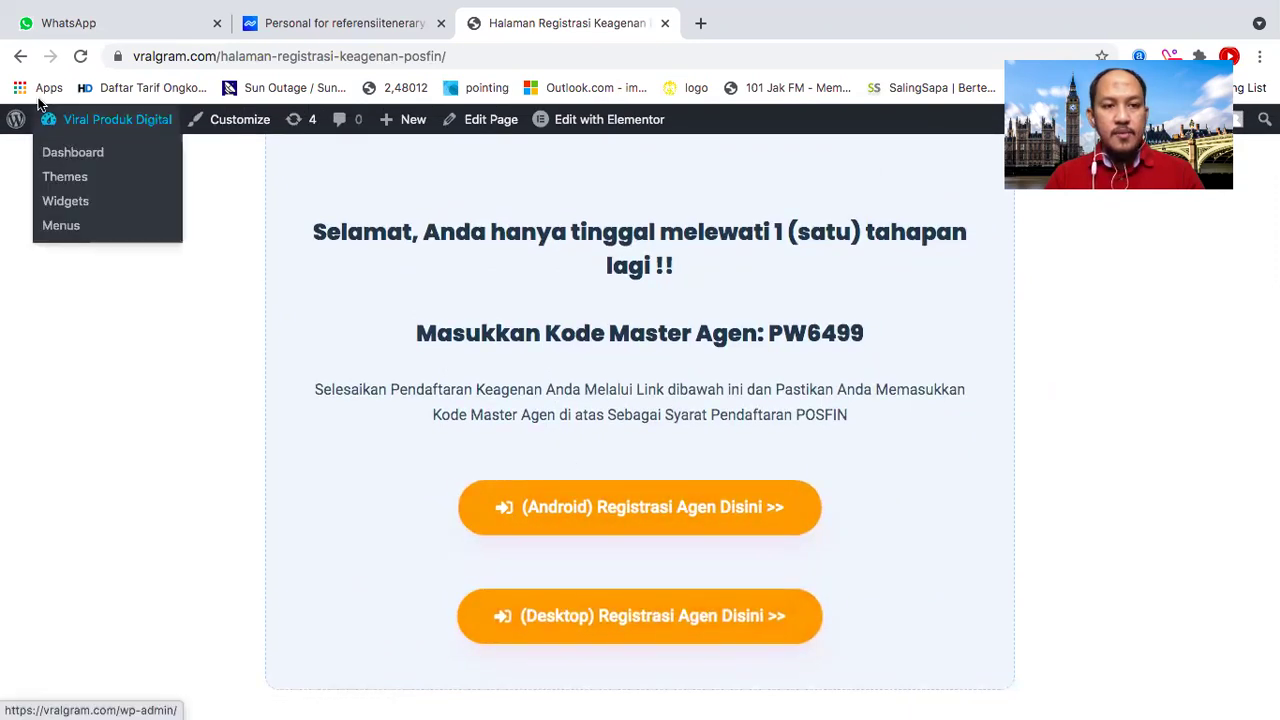
{"action": "left_click", "coordinate": [20, 56]}
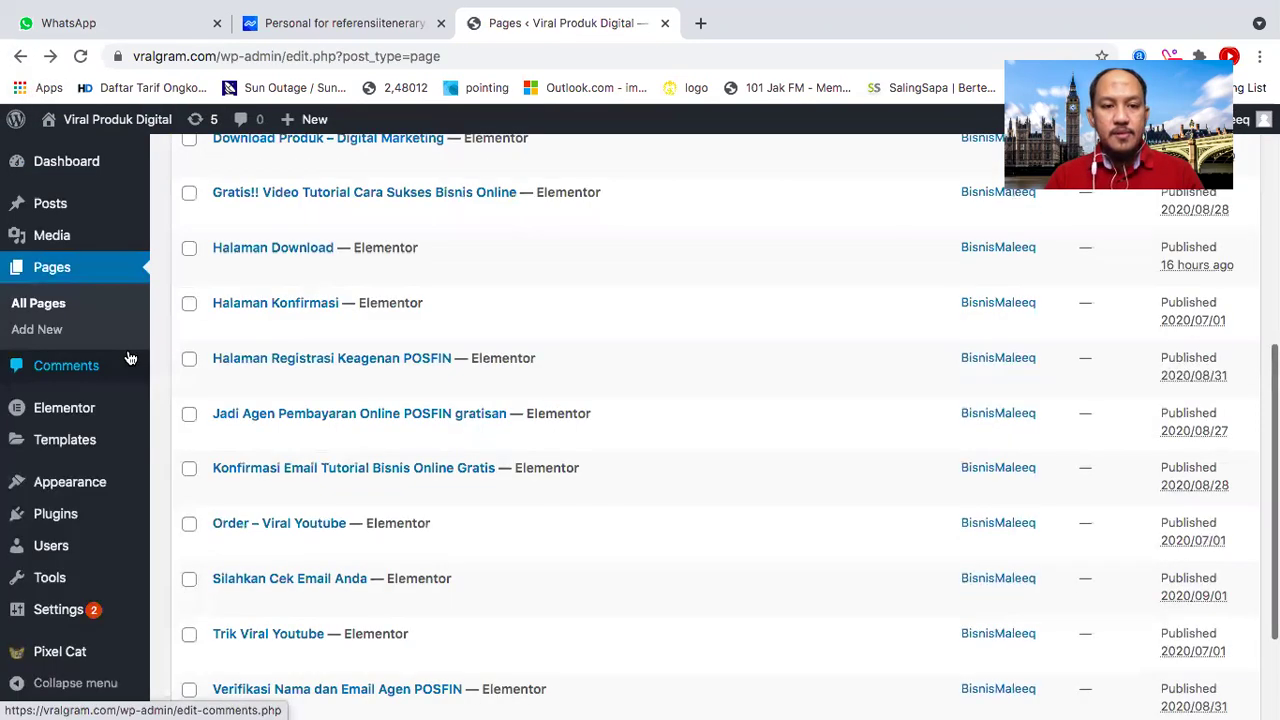
View the published "Order – Viral Youtube" page and return to the list of site pages.
{"action": "scroll", "coordinate": [131, 358], "scroll_direction": "down", "scroll_amount": 2}
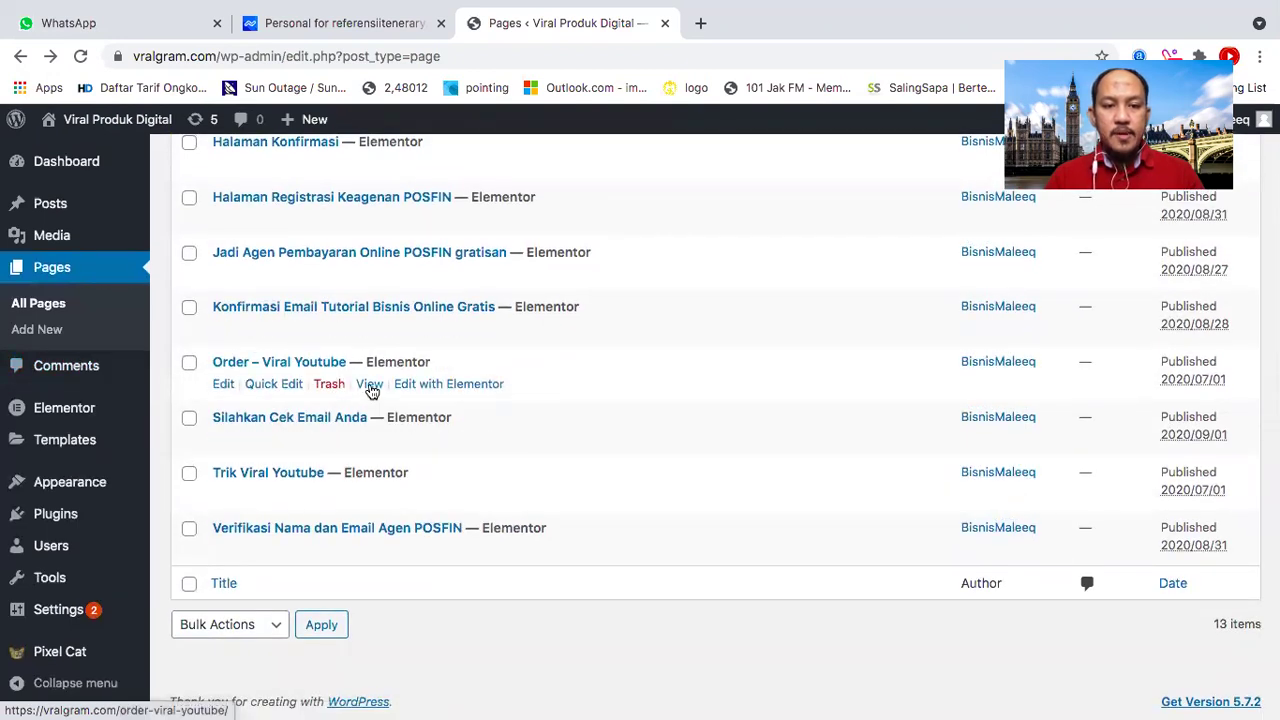
{"action": "left_click", "coordinate": [368, 385]}
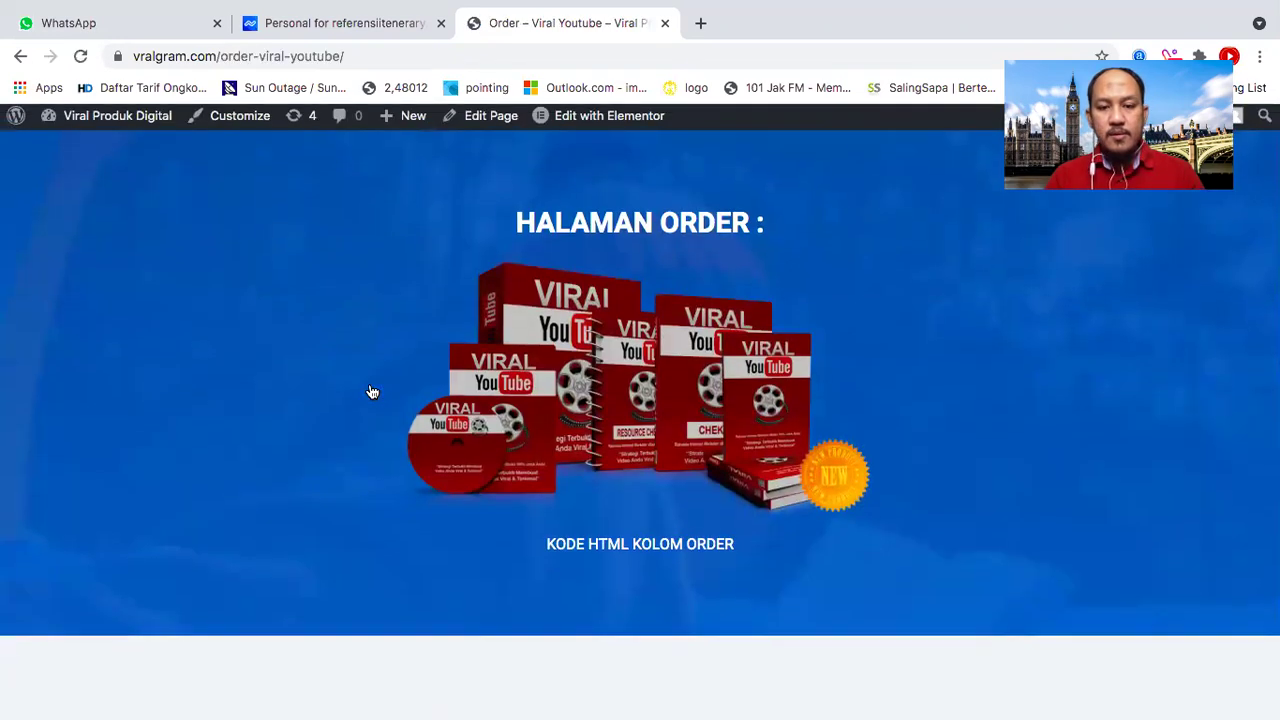
{"action": "left_click", "coordinate": [21, 56]}
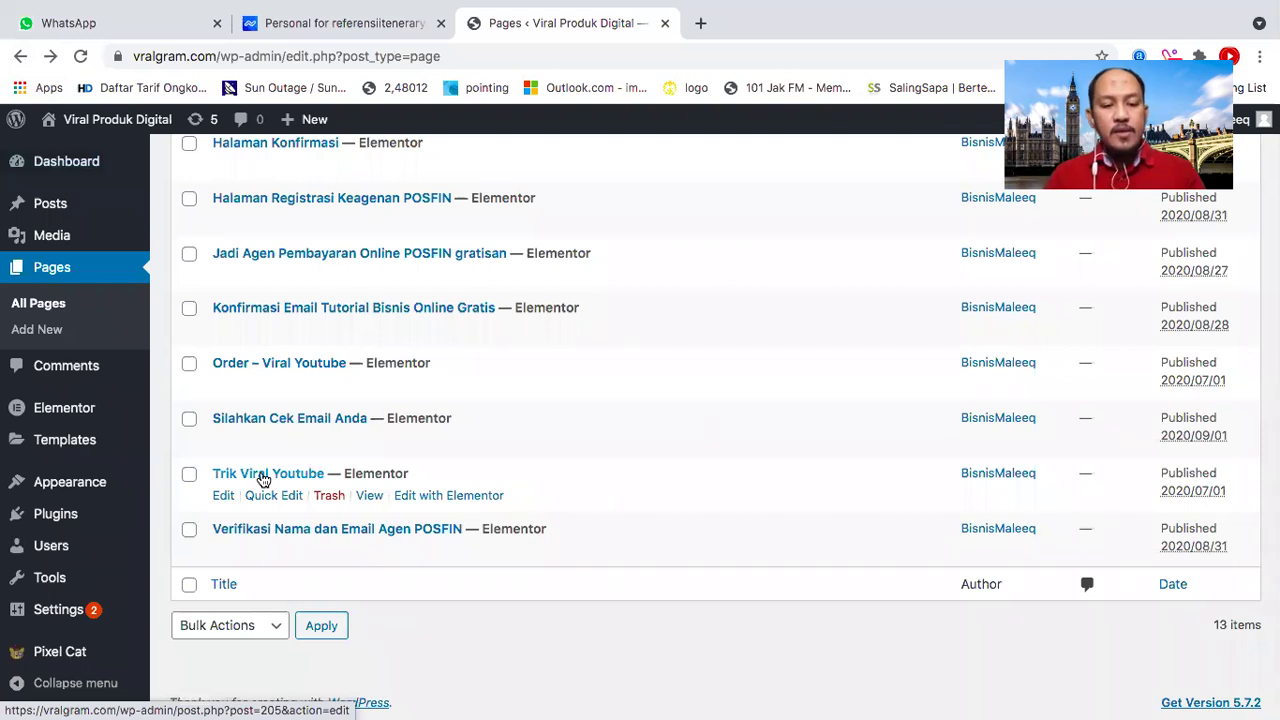
Switch to the PDF lecture slides and advance past the WordPress and SSL installation slides to the "Data Prospek" slide on page 28.
{"action": "key", "text": "super+Tab"}
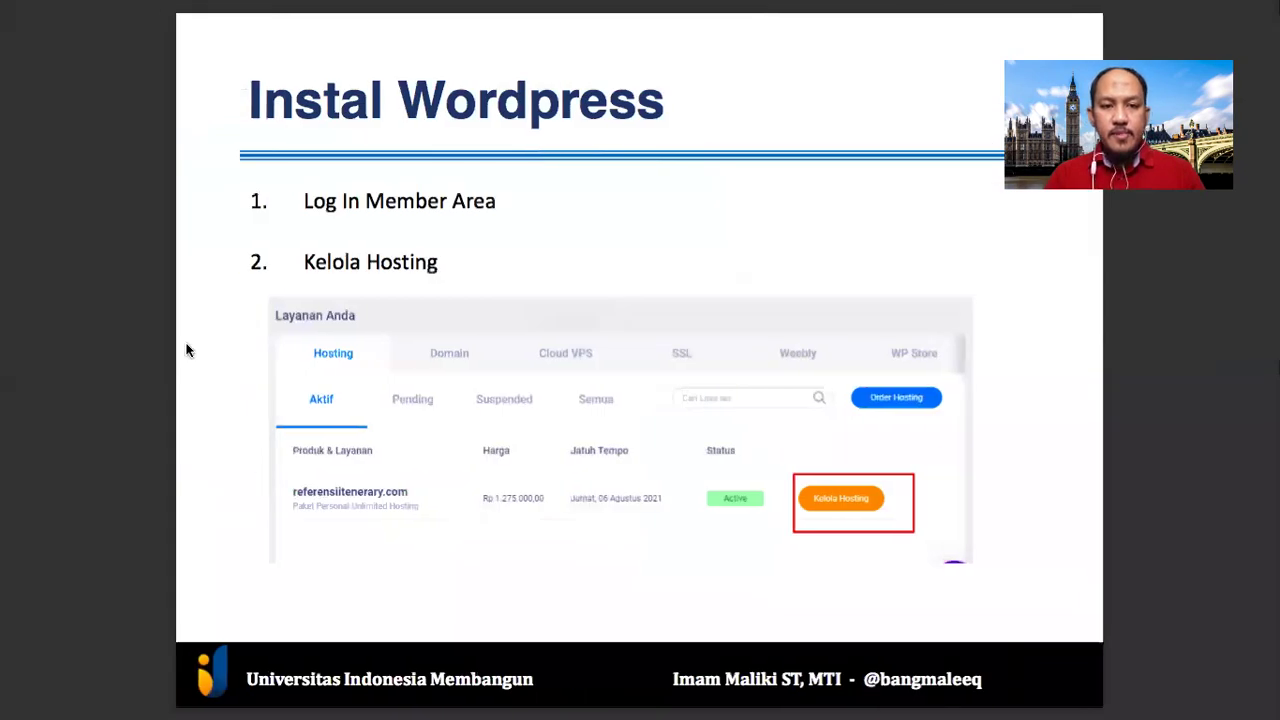
{"action": "scroll", "coordinate": [186, 350], "scroll_direction": "down", "scroll_amount": 15}
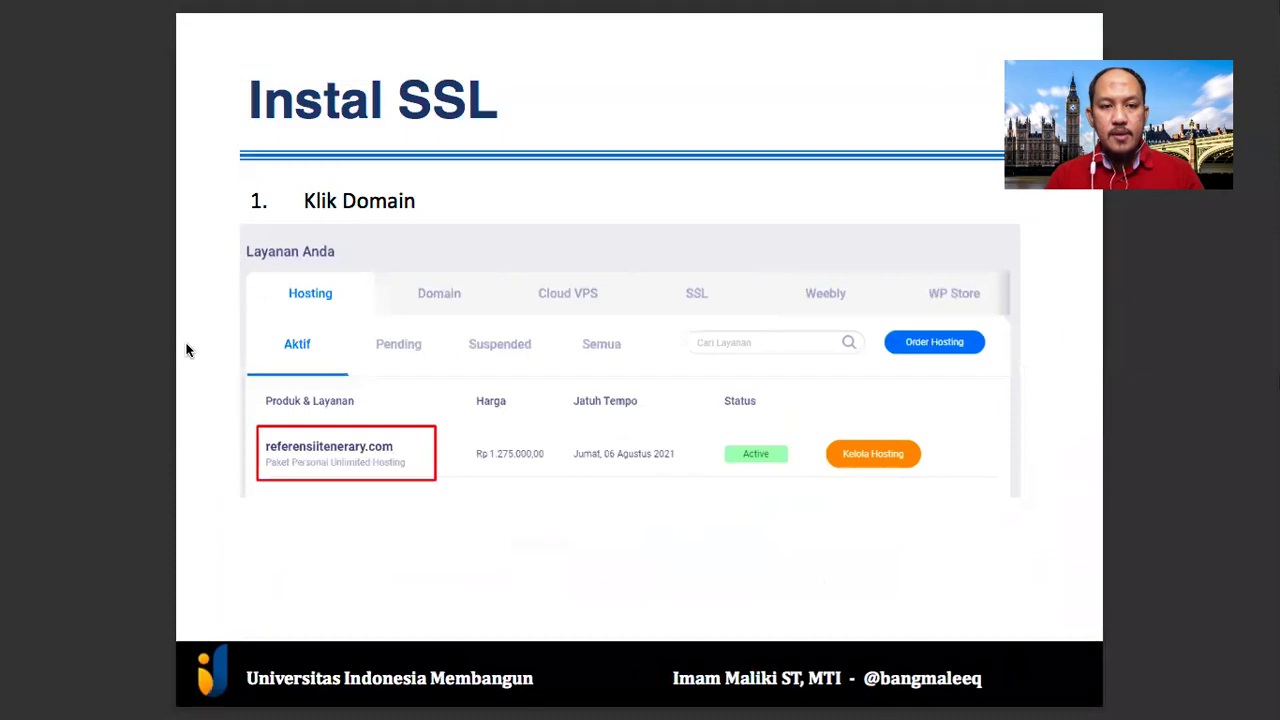
{"action": "scroll", "coordinate": [186, 350], "scroll_direction": "down", "scroll_amount": 20}
{"action": "scroll", "coordinate": [186, 350], "scroll_direction": "down", "scroll_amount": 10}
{"action": "scroll", "coordinate": [186, 350], "scroll_direction": "down", "scroll_amount": 5}
{"action": "scroll", "coordinate": [186, 350], "scroll_direction": "up", "scroll_amount": 5}
{"action": "scroll", "coordinate": [186, 350], "scroll_direction": "down", "scroll_amount": 5}
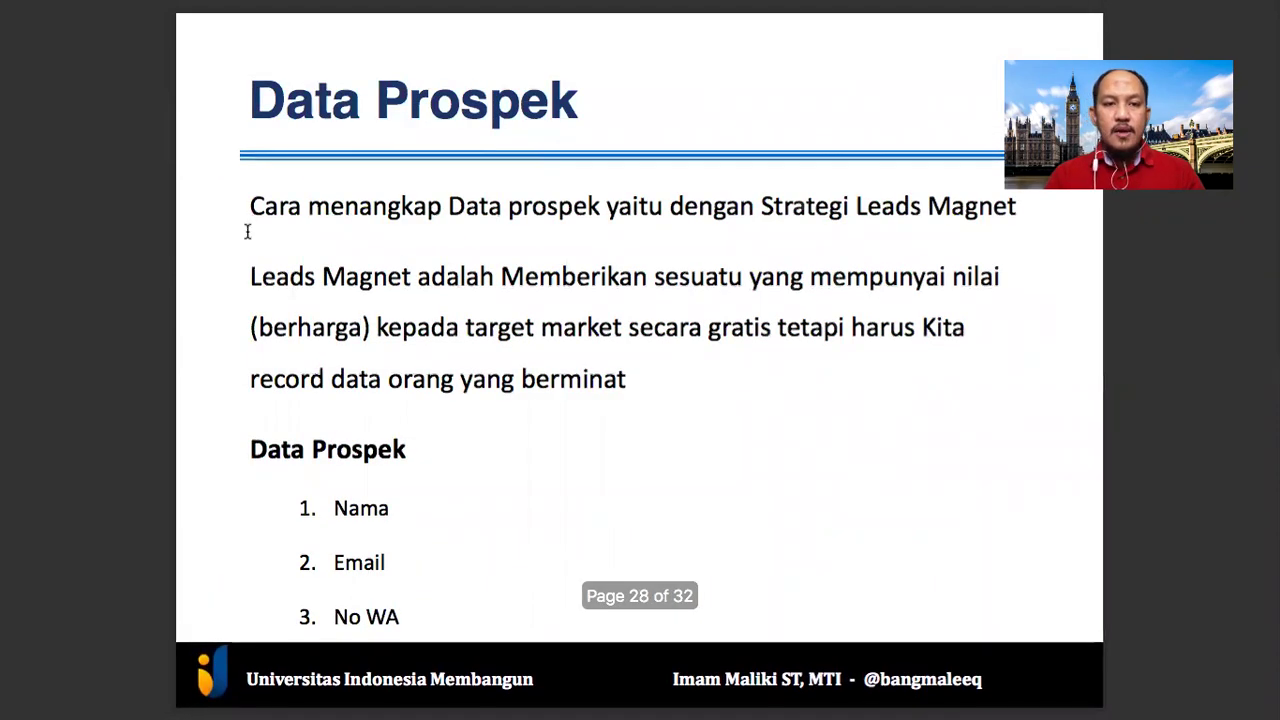
Look over the "Email Marketing??" slide on page 29 and move on toward the following page.
{"action": "scroll", "coordinate": [363, 428], "scroll_direction": "down", "scroll_amount": 5}
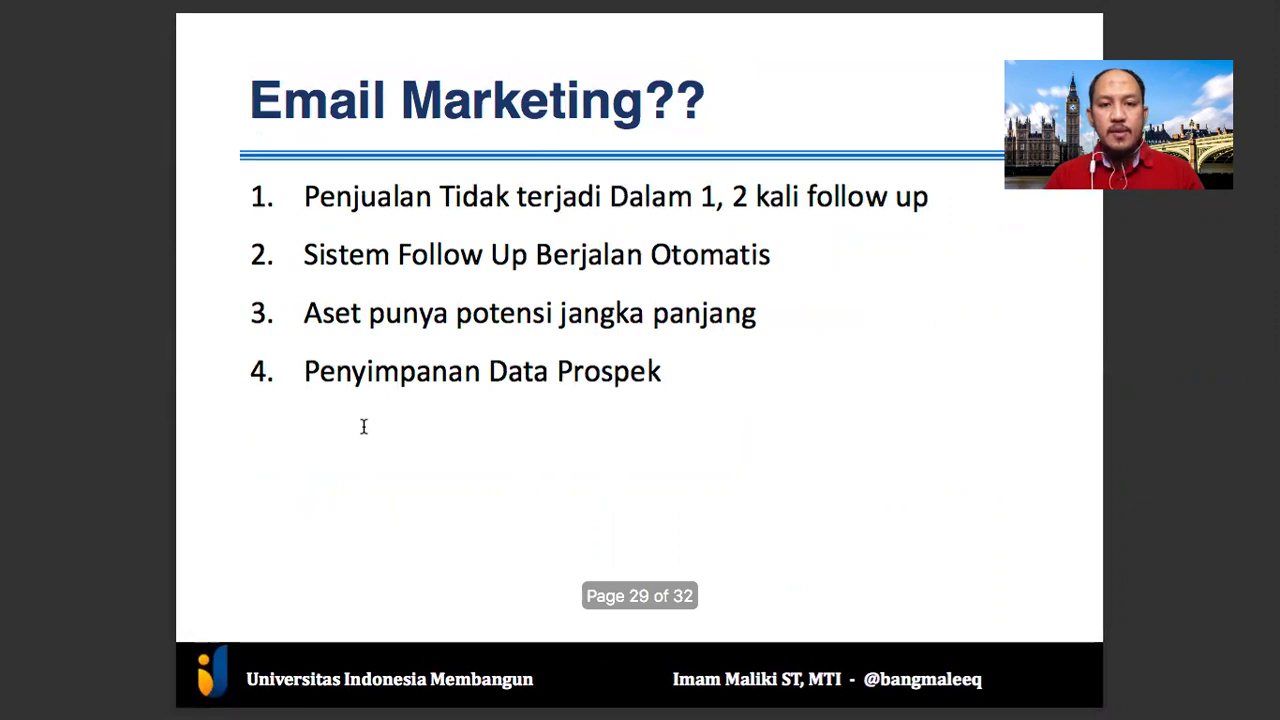
{"action": "scroll", "coordinate": [363, 427], "scroll_direction": "up", "scroll_amount": 5}
{"action": "scroll", "coordinate": [365, 428], "scroll_direction": "down", "scroll_amount": 5}
{"action": "scroll", "coordinate": [380, 150], "scroll_direction": "up", "scroll_amount": 1}
{"action": "scroll", "coordinate": [399, 110], "scroll_direction": "down", "scroll_amount": 4}
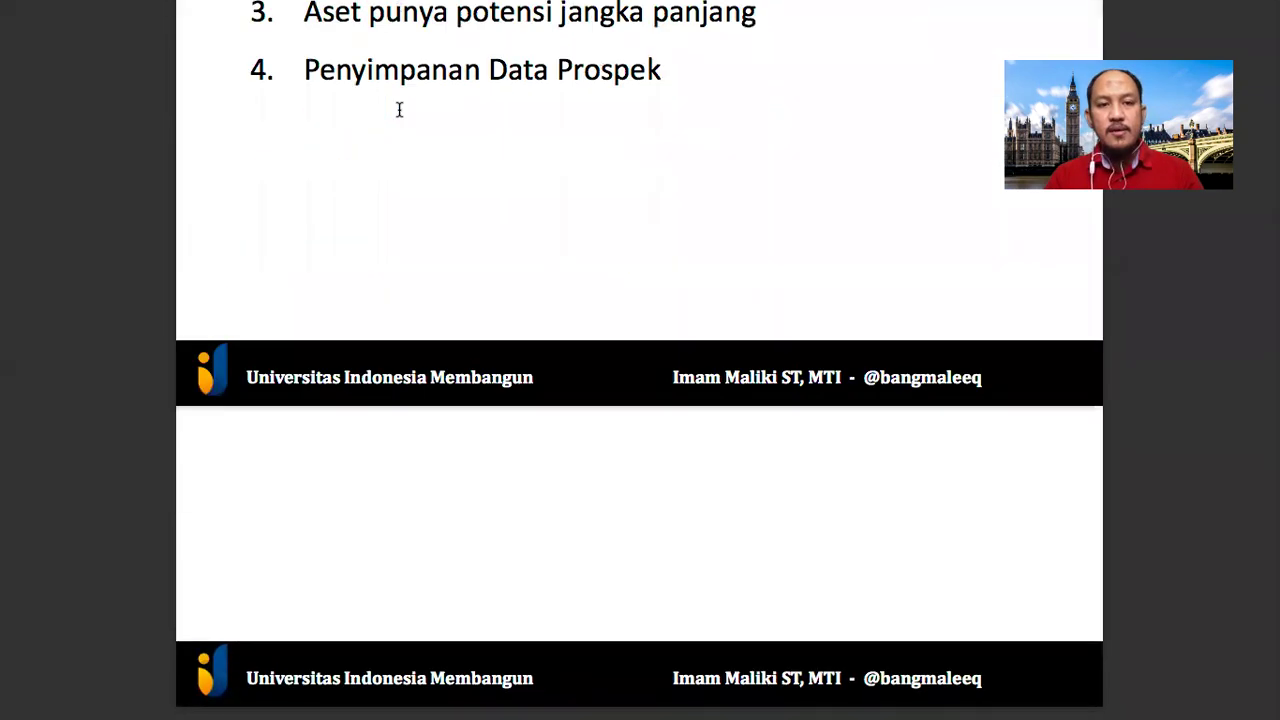